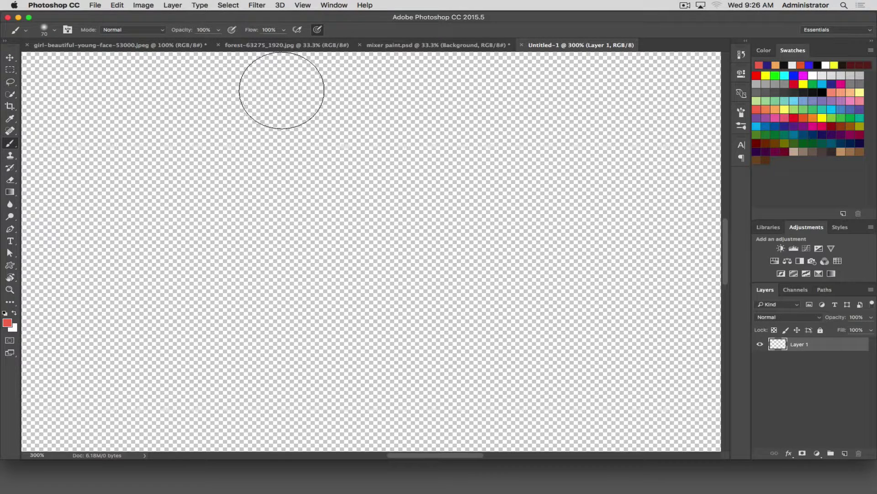
Paint a soft-edged red vertical stroke and, beside it, a second red stroke with the brush hardness set to 100%.
left_click(795, 81)
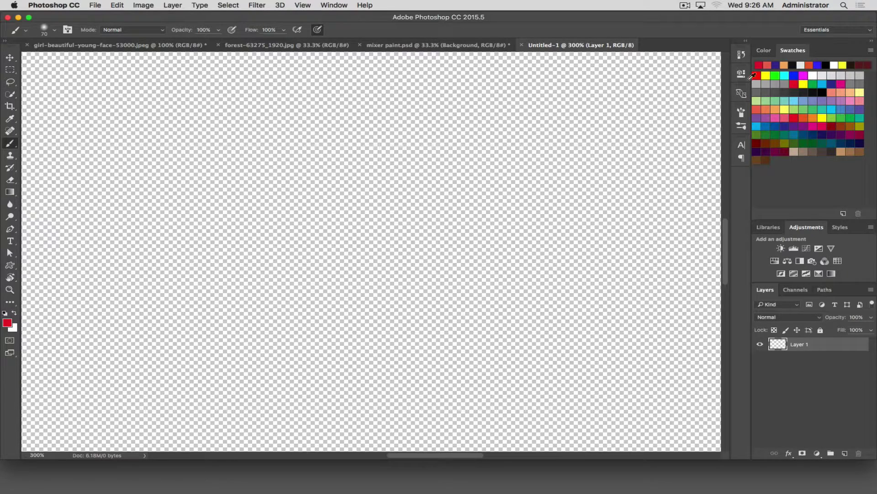
mouse_move(149, 117)
left_mouse_down()
mouse_move(167, 275)
mouse_move(137, 197)
mouse_move(173, 290)
left_mouse_up()
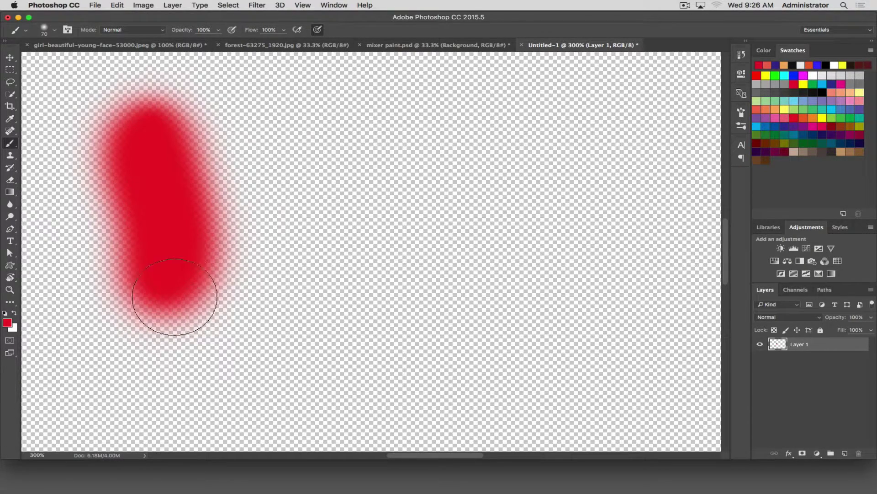
left_click(48, 34)
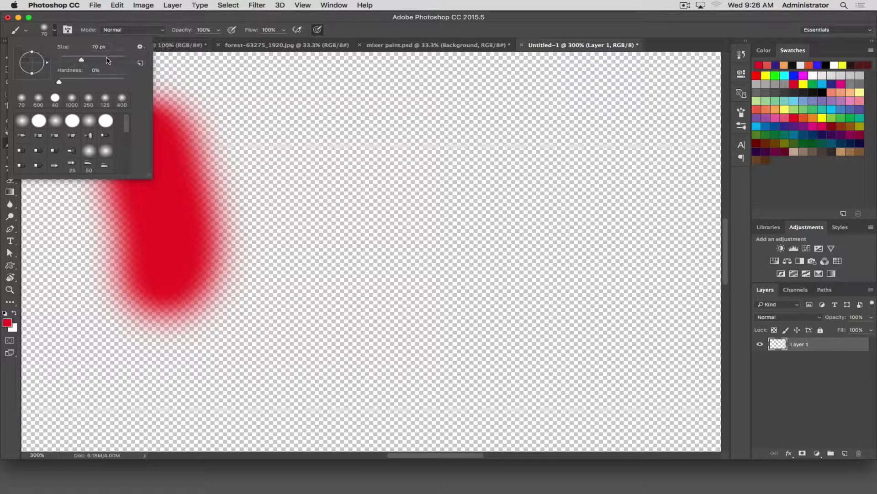
type("100")
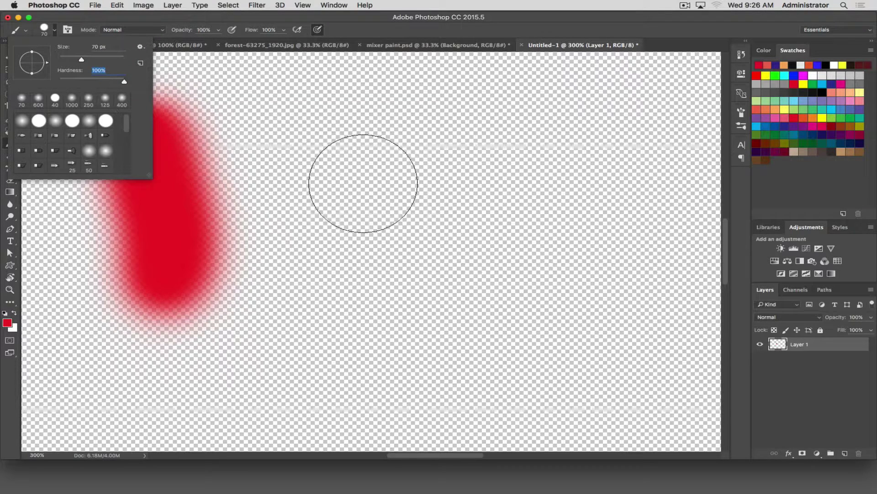
left_click_drag(316, 143, 321, 297)
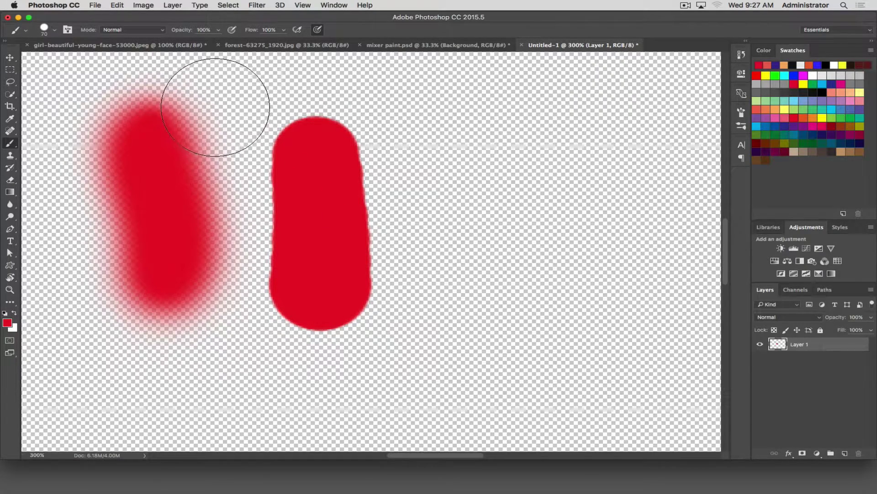
Choose the rough-textured 48 px brush tip and paint freehand zigzag, horizontal and vertical red strokes around the first two.
key("super+minus")
key("super+minus")
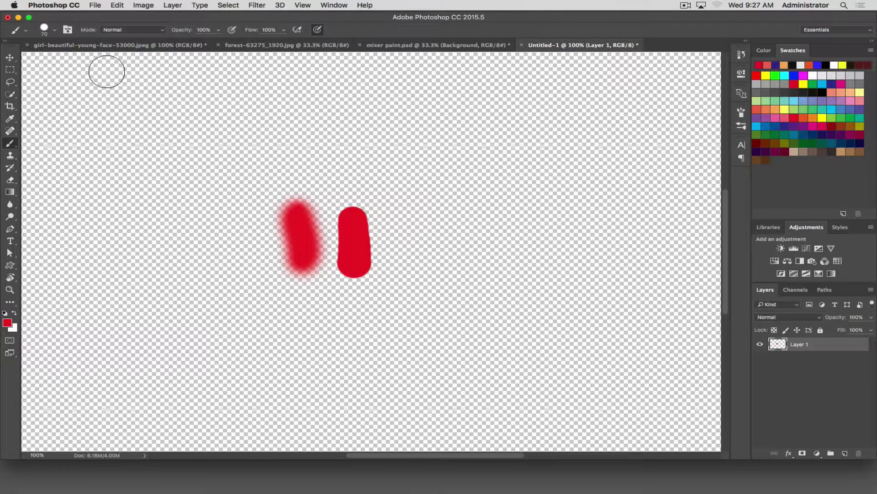
left_click(54, 31)
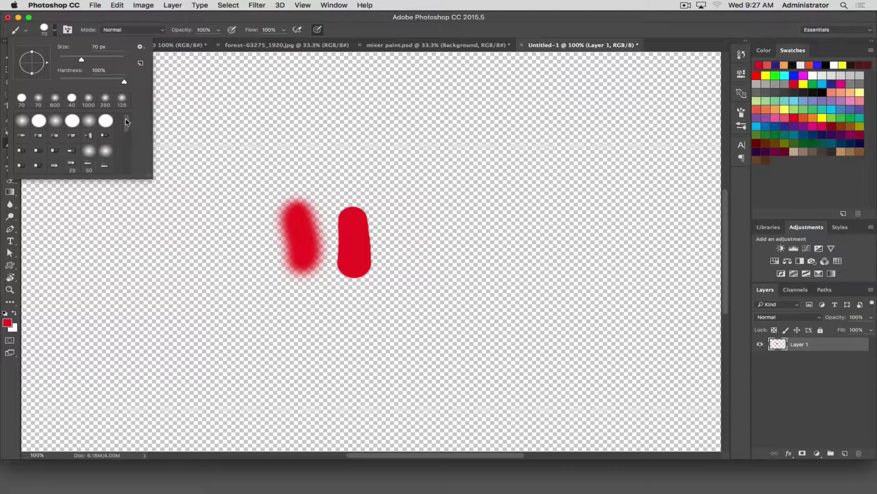
mouse_move(127, 122)
left_mouse_down()
mouse_move(133, 166)
mouse_move(126, 118)
left_mouse_up()
scroll(55, 117, "down", 3)
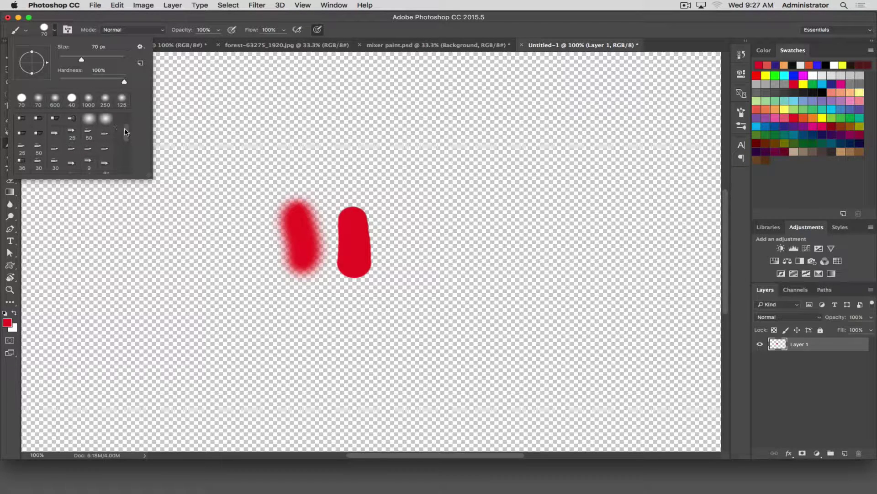
left_click_drag(124, 128, 136, 168)
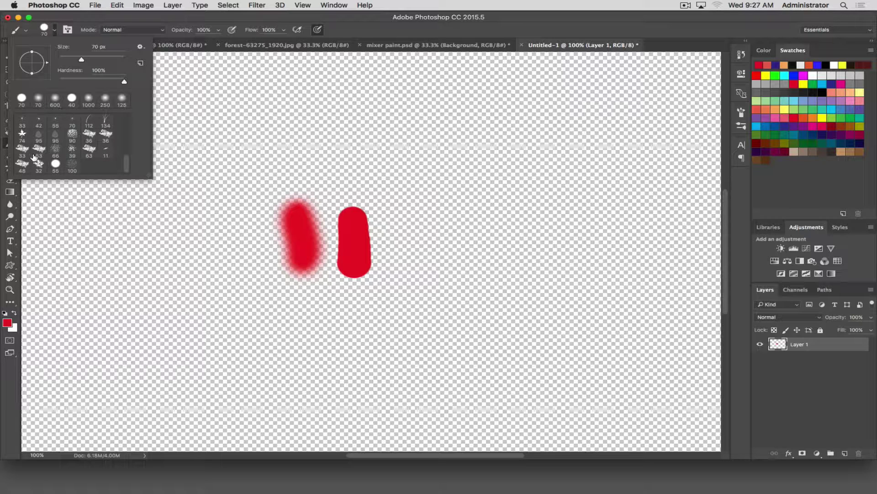
left_click(21, 166)
left_click_drag(439, 120, 450, 241)
mouse_move(417, 157)
left_mouse_down()
mouse_move(268, 144)
mouse_move(285, 184)
mouse_move(232, 138)
mouse_move(201, 166)
mouse_move(112, 183)
mouse_move(131, 266)
mouse_move(251, 281)
mouse_move(211, 267)
left_mouse_up()
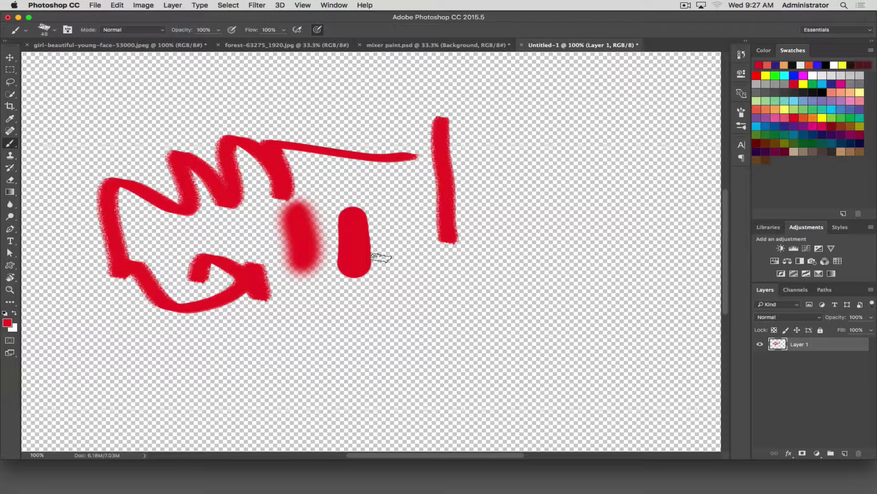
left_click_drag(467, 190, 260, 190)
left_click_drag(373, 117, 393, 274)
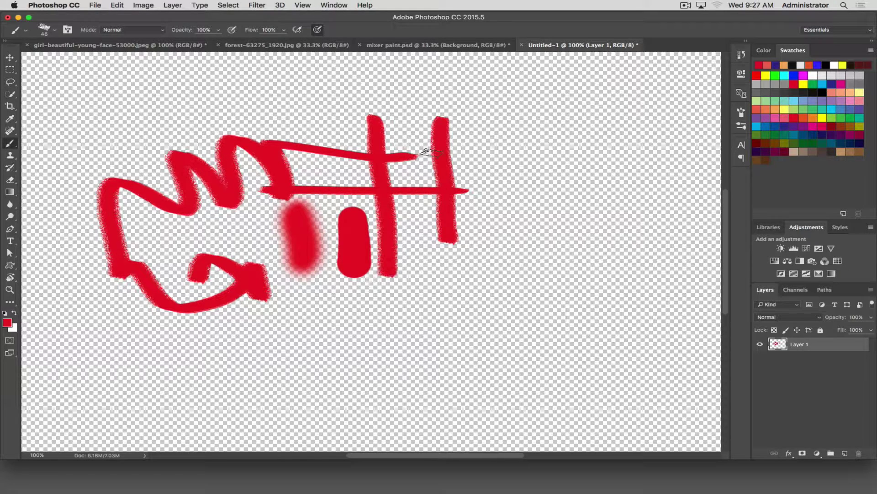
left_click_drag(427, 115, 430, 281)
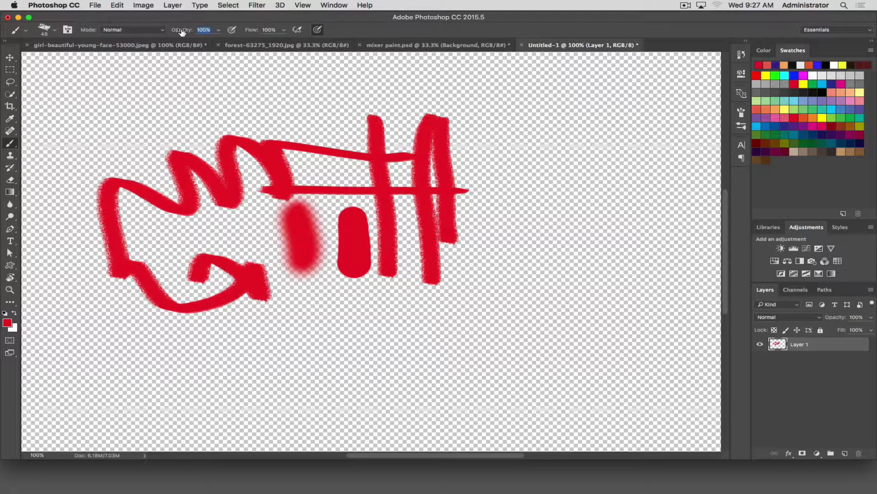
Set the brush opacity to 50% and paint three separate vertical strokes beside the solid red ones.
left_click_drag(240, 42, 243, 42)
key("5")
left_click_drag(589, 108, 583, 253)
left_click_drag(539, 115, 550, 265)
left_click_drag(501, 118, 501, 273)
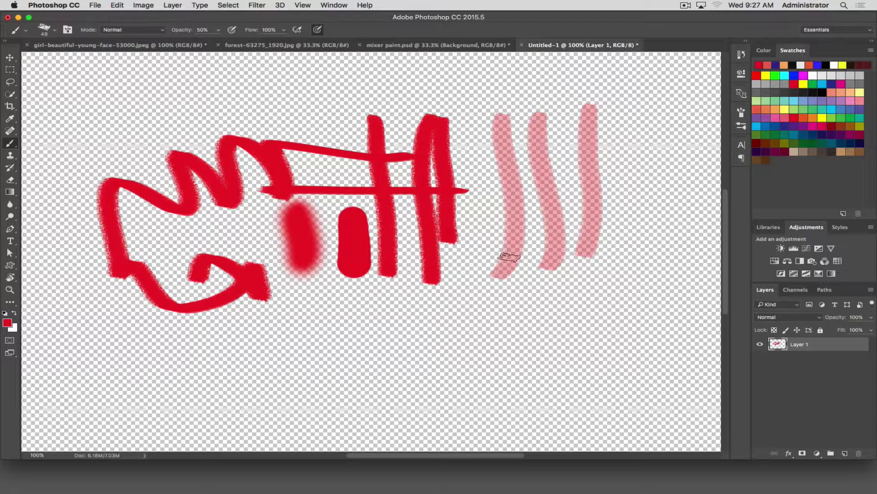
Set the brush opacity to 10% and build up overlapping short strokes below the half-transparent ones.
key("1")
left_click_drag(601, 299, 596, 364)
left_click_drag(556, 292, 543, 346)
mouse_move(524, 290)
left_mouse_down()
mouse_move(522, 345)
mouse_move(541, 346)
left_mouse_up()
left_click_drag(552, 279, 542, 345)
left_click_drag(544, 280, 539, 343)
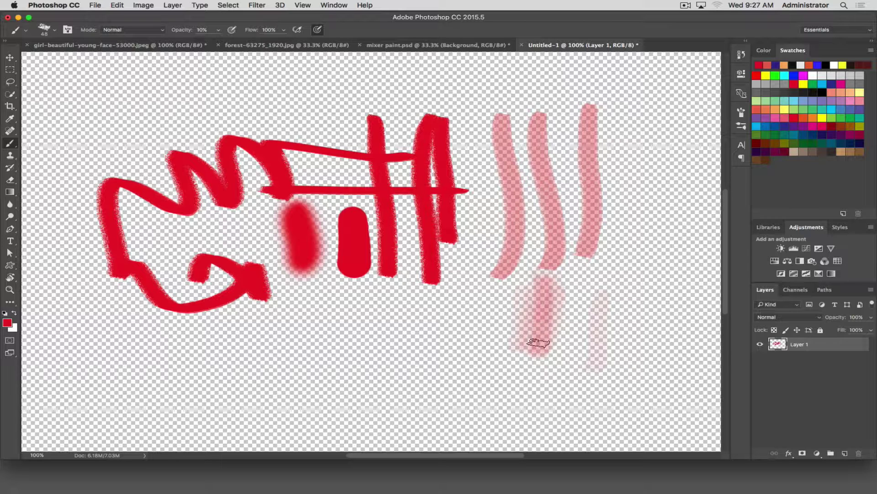
mouse_move(535, 273)
left_mouse_down()
mouse_move(530, 349)
mouse_move(530, 306)
mouse_move(510, 272)
mouse_move(522, 297)
mouse_move(533, 288)
mouse_move(519, 348)
mouse_move(538, 341)
left_mouse_up()
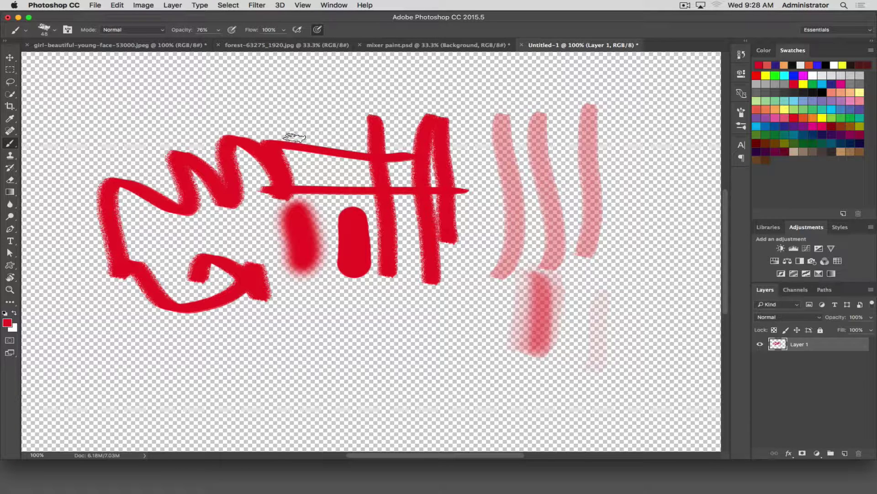
Restore the brush opacity to 100% and paint a horizontal line, a vertical stroke and a large circle over the existing strokes.
key("0")
left_click_drag(626, 182, 439, 178)
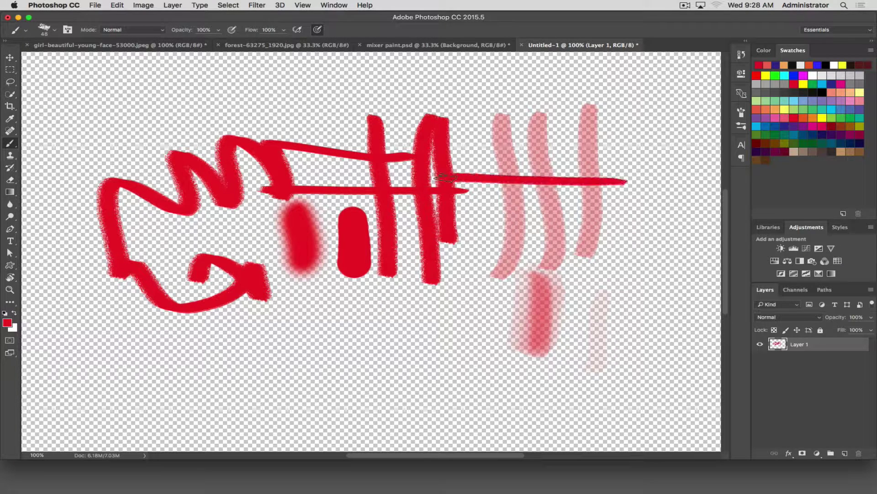
left_click_drag(543, 117, 568, 287)
mouse_move(441, 167)
left_mouse_down()
mouse_move(531, 230)
mouse_move(353, 201)
mouse_move(471, 303)
mouse_move(418, 322)
left_mouse_up()
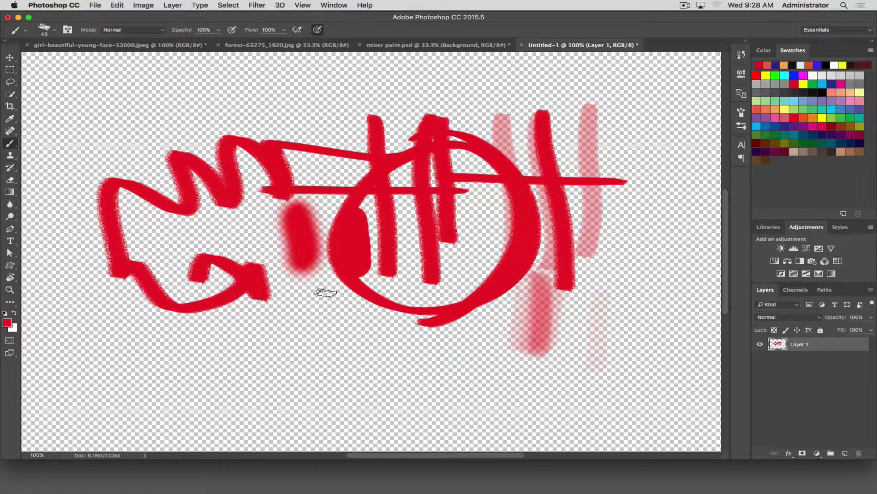
Enlarge the textured brush to 200 px and paint broad red areas and rough dabs across the canvas.
key("bracketright")
key("bracketright")
key("bracketright")
key("bracketright")
key("bracketright")
key("bracketright")
key("bracketright")
key("bracketright")
key("bracketright")
key("bracketright")
key("bracketright")
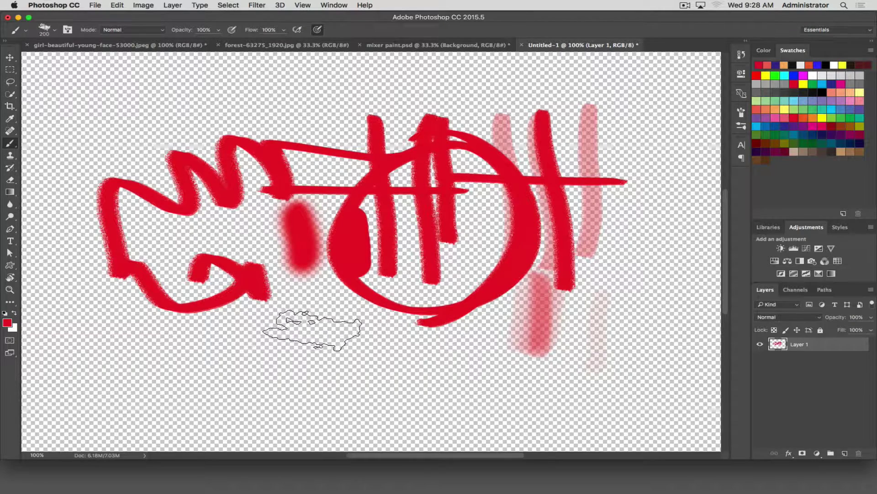
mouse_move(312, 330)
left_mouse_down()
mouse_move(235, 363)
mouse_move(232, 349)
mouse_move(292, 256)
mouse_move(302, 384)
mouse_move(526, 380)
left_mouse_up()
left_click(642, 273)
left_click(622, 305)
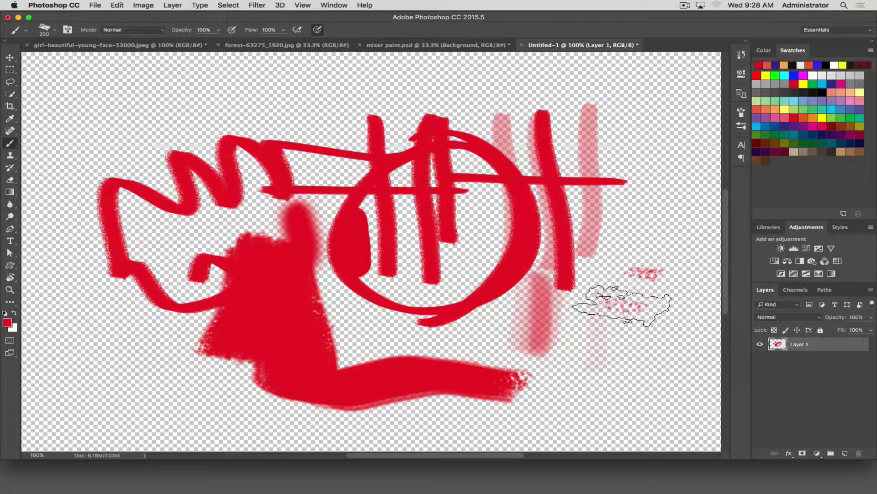
mouse_move(622, 305)
left_mouse_down()
mouse_move(631, 290)
mouse_move(615, 279)
mouse_move(627, 321)
mouse_move(597, 320)
mouse_move(603, 308)
mouse_move(625, 305)
mouse_move(653, 155)
mouse_move(616, 215)
mouse_move(635, 366)
mouse_move(526, 387)
mouse_move(454, 316)
mouse_move(456, 250)
mouse_move(405, 244)
mouse_move(402, 320)
left_mouse_up()
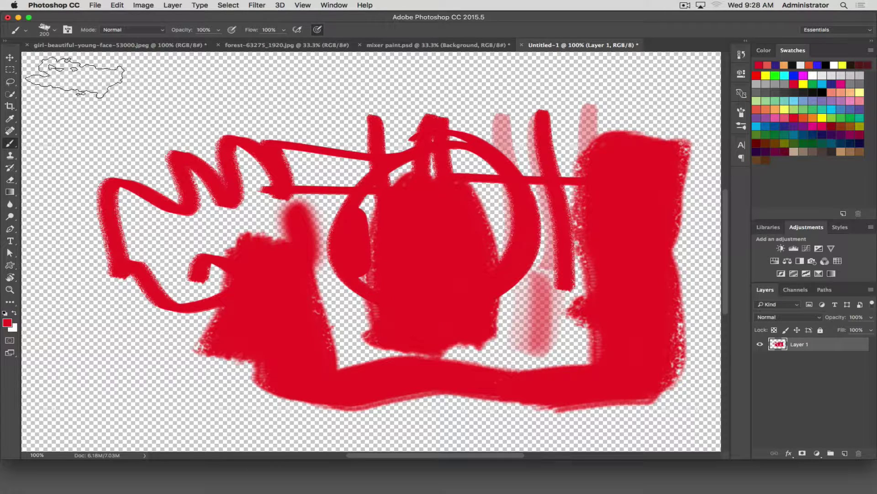
mouse_move(74, 77)
left_mouse_down()
mouse_move(98, 96)
mouse_move(103, 137)
mouse_move(95, 121)
mouse_move(164, 108)
mouse_move(150, 130)
mouse_move(127, 130)
mouse_move(119, 165)
mouse_move(163, 137)
mouse_move(137, 160)
left_mouse_up()
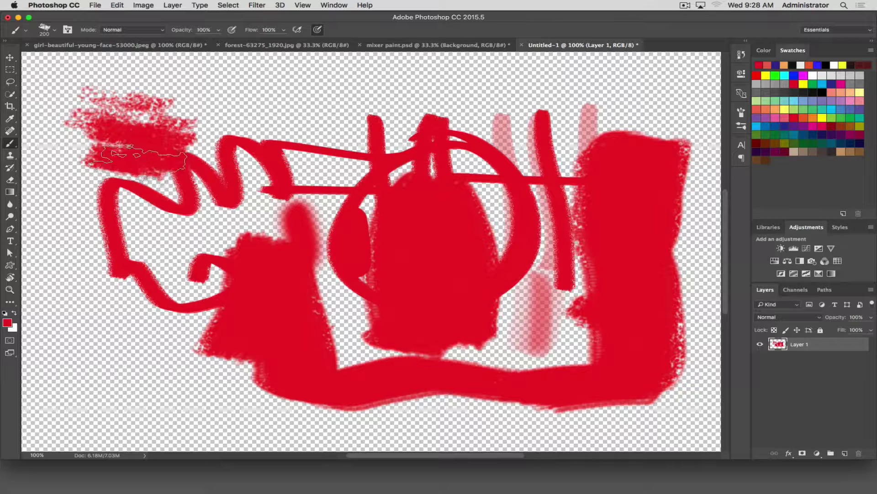
Switch to the soft round brush tip at 200 px and paint blurred red strokes along the canvas's upper part and left side.
left_click(46, 31)
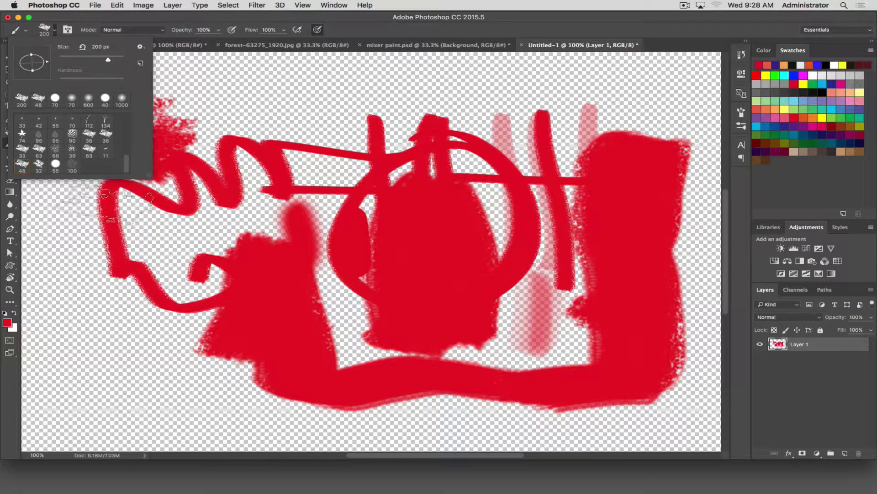
left_click_drag(126, 165, 121, 112)
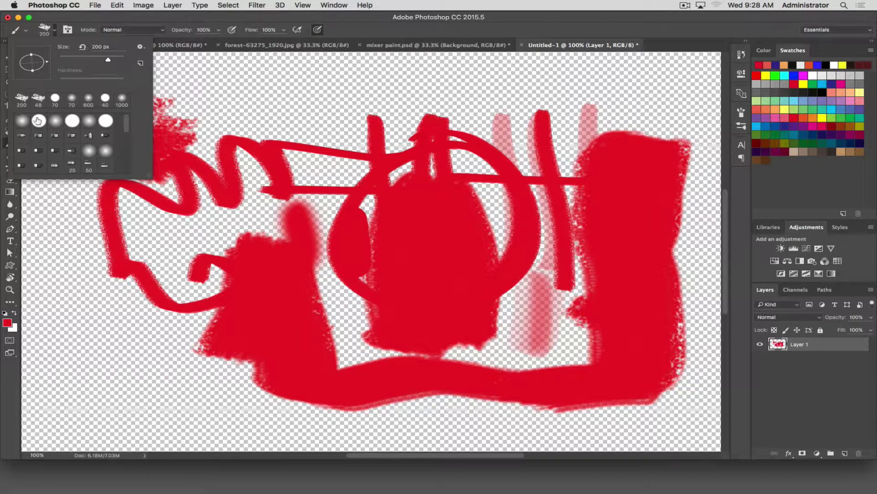
left_click(19, 122)
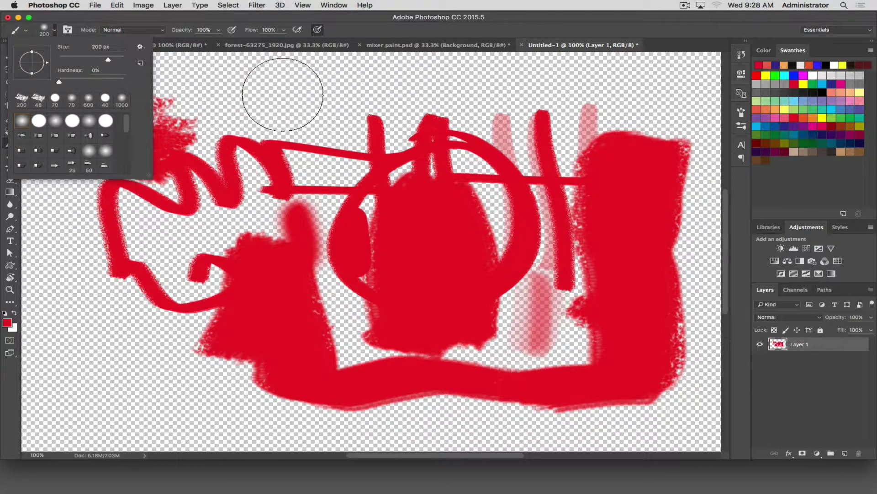
mouse_move(275, 89)
left_mouse_down()
mouse_move(311, 97)
mouse_move(209, 90)
left_mouse_up()
mouse_move(157, 306)
left_mouse_down()
mouse_move(171, 272)
mouse_move(186, 267)
mouse_move(110, 283)
mouse_move(105, 319)
left_mouse_up()
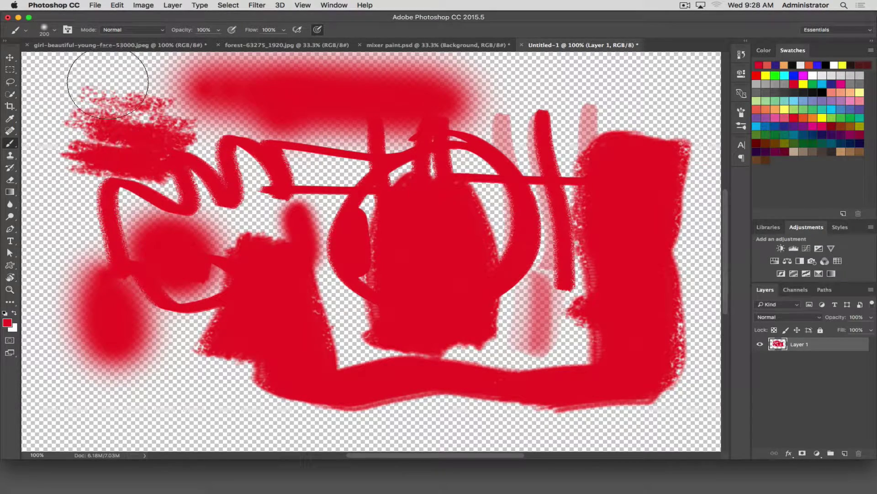
Switch to the hard round brush tip at 200 px and cover most of the painted strokes with solid red.
left_click(55, 31)
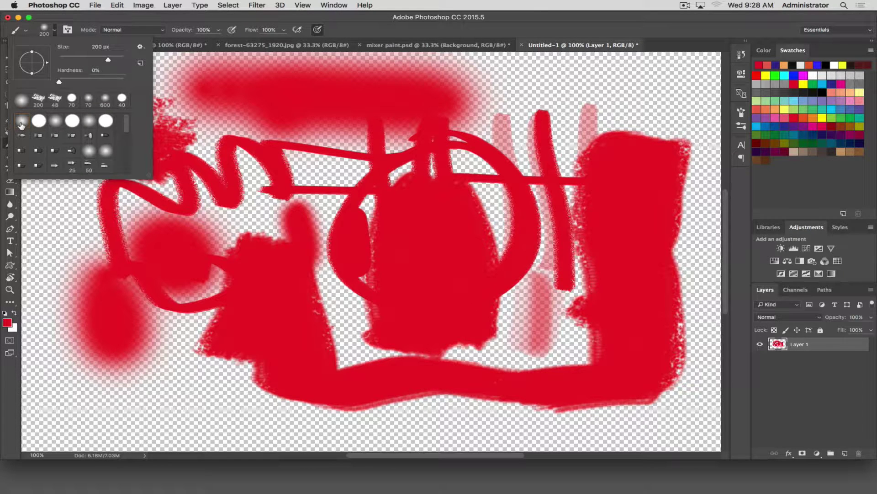
left_click(39, 121)
left_click(297, 112)
mouse_move(303, 114)
left_mouse_down()
mouse_move(324, 162)
mouse_move(359, 167)
mouse_move(604, 141)
mouse_move(311, 133)
mouse_move(478, 155)
mouse_move(579, 152)
mouse_move(599, 318)
mouse_move(518, 171)
mouse_move(504, 324)
mouse_move(462, 176)
mouse_move(454, 301)
mouse_move(345, 183)
mouse_move(336, 302)
mouse_move(296, 290)
mouse_move(235, 179)
mouse_move(167, 157)
mouse_move(141, 200)
mouse_move(125, 201)
mouse_move(196, 120)
mouse_move(80, 111)
mouse_move(105, 290)
mouse_move(372, 278)
mouse_move(510, 292)
mouse_move(301, 144)
mouse_move(408, 219)
mouse_move(266, 159)
mouse_move(325, 268)
left_mouse_up()
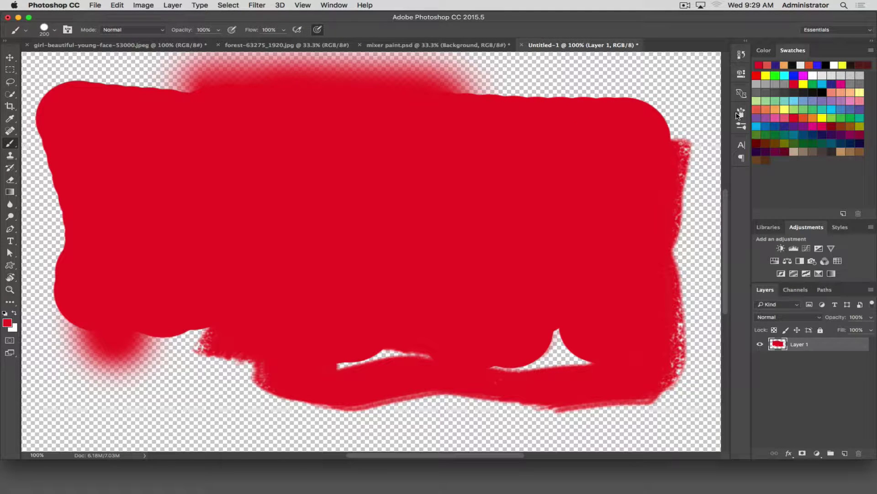
Display the brush presets with their stroke previews, compare them with the brush picker, and browse to the grass-shaped brushes.
left_click(741, 113)
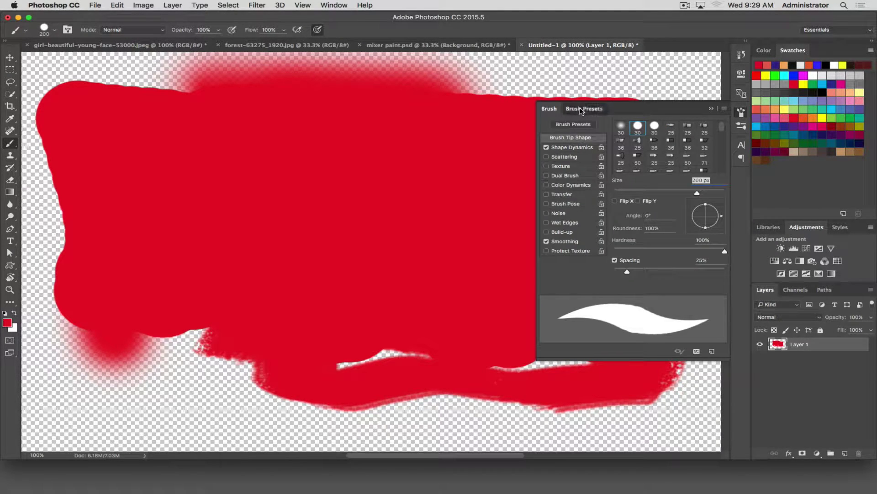
left_click(595, 112)
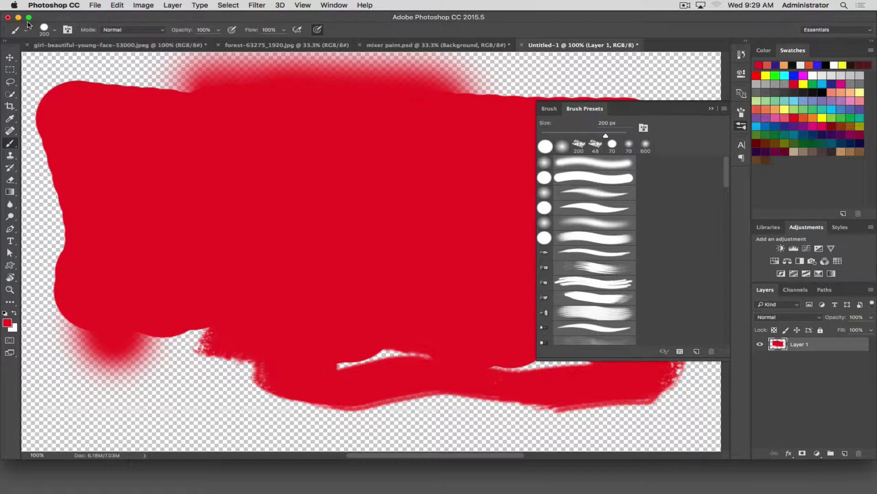
left_click(55, 32)
left_click_drag(128, 120, 143, 176)
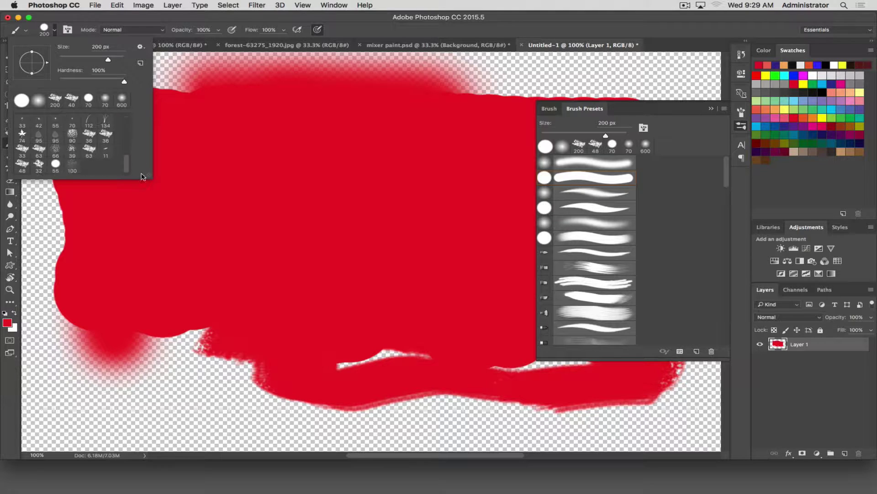
left_click(713, 185)
left_click(555, 249)
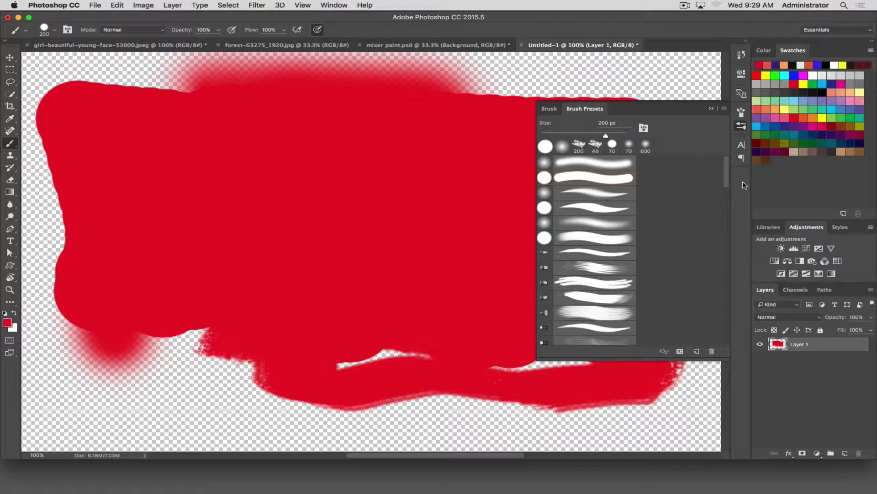
mouse_move(724, 173)
left_mouse_down()
mouse_move(705, 323)
mouse_move(715, 358)
mouse_move(712, 163)
mouse_move(723, 316)
mouse_move(724, 307)
left_mouse_up()
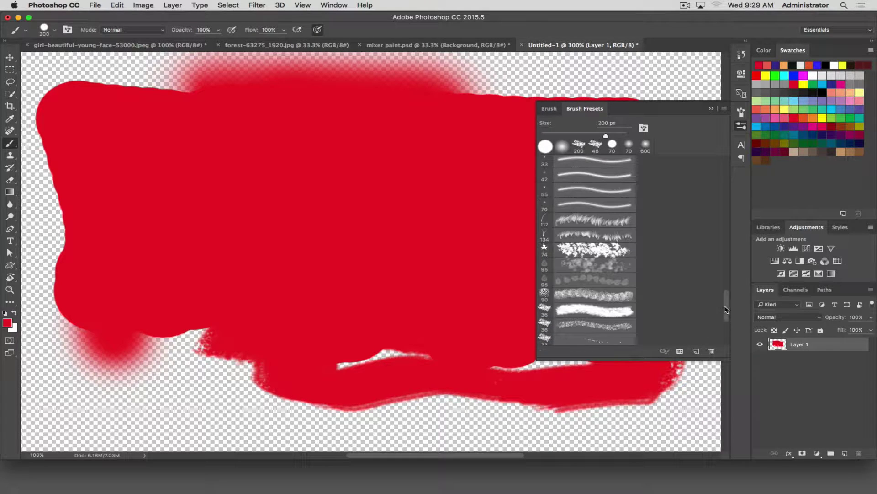
Choose the 112 px grass brush preset with a dark green foreground color and paint grass strokes over the red area.
left_click(593, 223)
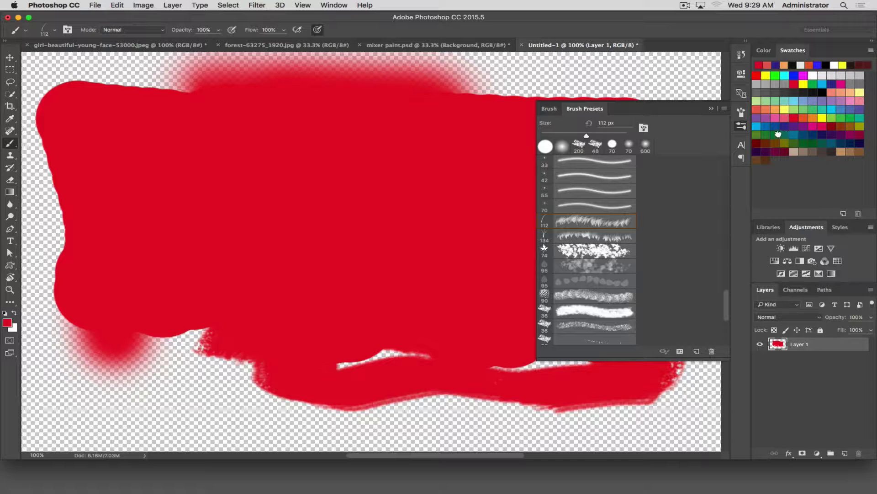
left_click(778, 134)
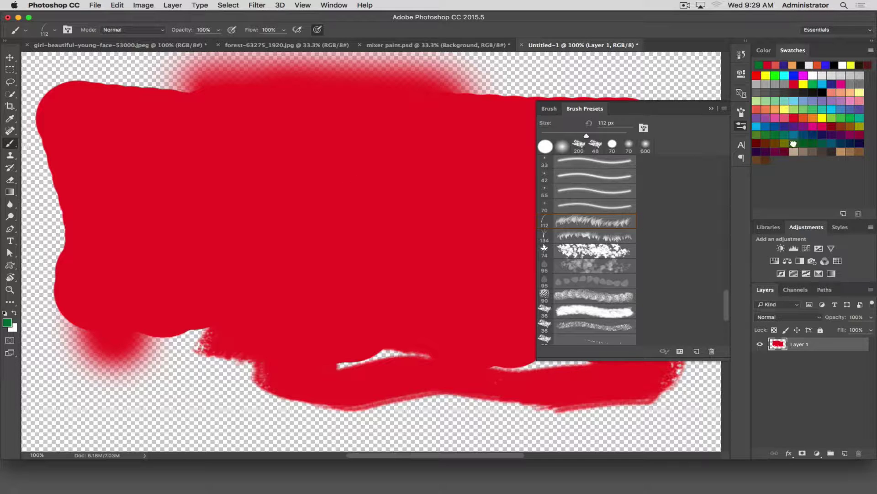
left_click(793, 143)
mouse_move(250, 161)
left_mouse_down()
mouse_move(253, 183)
mouse_move(257, 152)
mouse_move(341, 233)
mouse_move(358, 165)
mouse_move(253, 244)
mouse_move(175, 219)
mouse_move(175, 158)
mouse_move(156, 205)
mouse_move(352, 221)
mouse_move(413, 287)
mouse_move(457, 167)
mouse_move(365, 300)
mouse_move(267, 340)
mouse_move(139, 343)
mouse_move(128, 356)
left_mouse_up()
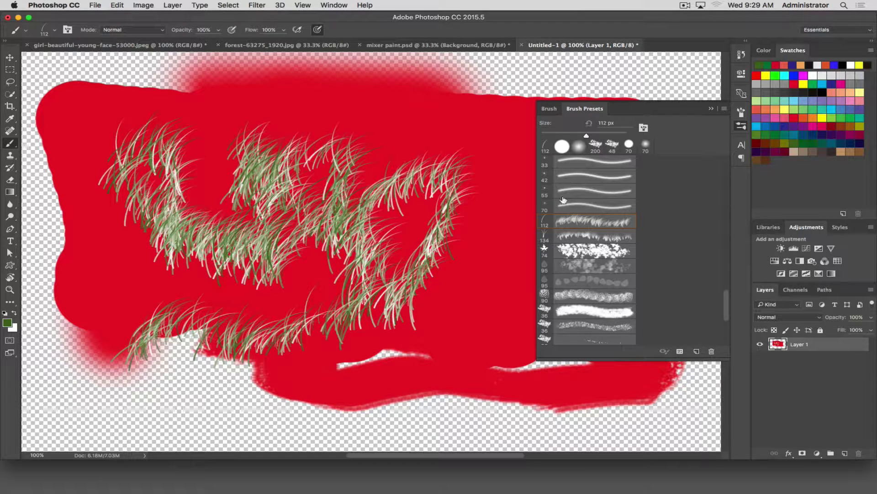
Choose the 134 px grass brush preset and paint dark green grass tufts across the red area and along the canvas's lower part.
left_click(545, 234)
mouse_move(502, 228)
left_mouse_down()
mouse_move(496, 357)
mouse_move(417, 401)
mouse_move(298, 411)
mouse_move(457, 402)
left_mouse_up()
mouse_move(320, 402)
left_mouse_down()
mouse_move(78, 388)
mouse_move(363, 283)
mouse_move(466, 123)
mouse_move(223, 151)
mouse_move(333, 159)
left_mouse_up()
mouse_move(311, 123)
left_mouse_down()
mouse_move(62, 121)
mouse_move(142, 274)
mouse_move(131, 206)
mouse_move(238, 302)
mouse_move(191, 374)
left_mouse_up()
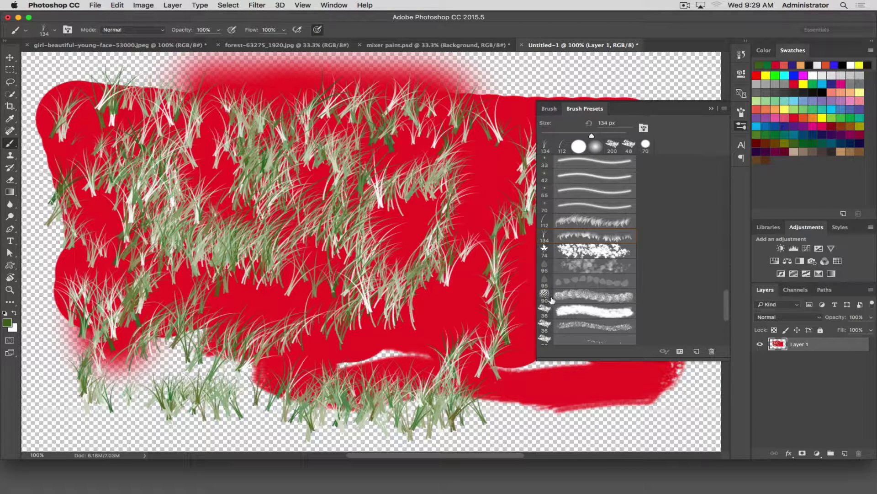
Choose the 74 px maple leaf brush preset with a red-orange foreground color and scatter leaves over the grass and red area.
left_click(570, 252)
left_click(791, 118)
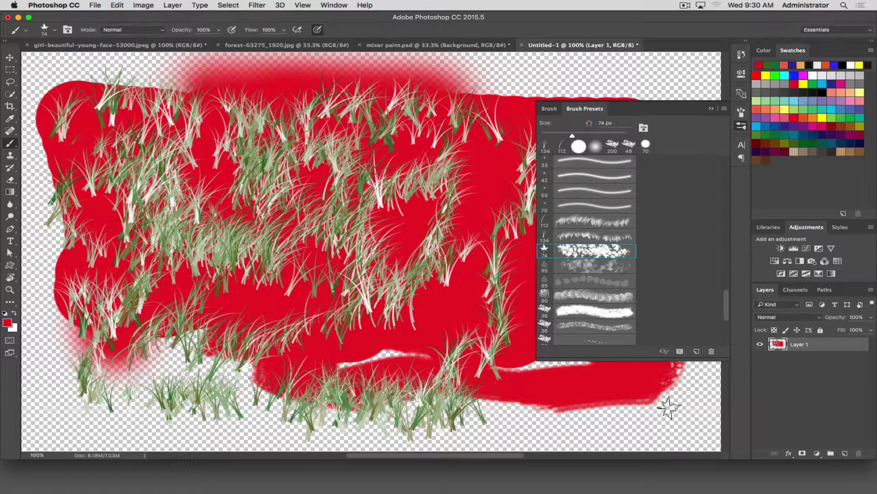
left_click(803, 119)
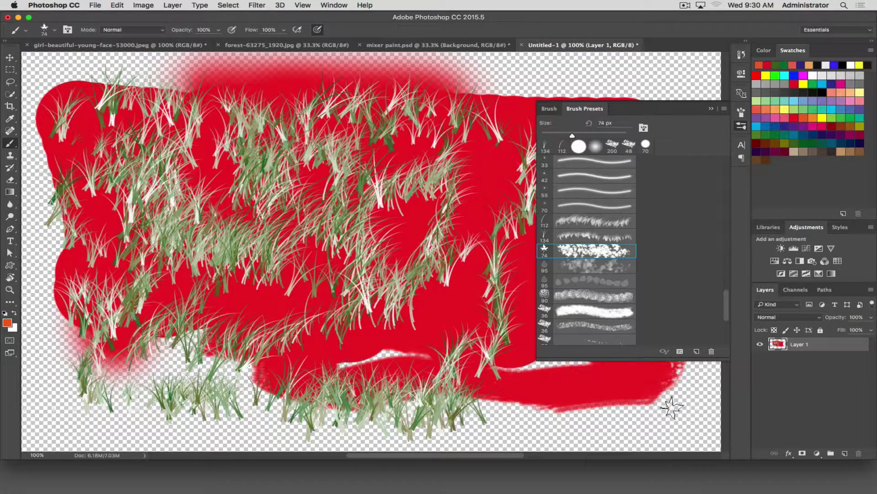
mouse_move(670, 402)
left_mouse_down()
mouse_move(383, 347)
mouse_move(395, 195)
mouse_move(192, 155)
mouse_move(166, 411)
left_mouse_up()
left_click_drag(467, 252, 429, 121)
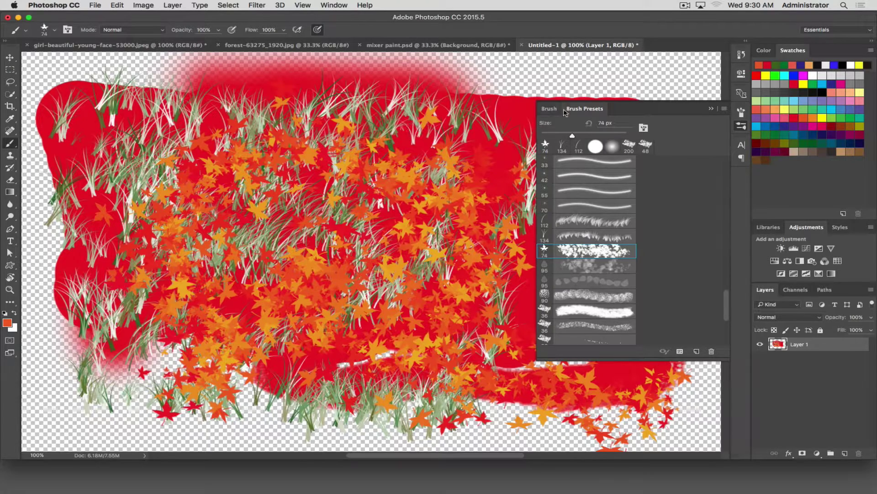
Paint more maple leaves over the middle of the canvas, first in dark blue and then in light green.
left_click(790, 124)
mouse_move(485, 139)
left_mouse_down()
mouse_move(336, 152)
mouse_move(314, 269)
mouse_move(301, 292)
mouse_move(161, 251)
mouse_move(153, 270)
left_mouse_up()
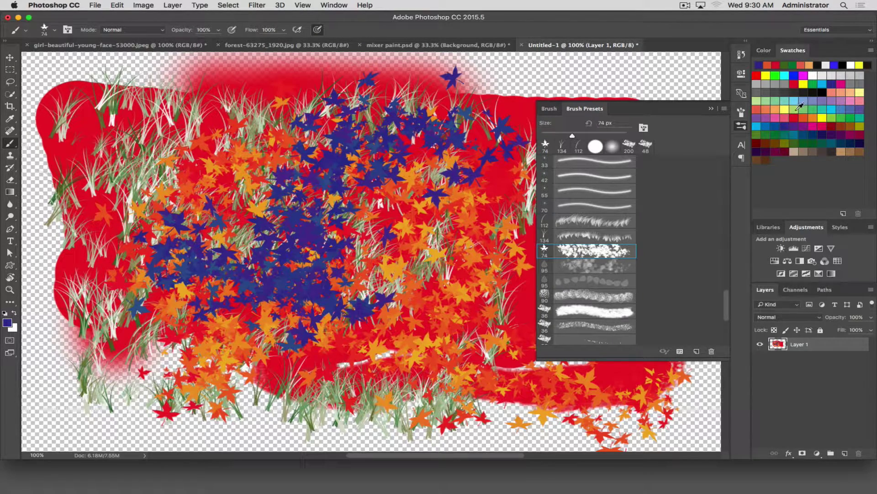
left_click(799, 108)
mouse_move(475, 224)
left_mouse_down()
mouse_move(319, 151)
mouse_move(411, 224)
left_mouse_up()
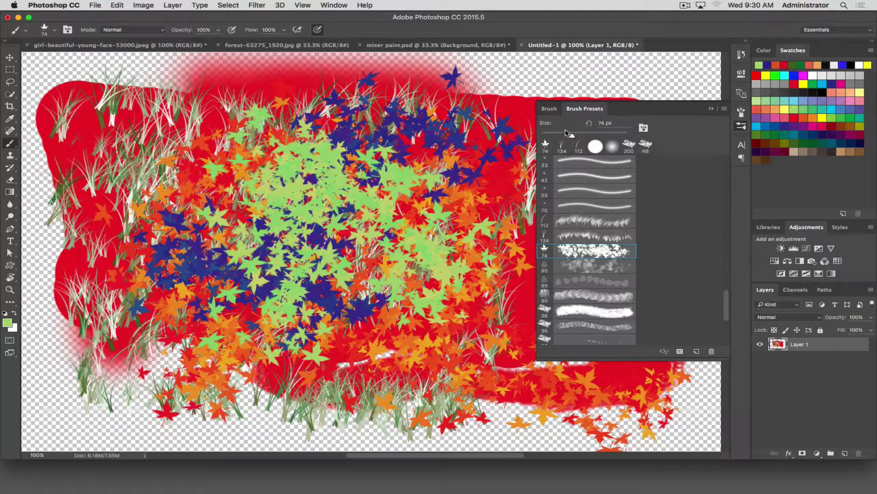
In the leaf brush's Shape Dynamics, set the size jitter to 100% and the minimum diameter to 0%.
left_click(550, 110)
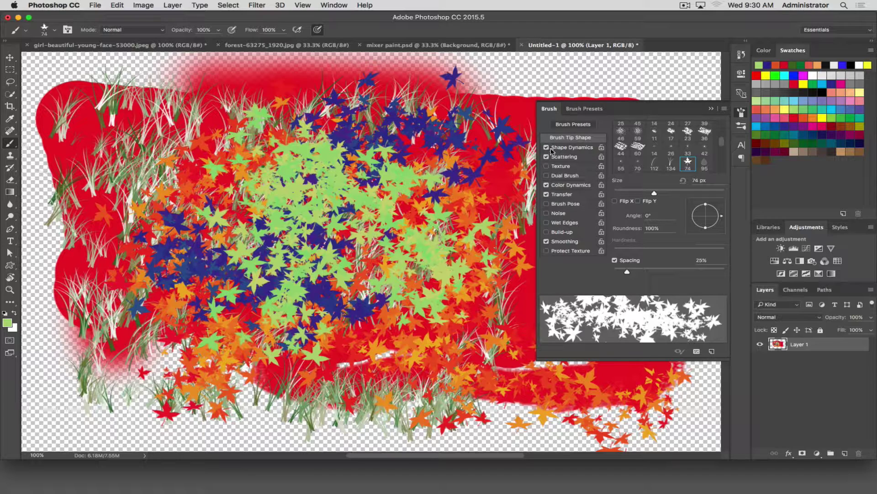
left_click(572, 148)
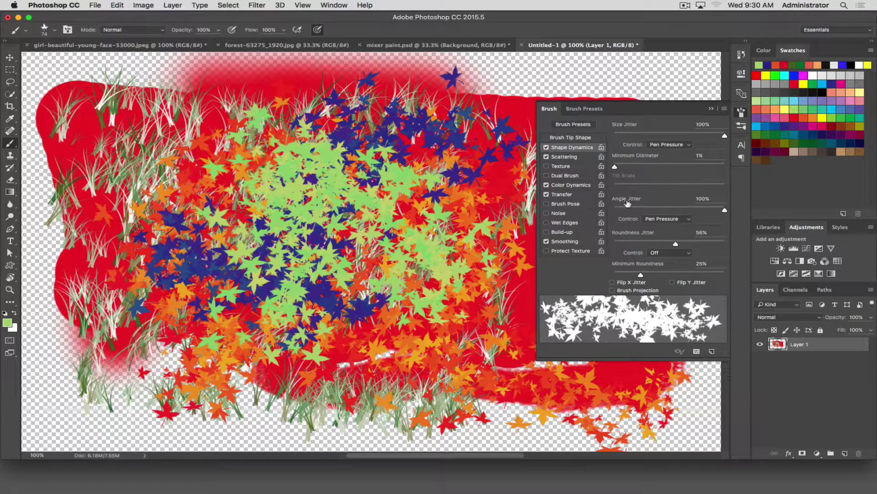
mouse_move(725, 136)
left_mouse_down()
mouse_move(613, 132)
mouse_move(725, 136)
left_mouse_up()
mouse_move(616, 169)
left_mouse_down()
mouse_move(701, 170)
mouse_move(603, 173)
left_mouse_up()
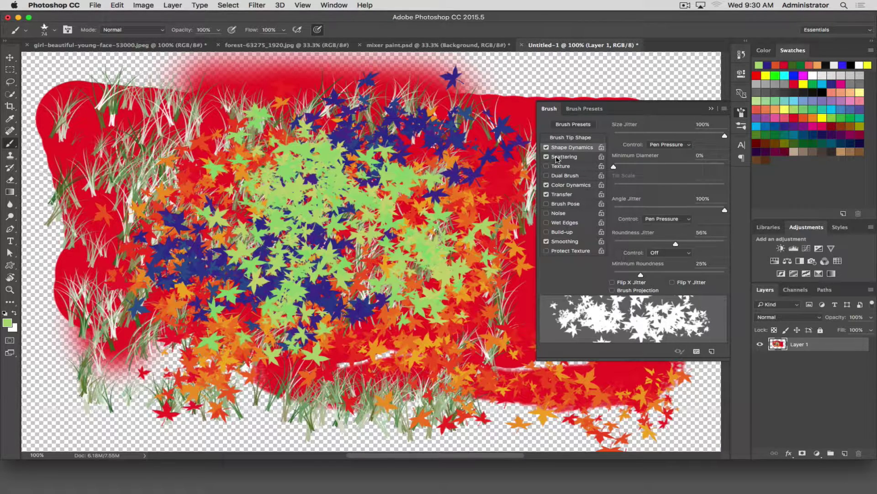
In the leaf brush's Scattering settings, set the count to 1 and the count jitter to 100%.
left_click(563, 157)
mouse_move(638, 170)
left_mouse_down()
mouse_move(667, 170)
mouse_move(604, 171)
left_mouse_up()
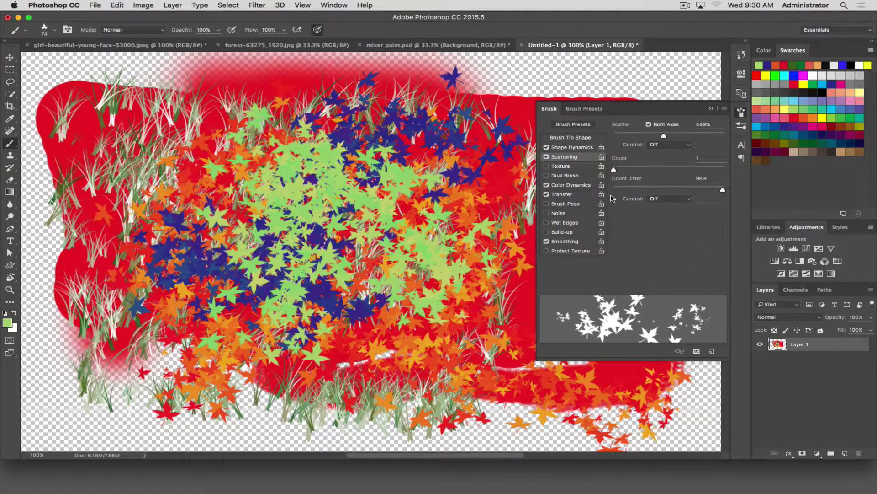
mouse_move(720, 187)
left_mouse_down()
mouse_move(635, 189)
mouse_move(732, 195)
left_mouse_up()
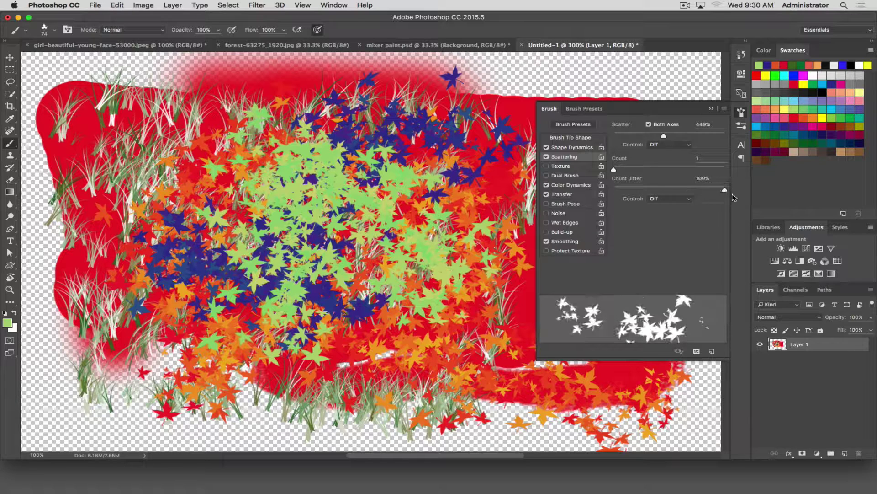
Set the leaf brush's hue jitter to 87% and purity to +100% in Color Dynamics, painting multicolored leaves with each change.
left_click(567, 186)
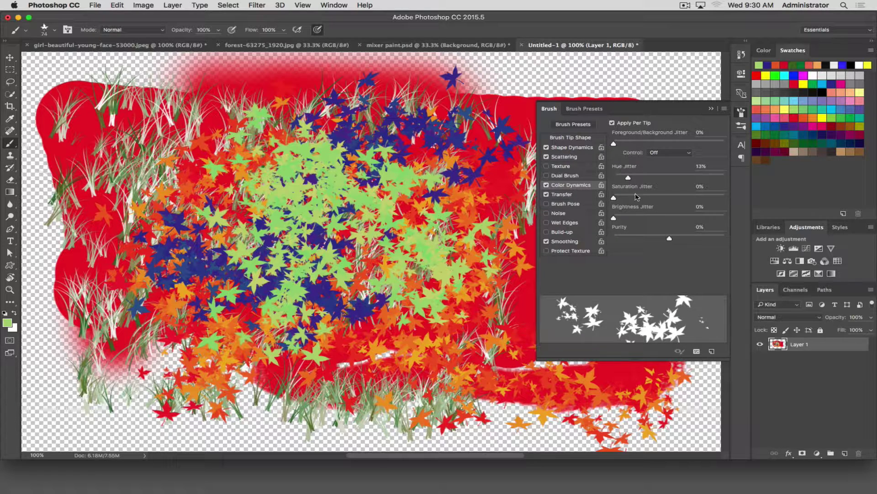
left_click_drag(629, 178, 711, 178)
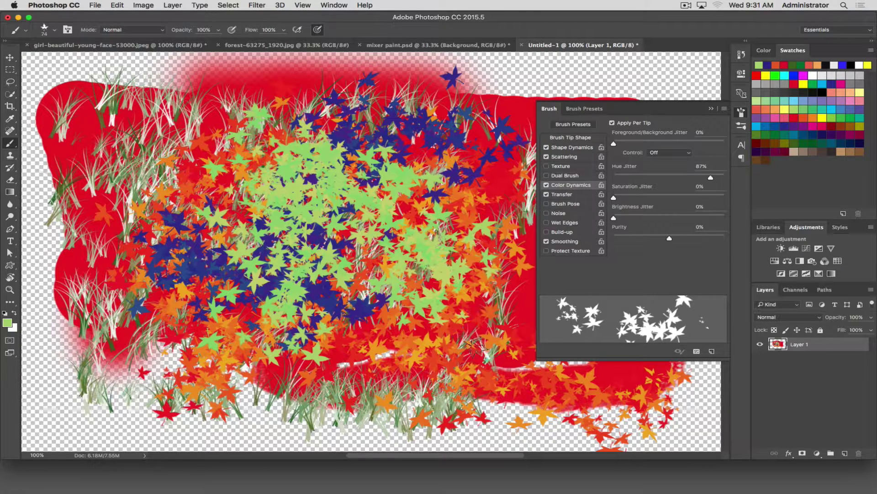
mouse_move(480, 341)
left_mouse_down()
mouse_move(427, 283)
mouse_move(350, 261)
mouse_move(282, 289)
mouse_move(361, 377)
mouse_move(428, 301)
mouse_move(270, 168)
mouse_move(117, 101)
mouse_move(107, 181)
mouse_move(140, 295)
mouse_move(100, 347)
mouse_move(259, 200)
mouse_move(240, 126)
mouse_move(266, 294)
mouse_move(249, 341)
mouse_move(377, 177)
mouse_move(245, 224)
mouse_move(359, 356)
mouse_move(310, 366)
left_mouse_up()
left_click_drag(670, 238, 747, 242)
mouse_move(457, 380)
left_mouse_down()
mouse_move(566, 443)
mouse_move(616, 375)
mouse_move(402, 430)
mouse_move(119, 393)
mouse_move(128, 425)
mouse_move(284, 426)
mouse_move(187, 298)
mouse_move(448, 256)
mouse_move(237, 265)
mouse_move(329, 228)
left_mouse_up()
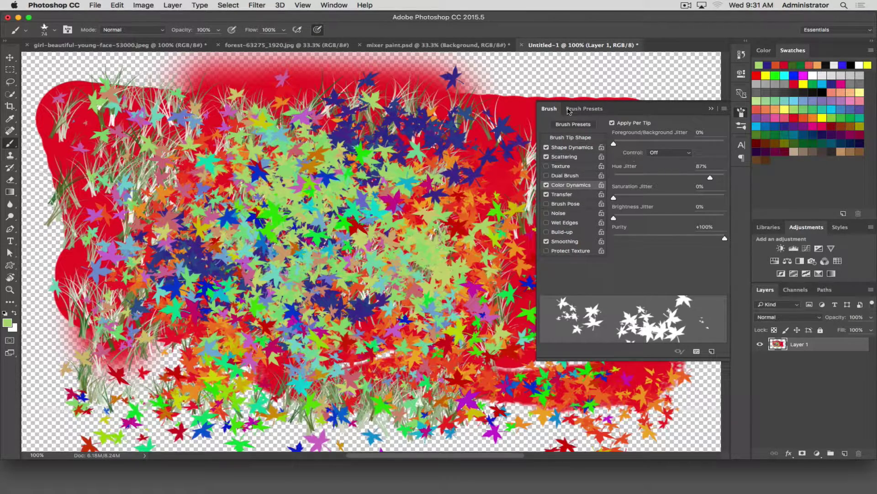
Examine the leaf brush's Transfer, Smoothing and Wet Edges options, and return to the list of brush presets.
left_click(566, 196)
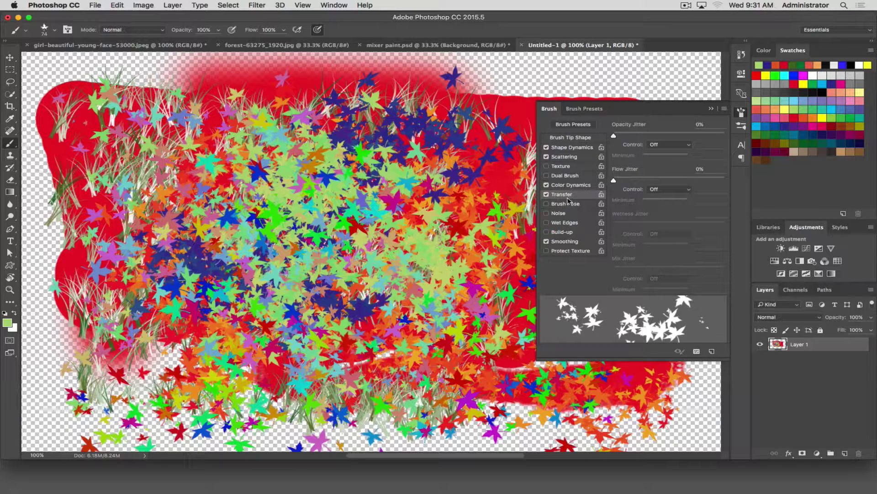
left_click(561, 242)
left_click(546, 242)
left_click(563, 225)
left_click(564, 226)
left_click(585, 108)
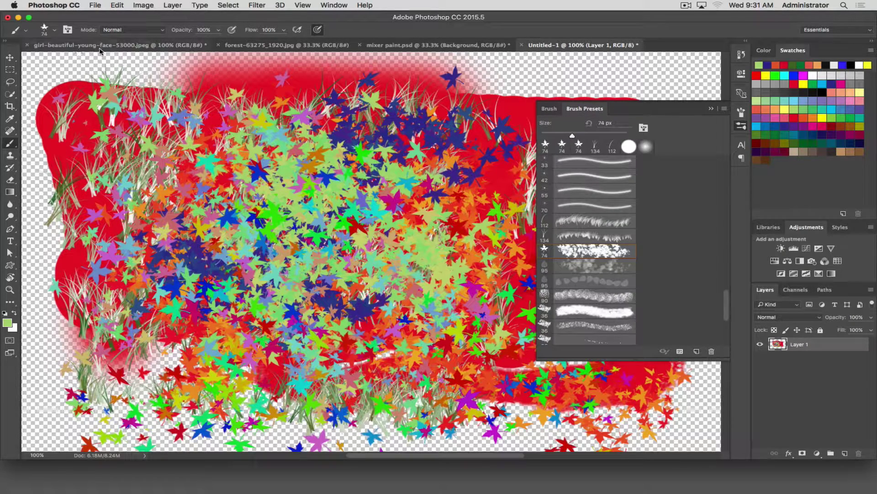
Switch to the hard round brush tip at 74 px and paint a vertical light green stroke over the leaves.
left_click(49, 30)
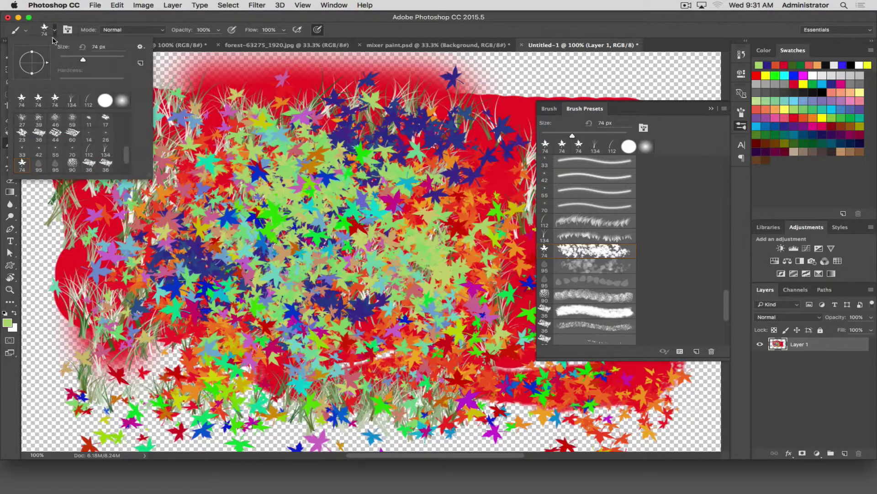
left_click_drag(126, 156, 127, 120)
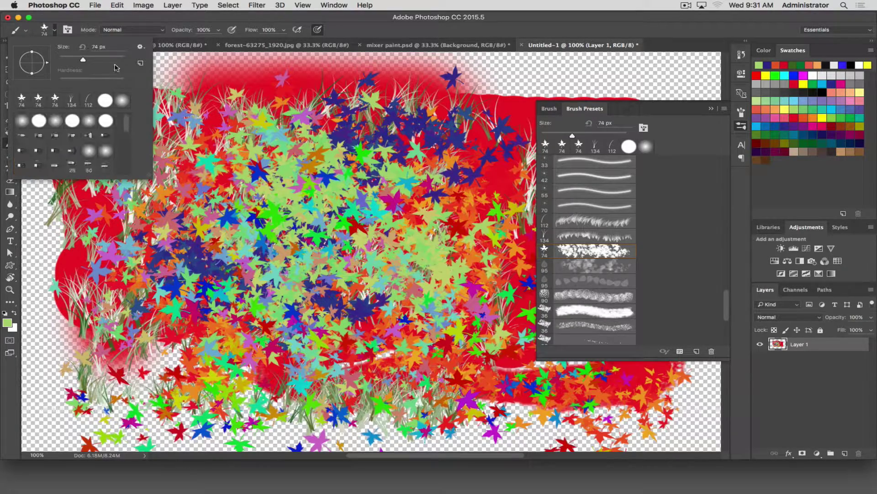
left_click(41, 123)
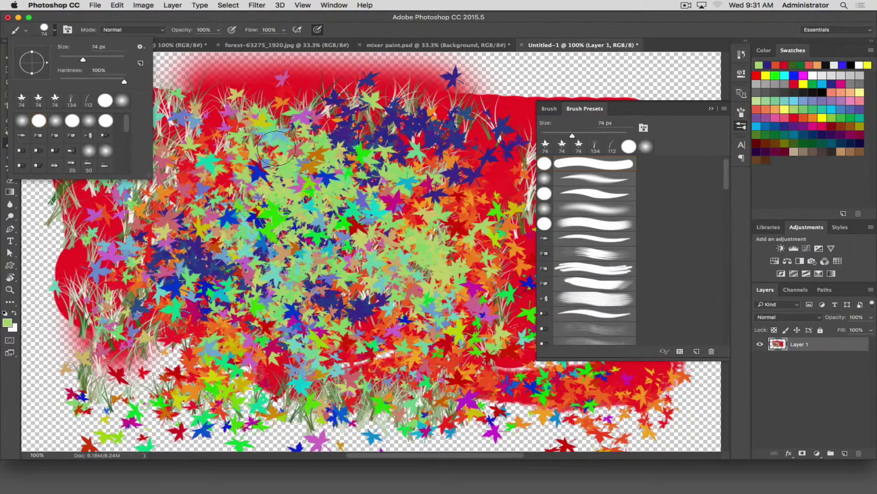
mouse_move(280, 112)
left_mouse_down()
mouse_move(279, 302)
mouse_move(269, 327)
left_mouse_up()
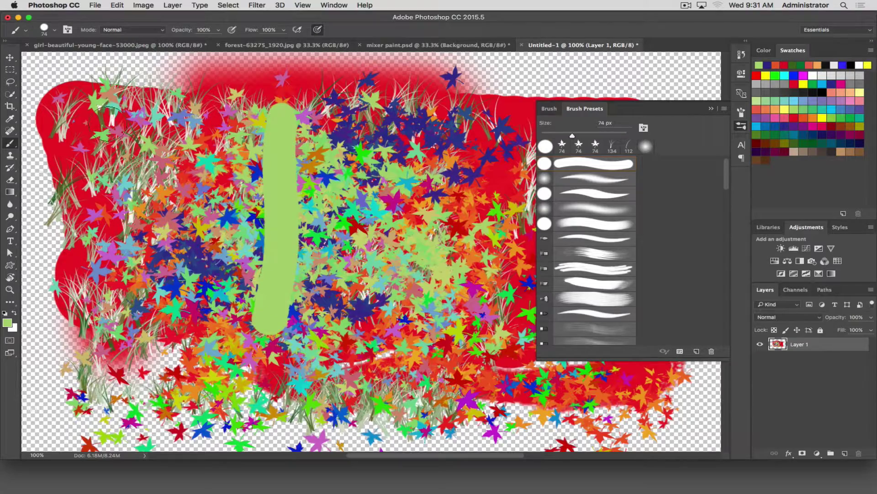
Switch to the soft round brush tip at 74 px and paint a second vertical green stroke beside the hard one.
left_click(53, 32)
left_click(22, 121)
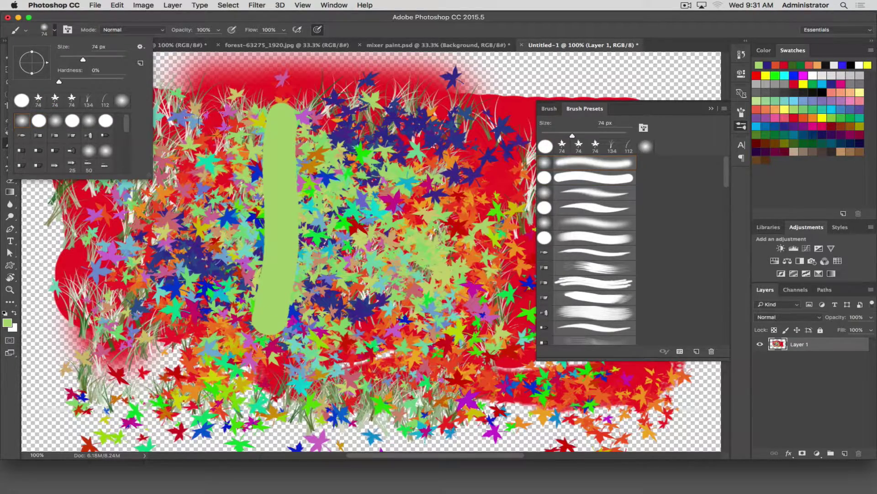
left_click_drag(224, 112, 226, 328)
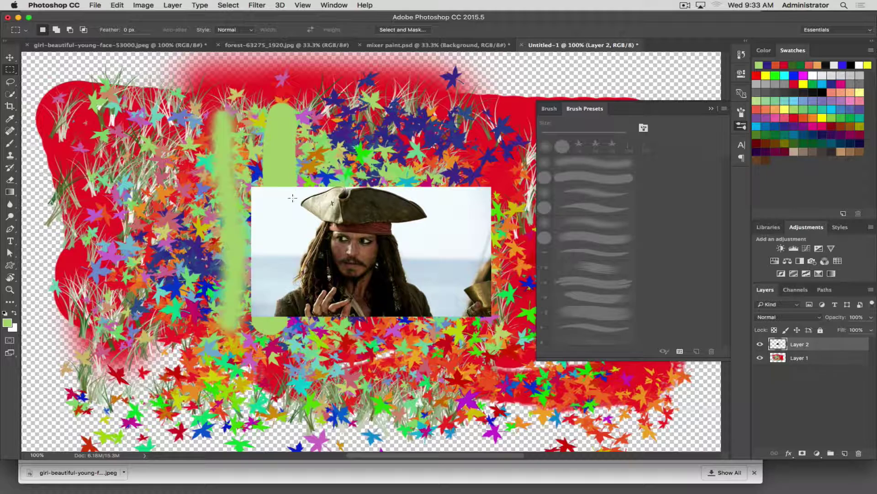
Select the pirate's head in the photo with a rectangular marquee and define it as a brush preset named johnnyDep.
left_click_drag(295, 189, 428, 287)
left_click(124, 4)
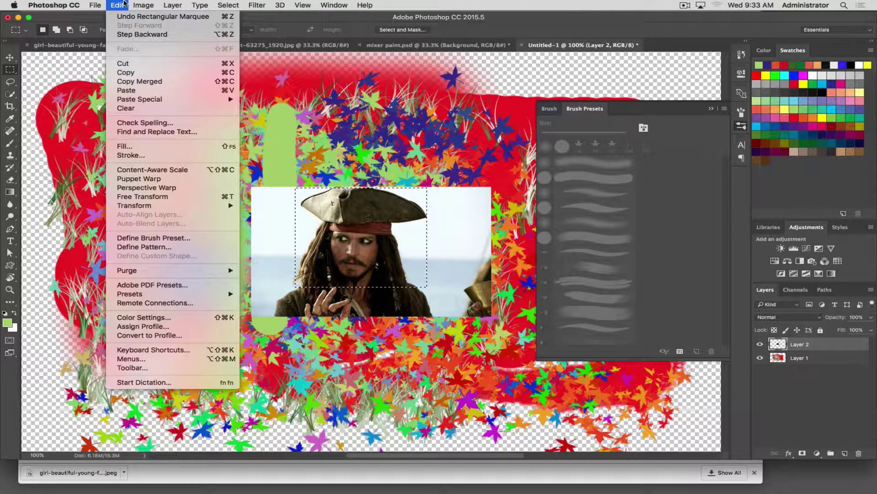
left_click(163, 239)
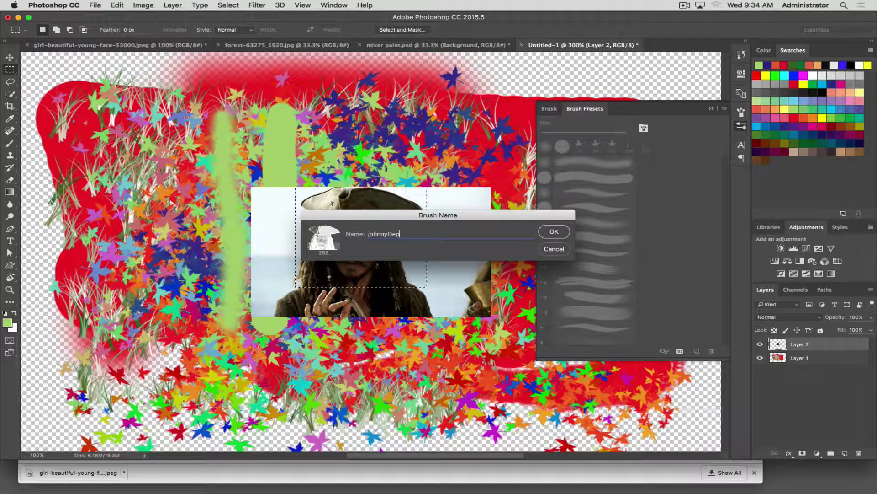
left_click(554, 231)
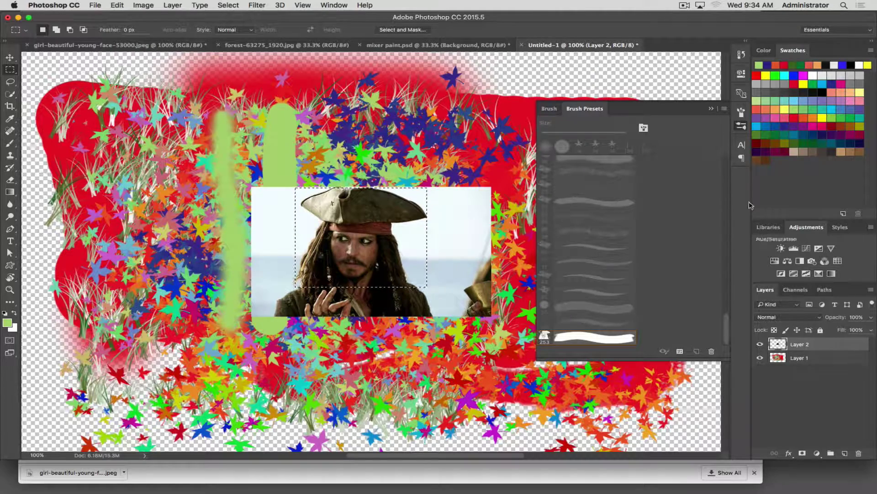
Close the brush presets display, hide the photo on Layer 2, and add a new empty layer above it.
left_click(742, 125)
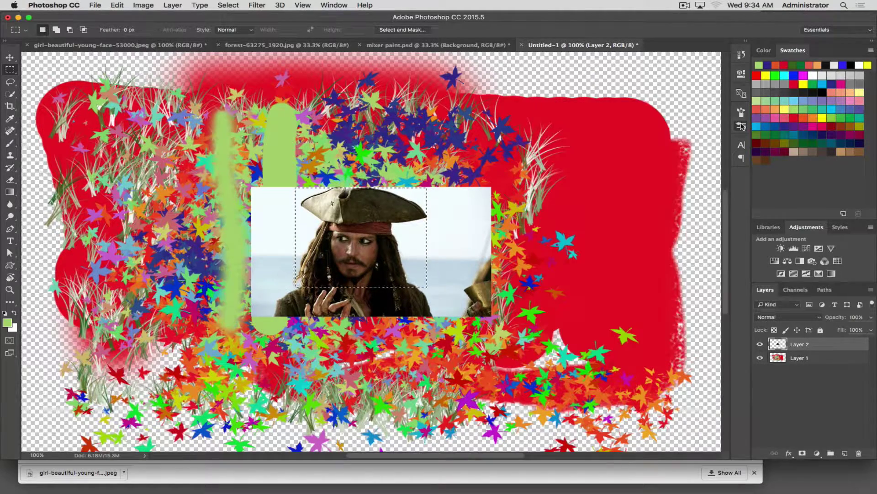
left_click(760, 345)
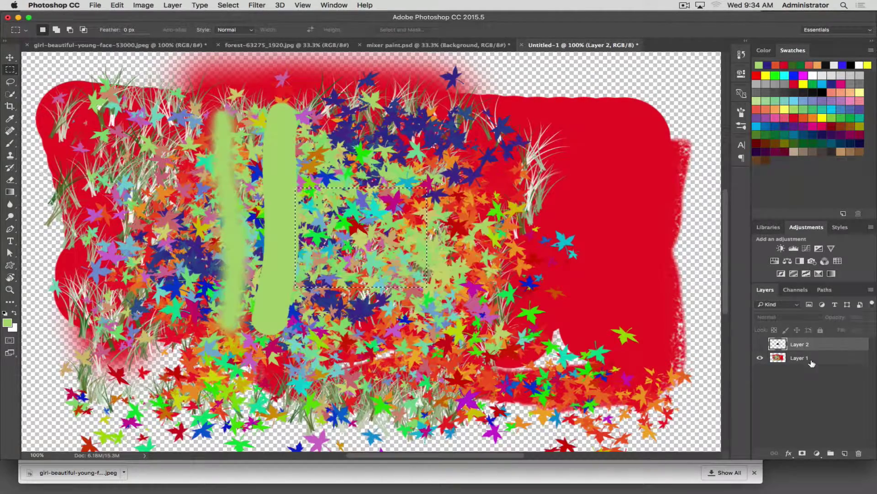
left_click(845, 453)
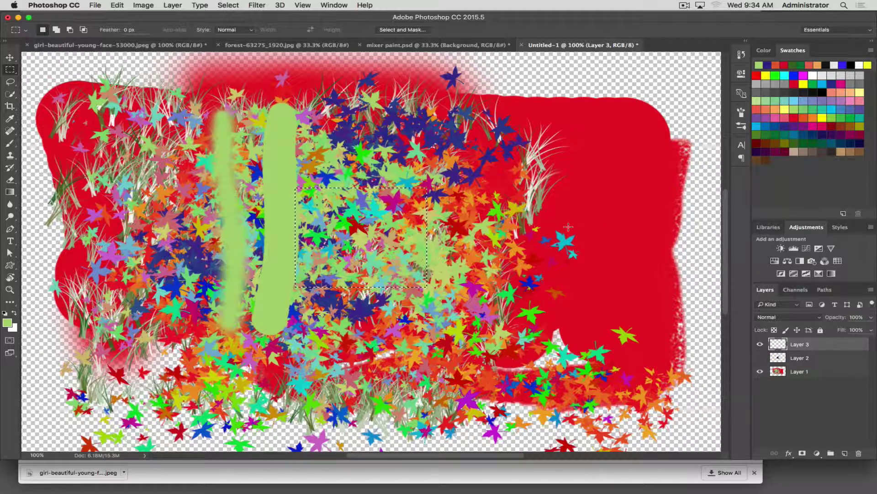
Fill the selected area of the new layer with white, deselect it, and fill the whole layer with white.
key("super+BackSpace")
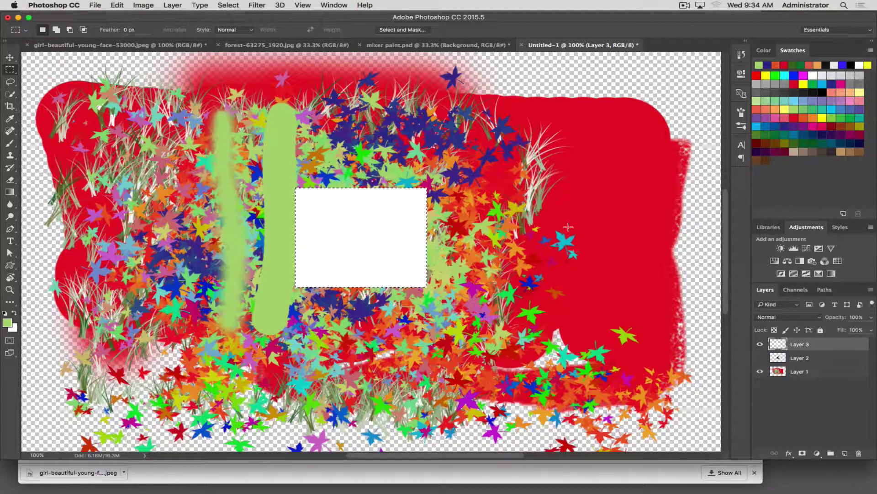
key("super+s")
key("Escape")
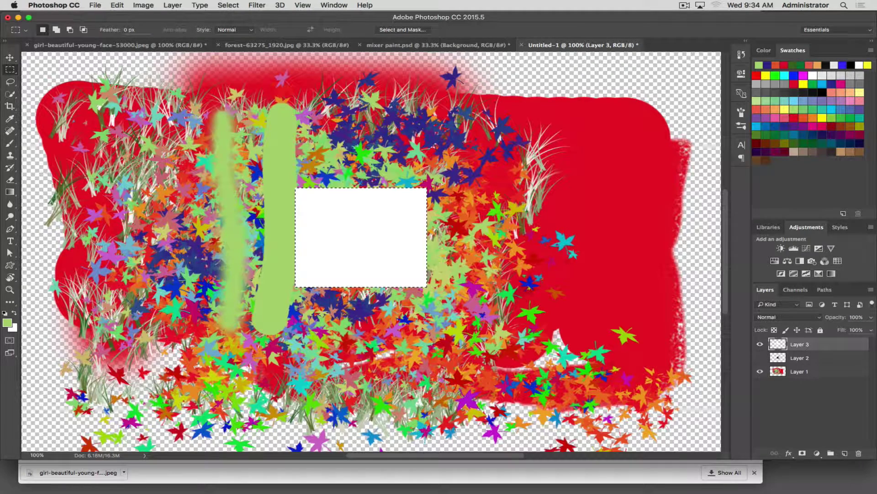
key("super+d")
key("super+BackSpace")
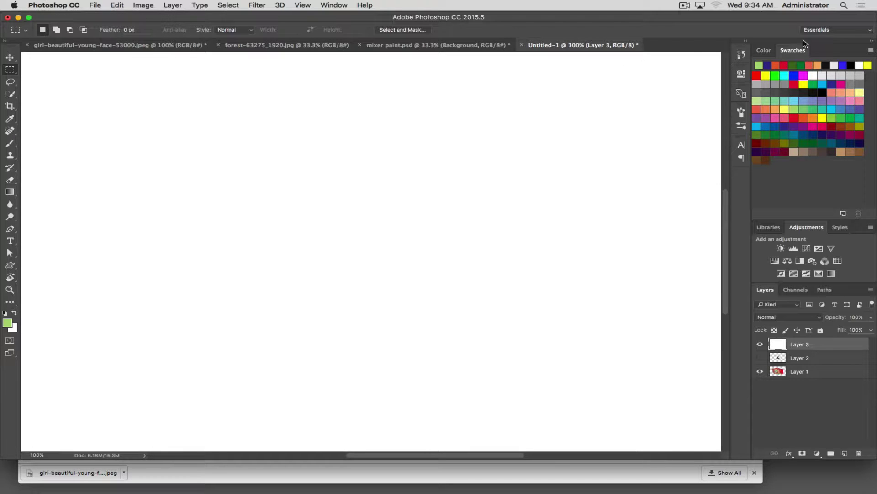
Choose a red foreground color and the Brush tool with the 253 px pirate head tip, and stamp four heads on the white layer.
left_click(794, 117)
left_click(10, 143)
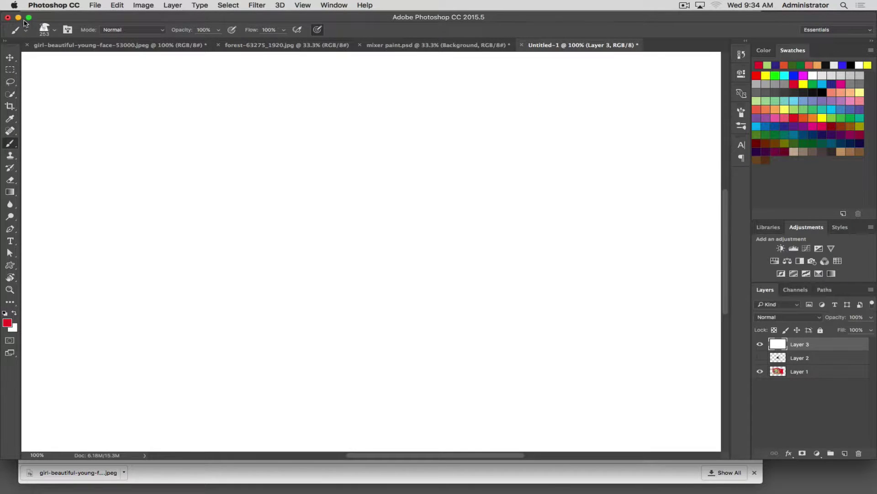
left_click(55, 30)
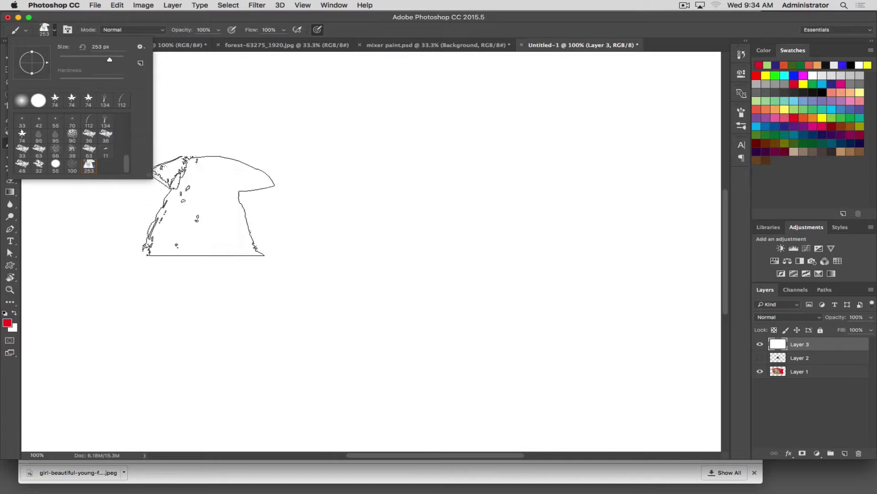
left_click(378, 170)
left_click(277, 167)
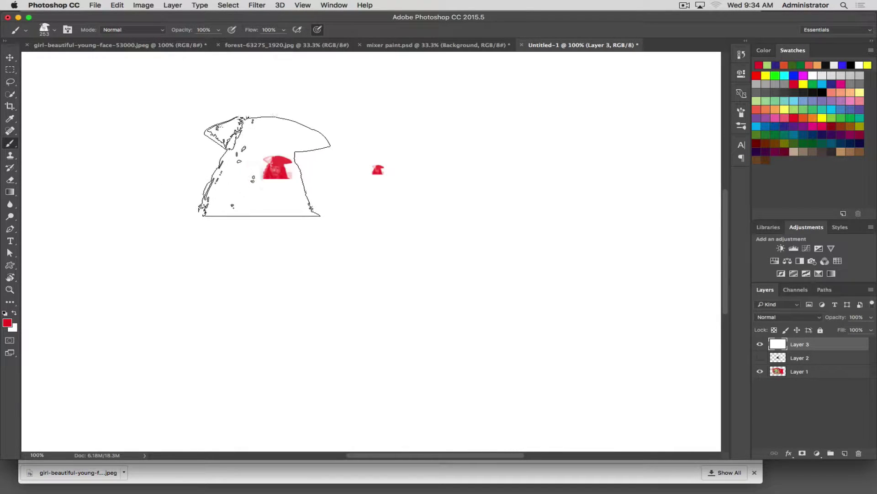
left_click(276, 250)
left_click(395, 240)
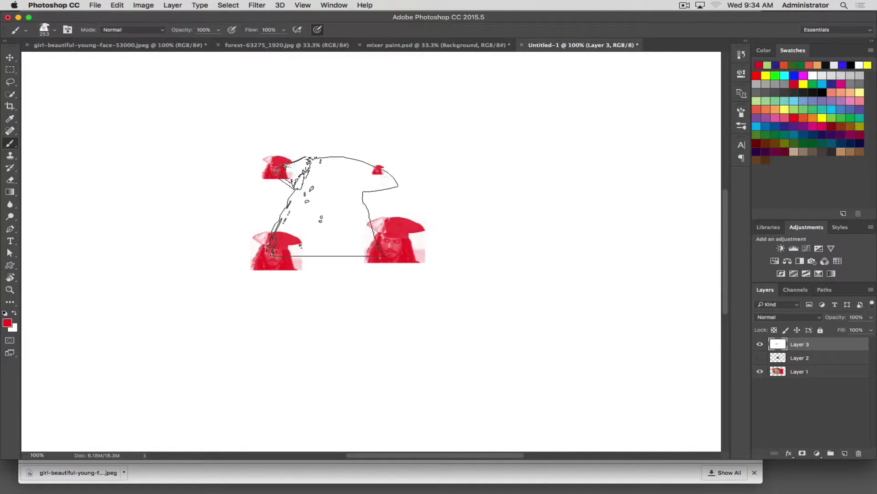
Stamp pirate heads of varying sizes across the white layer and paint one broad horizontal stroke below them using pressure-controlled brush size.
left_click(197, 131)
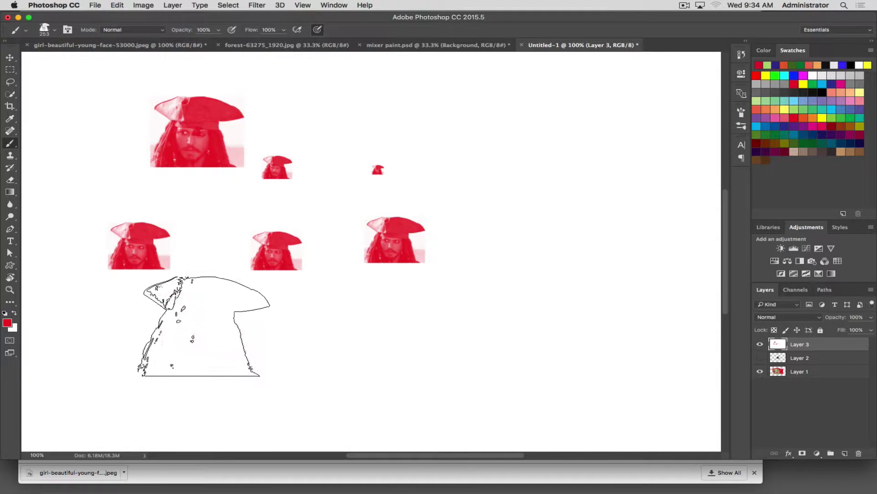
mouse_move(214, 339)
left_mouse_down()
mouse_move(277, 354)
mouse_move(391, 338)
left_mouse_up()
left_click(583, 146)
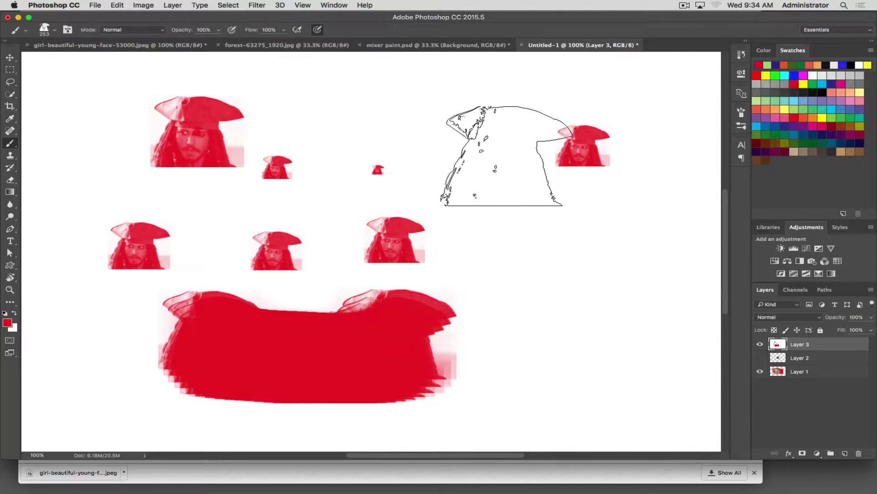
left_click(506, 153)
left_click(453, 124)
left_click(624, 231)
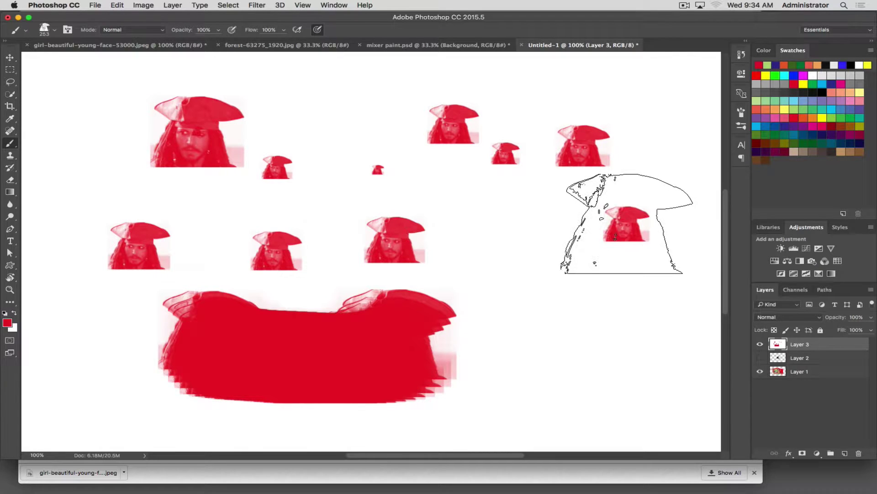
left_click(513, 220)
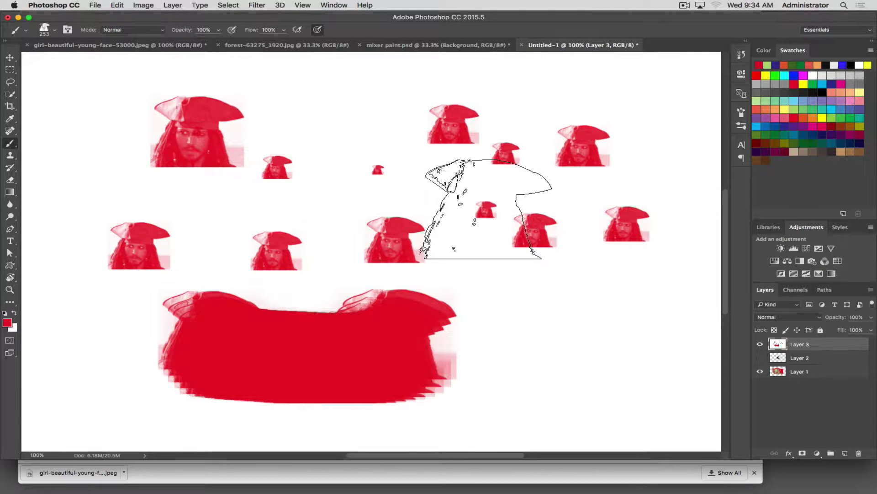
left_click(479, 206)
left_click(442, 185)
With pressure control of size turned off, stamp three full-size heads, one near the canvas's upper middle and two overlapping at the lower right.
left_click(350, 113)
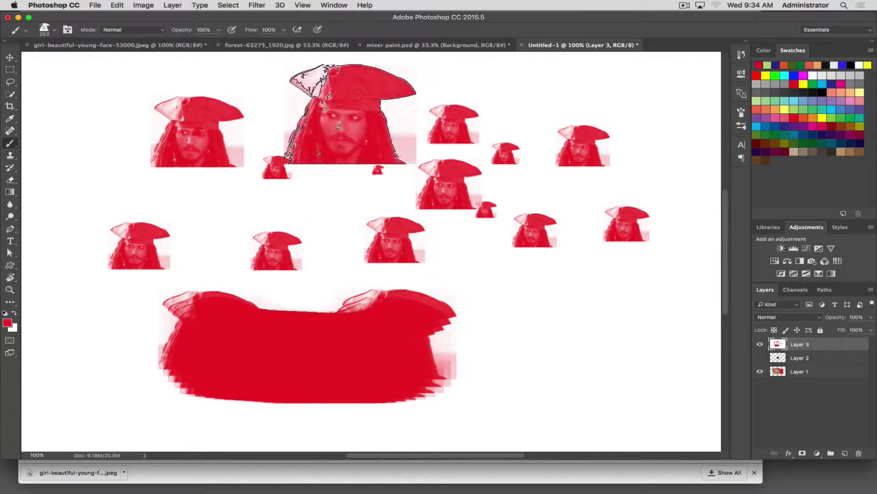
left_click(604, 334)
left_click(512, 302)
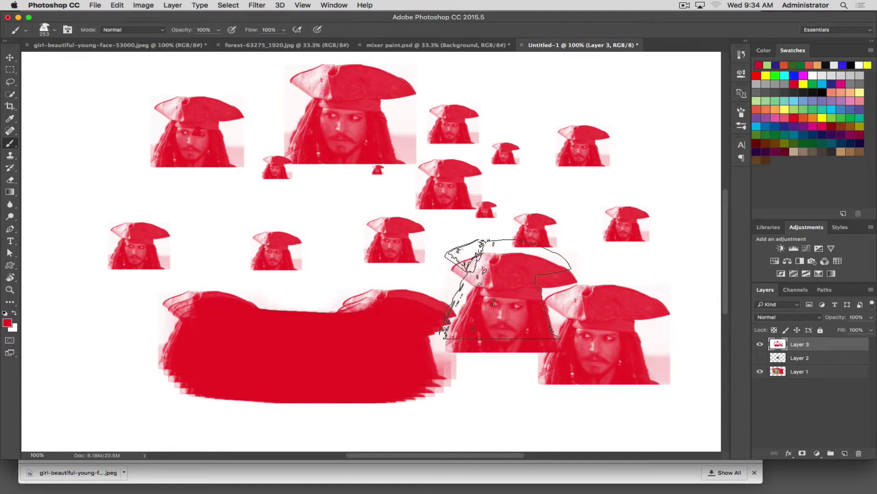
Turn pressure control of size back on, stamp small heads in the gaps, and paint a broad vertical stroke along the canvas's left side.
left_click(317, 31)
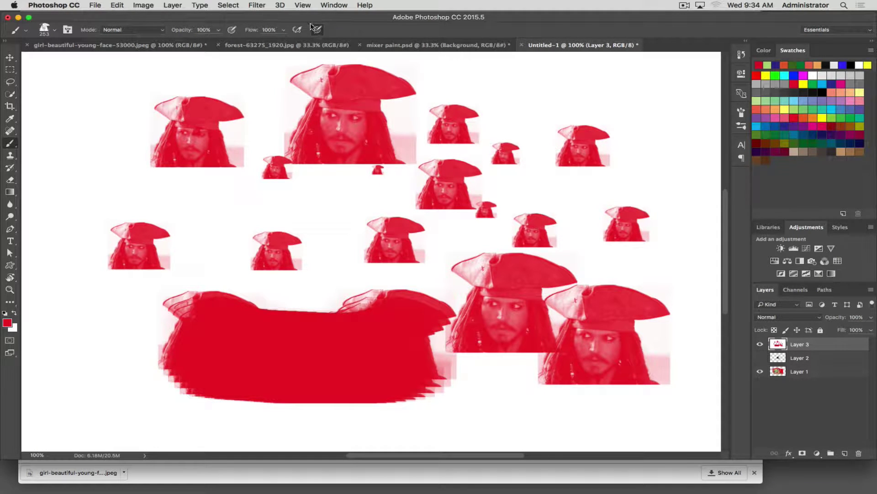
left_click(332, 212)
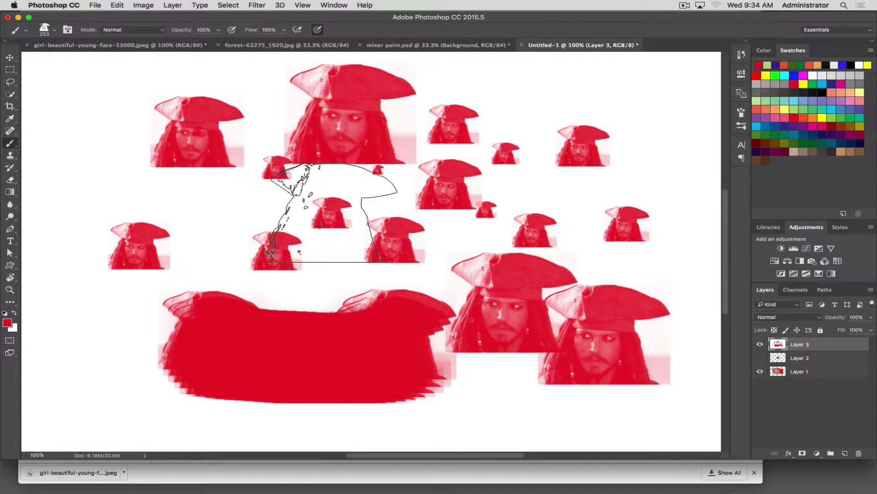
left_click(259, 208)
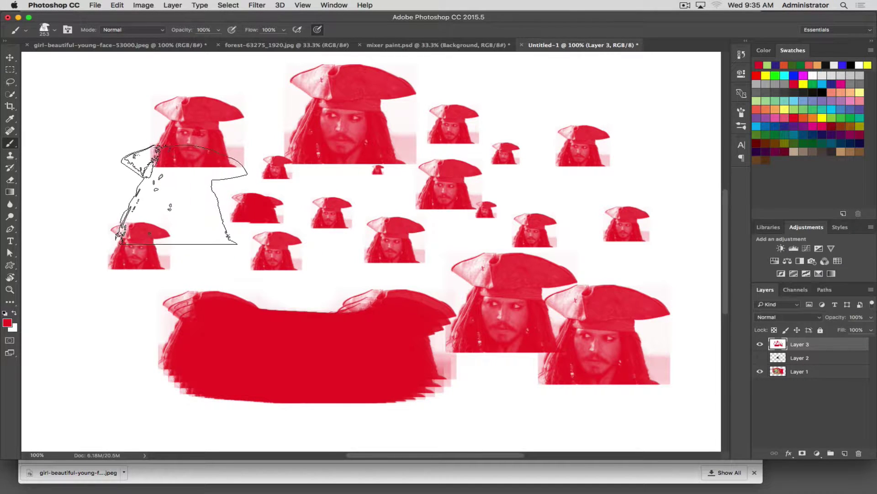
left_click(99, 97)
left_click(95, 116)
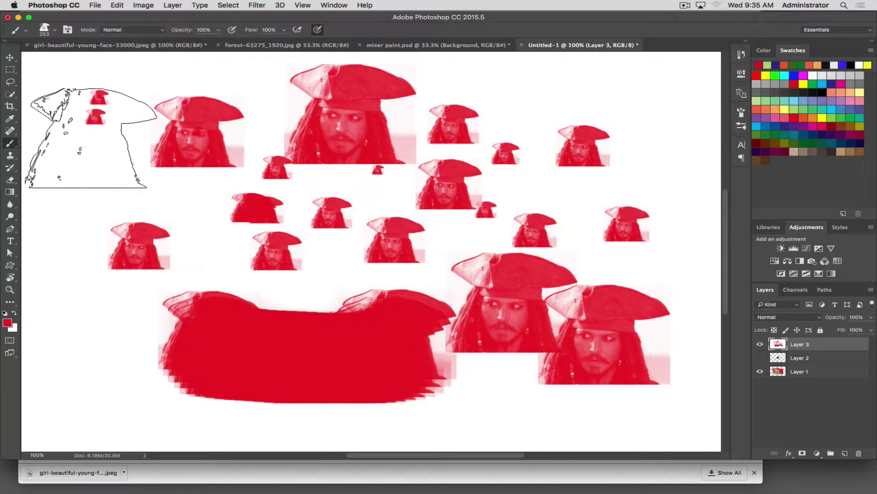
left_click(91, 141)
mouse_move(90, 168)
left_mouse_down()
mouse_move(97, 219)
mouse_move(82, 255)
mouse_move(83, 307)
left_mouse_up()
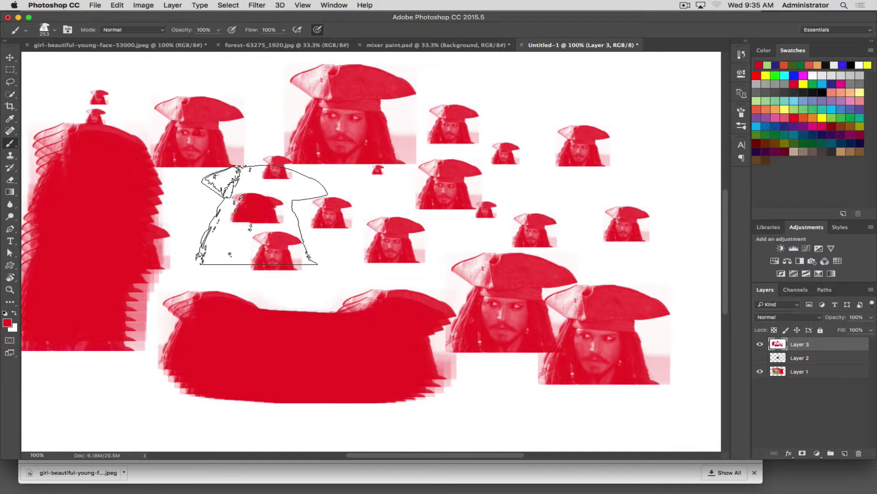
left_click(223, 211)
Stamp six more small red heads in the gaps across the right half of the canvas.
left_click(529, 104)
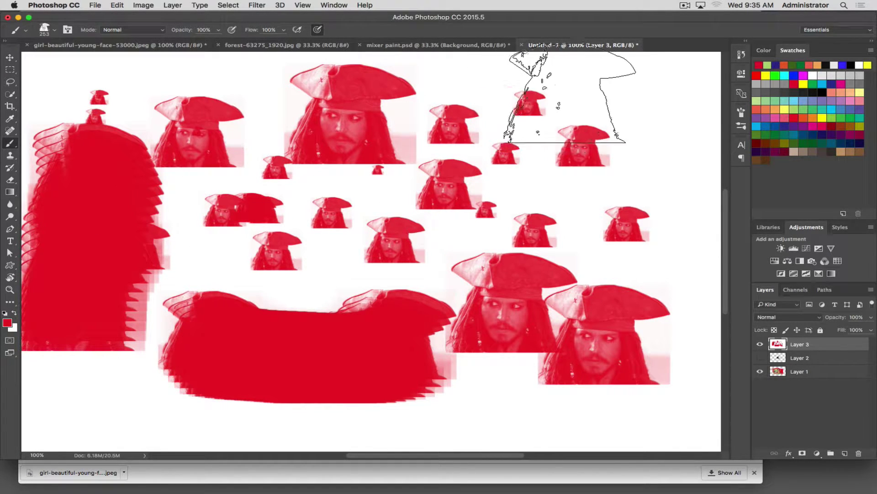
left_click(613, 102)
left_click(666, 127)
left_click(672, 190)
left_click(680, 244)
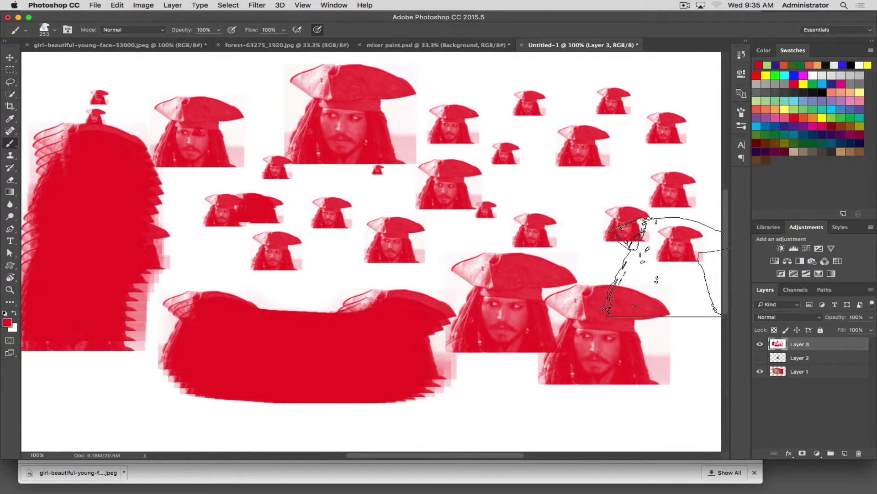
left_click(574, 206)
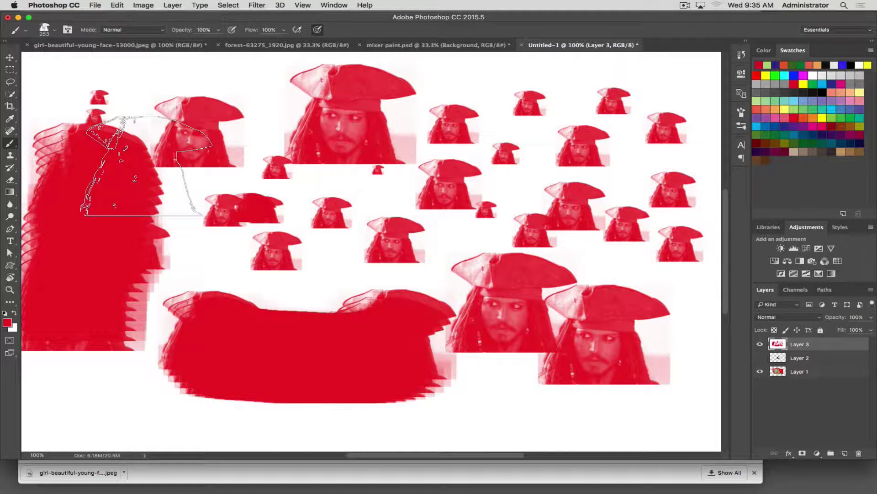
Fill Layer 3 with white to cover the stamped heads, and reselect the 253 px pirate head brush preset.
key("super+BackSpace")
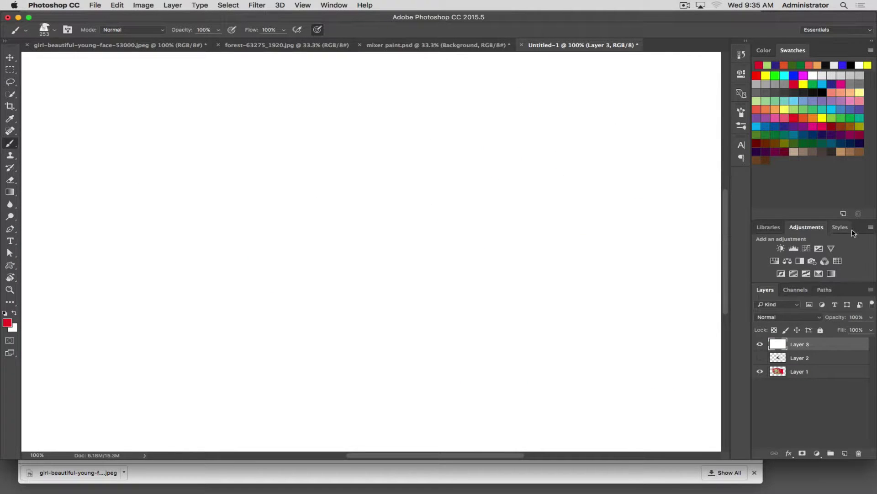
left_click(741, 126)
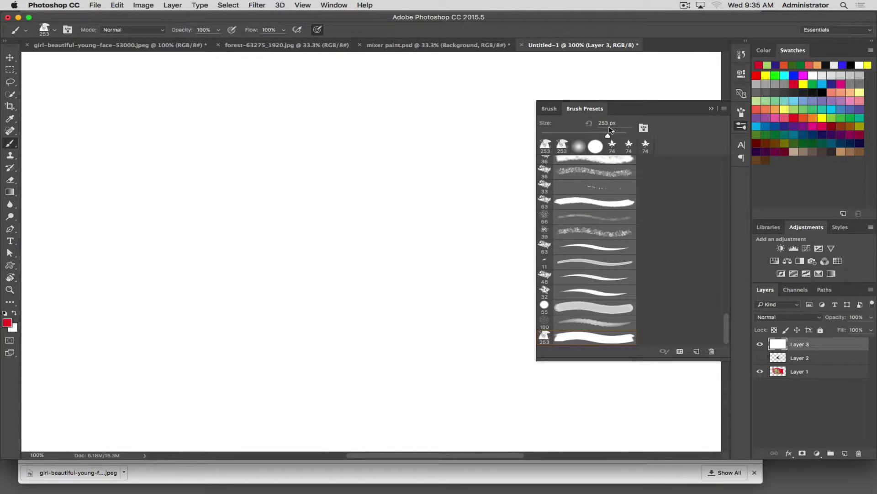
left_click(549, 109)
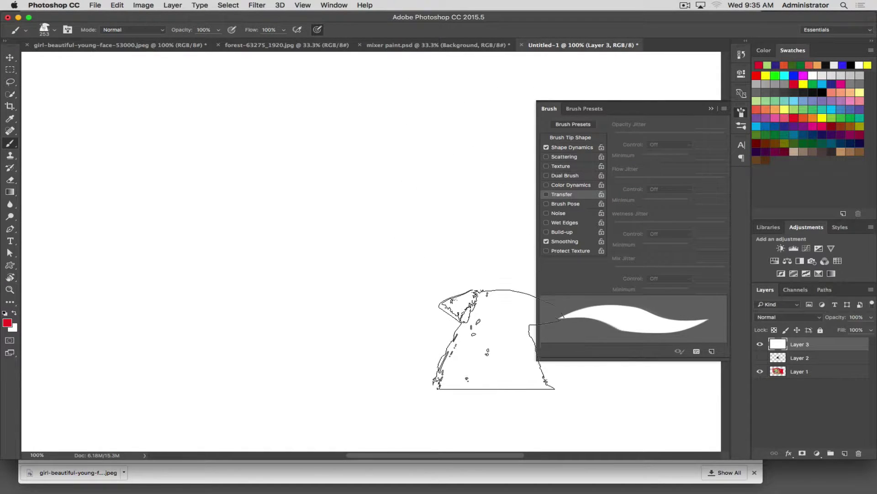
left_click(585, 109)
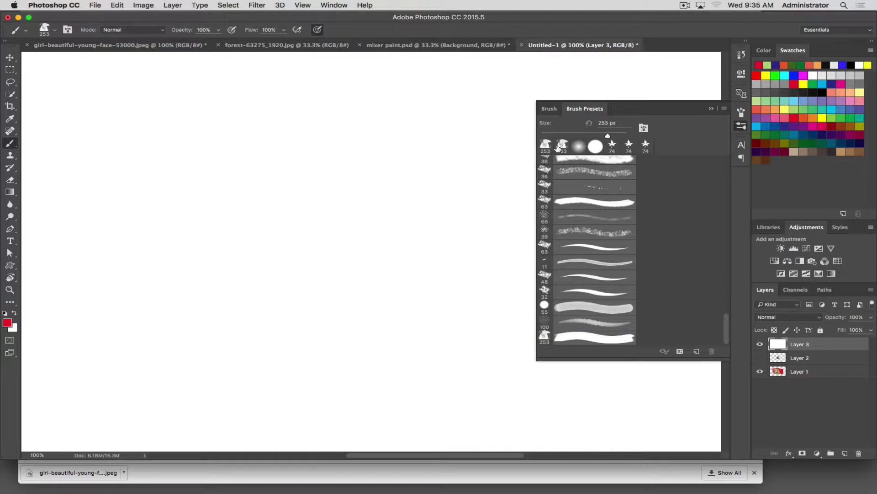
left_click(552, 342)
Enable Scattering for the pirate head brush and set Scatter to 554%.
left_click(549, 110)
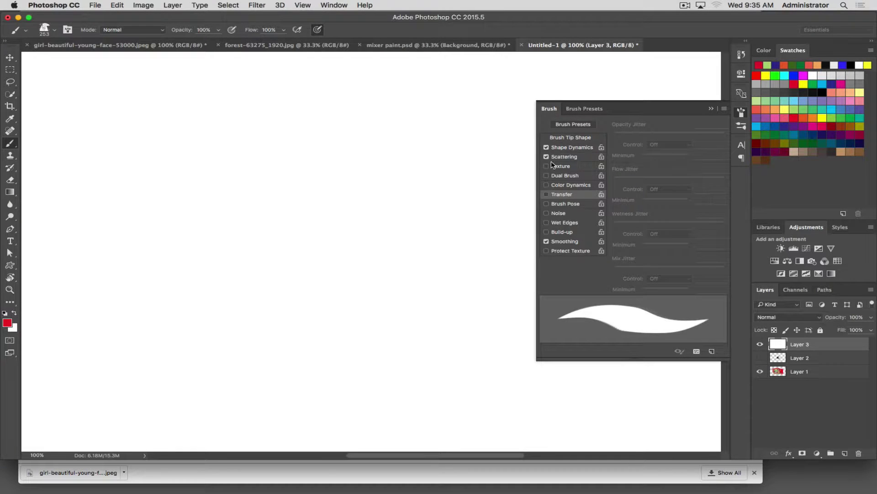
left_click(578, 158)
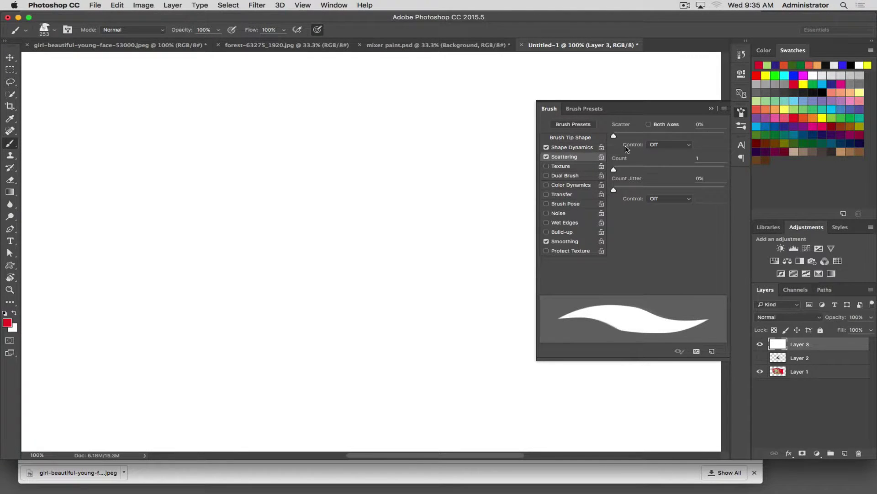
mouse_move(629, 135)
left_mouse_down()
mouse_move(716, 135)
mouse_move(675, 136)
left_mouse_up()
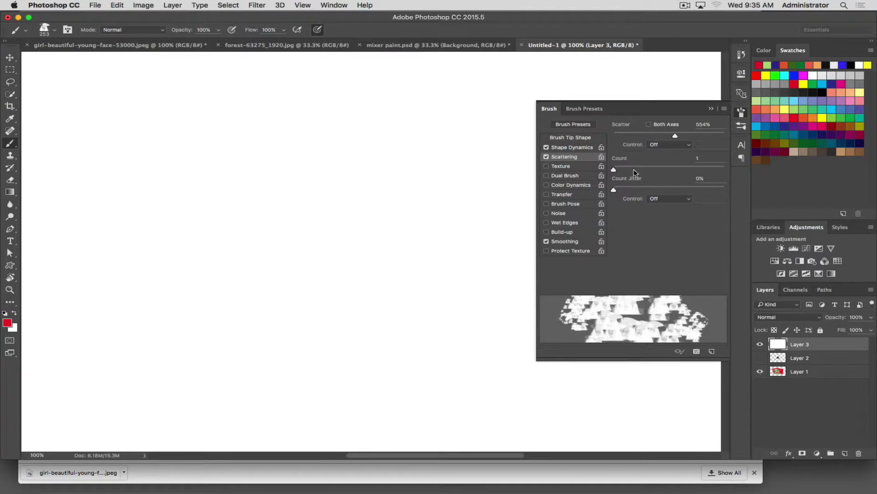
Enable Color Dynamics with a 94% Hue Jitter and paint scattered multicolored heads across Layer 3.
left_click(547, 185)
left_click(568, 185)
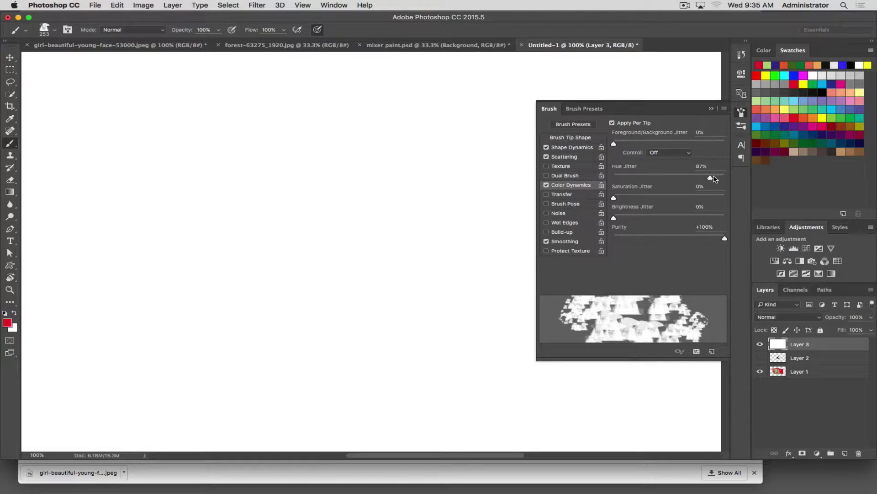
left_click_drag(720, 179, 718, 179)
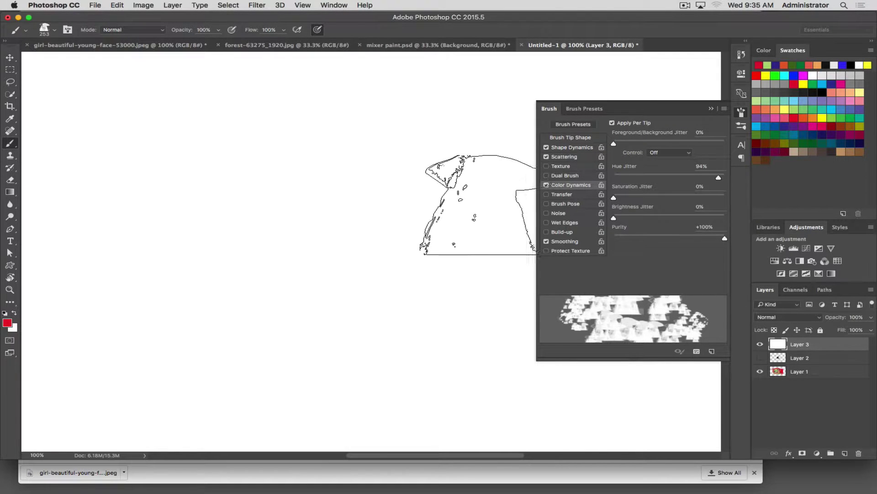
mouse_move(383, 194)
left_mouse_down()
mouse_move(283, 154)
mouse_move(286, 174)
mouse_move(423, 306)
mouse_move(201, 165)
mouse_move(212, 183)
mouse_move(266, 217)
mouse_move(144, 151)
mouse_move(134, 176)
mouse_move(321, 259)
mouse_move(441, 324)
mouse_move(476, 352)
left_mouse_up()
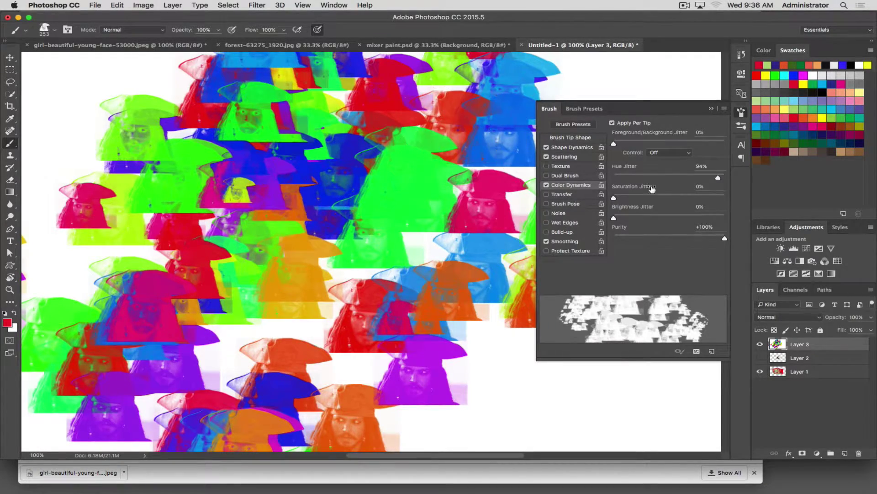
Hide Layer 3 and Layer 1, and select and show Layer 2 with the pirate photo.
left_click(759, 345)
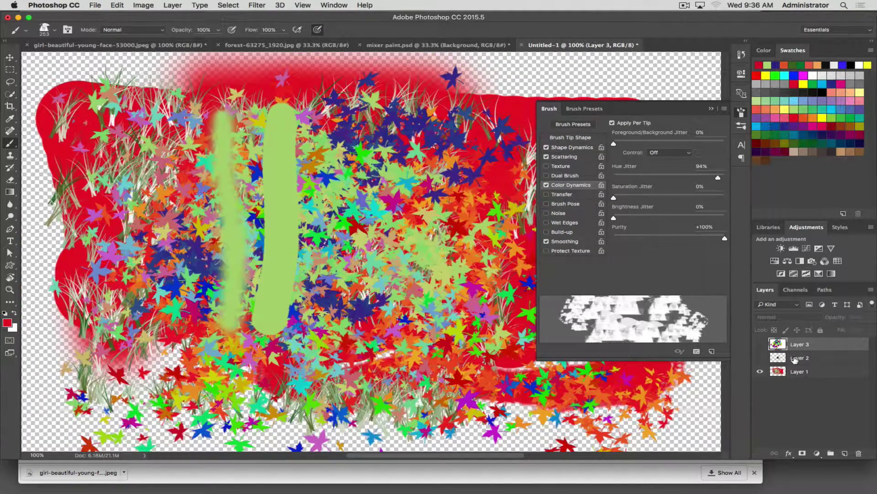
left_click(759, 371)
left_click(793, 359)
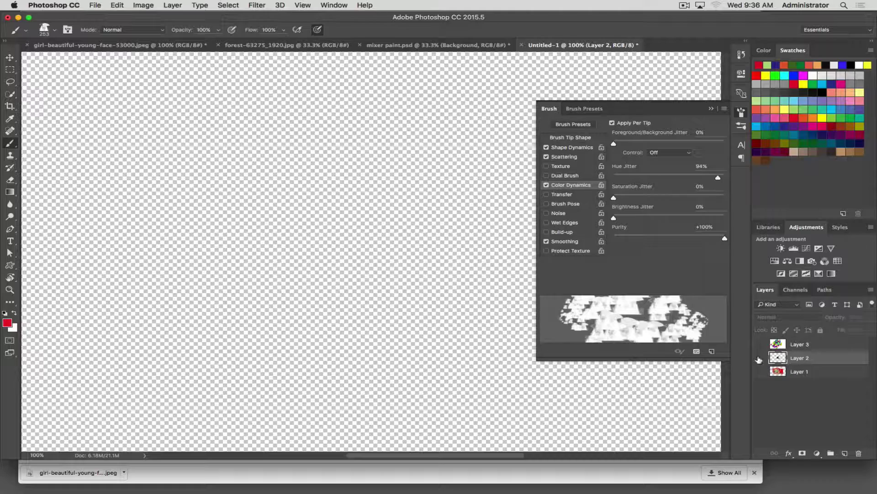
left_click(760, 359)
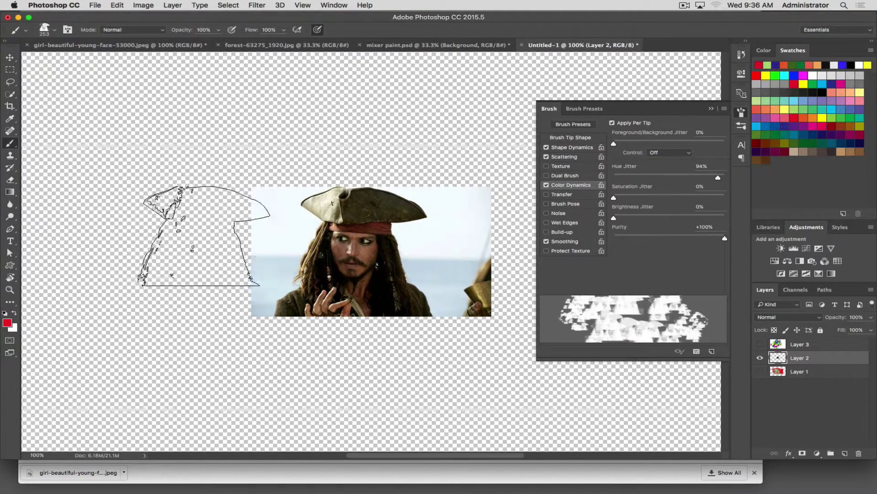
Disable Color Dynamics and Scattering for the brush, and stamp two red heads beside the photo's left edge.
left_click(546, 185)
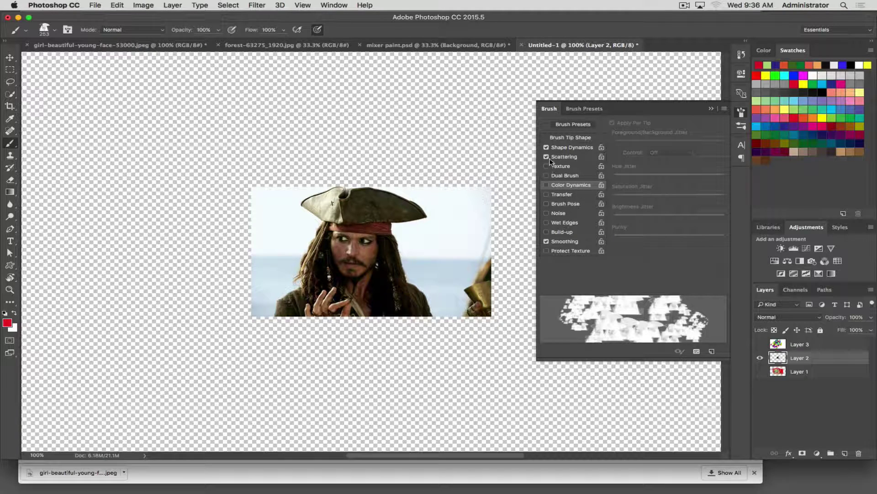
left_click(546, 156)
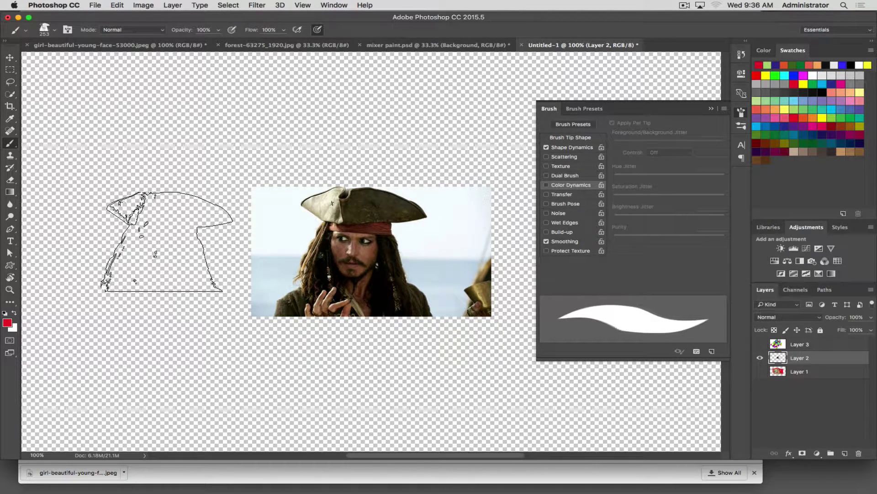
left_click(166, 240)
left_click(175, 156)
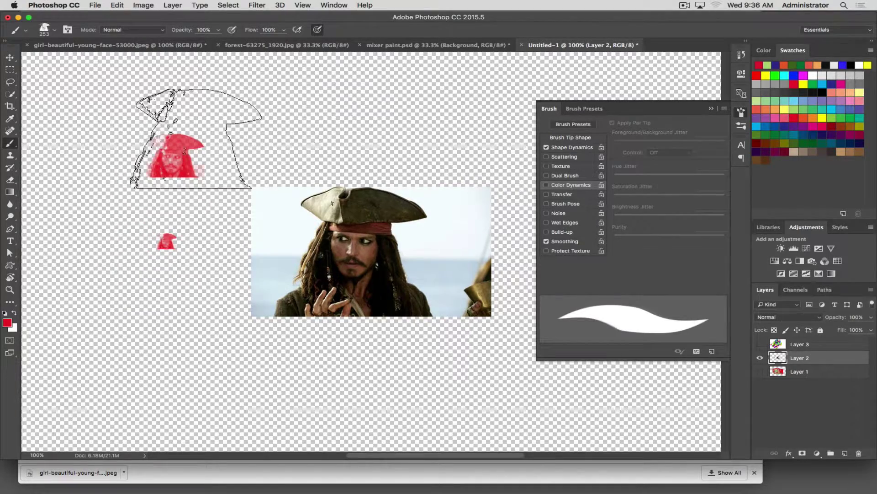
Turn off pressure control of size, and stamp a full-size red head and a black one side by side above the photo.
left_click(317, 29)
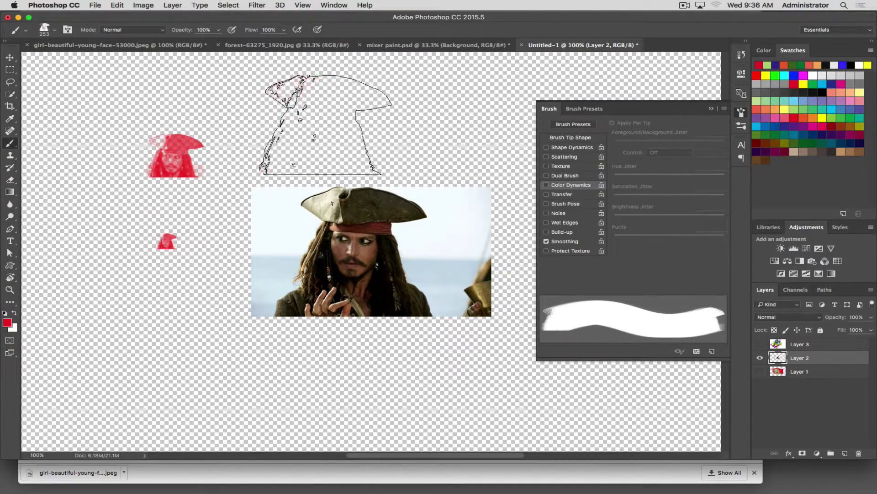
left_click(323, 119)
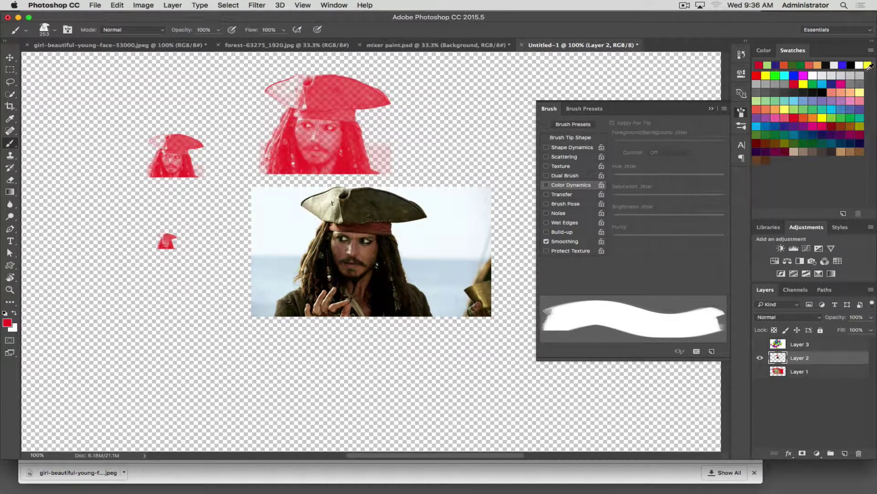
left_click(822, 90)
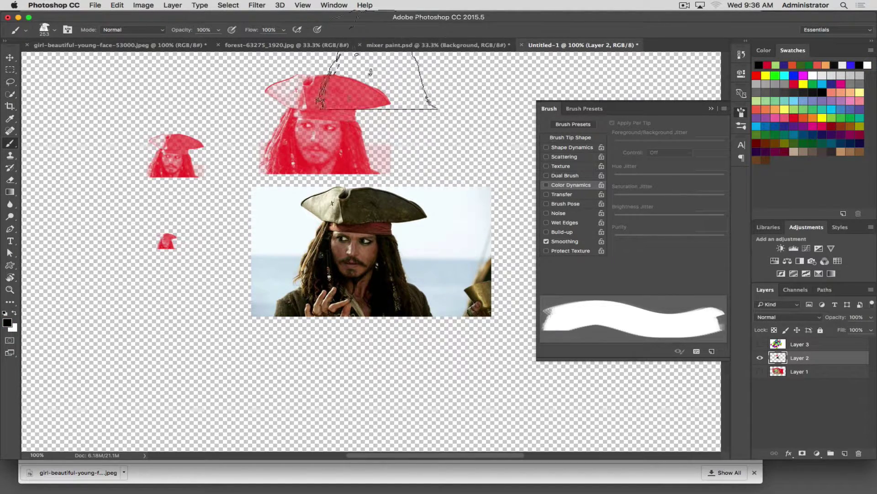
left_click(463, 124)
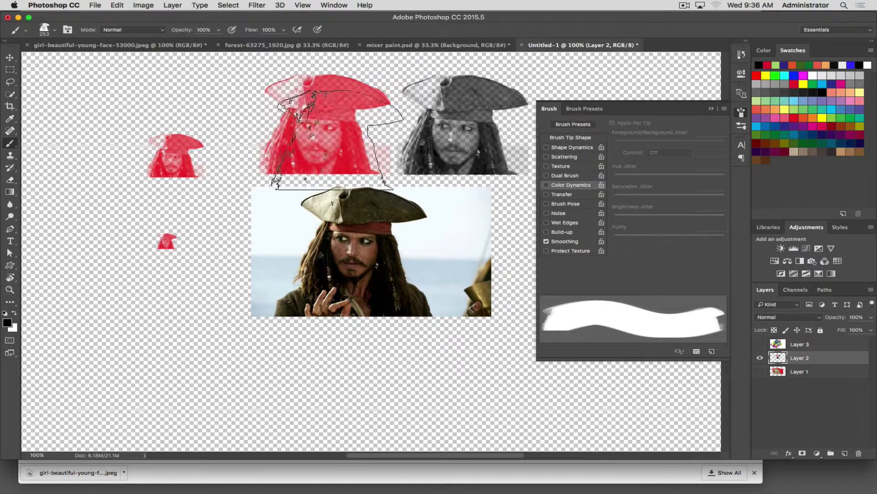
Add a white-filled layer directly above Layer 1 and marquee-select the pirate figure in the photo.
left_click(811, 372)
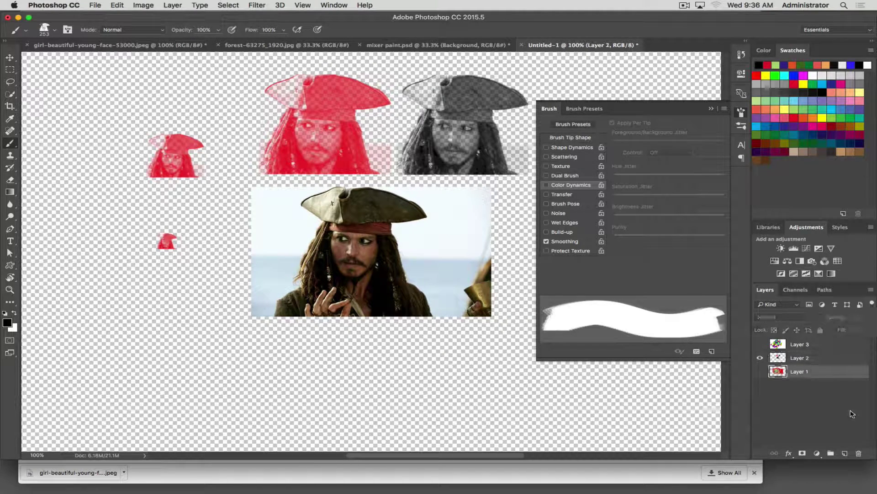
left_click(845, 453)
key("super+BackSpace")
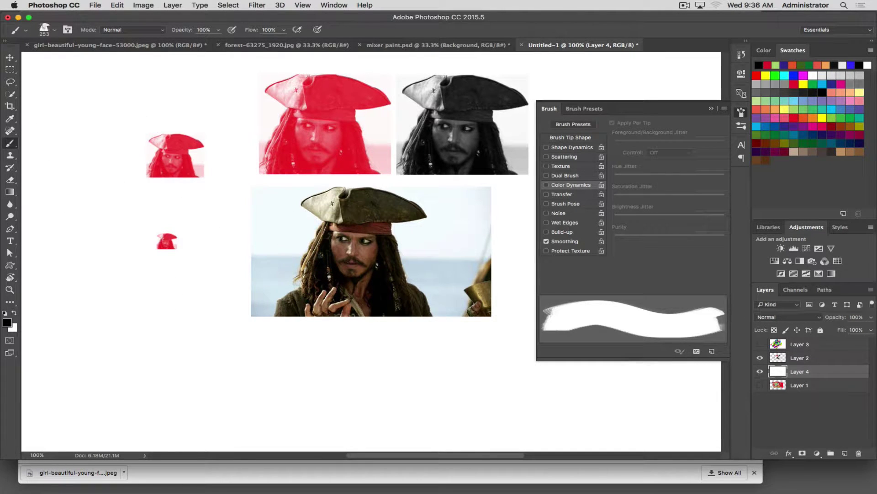
left_click(10, 70)
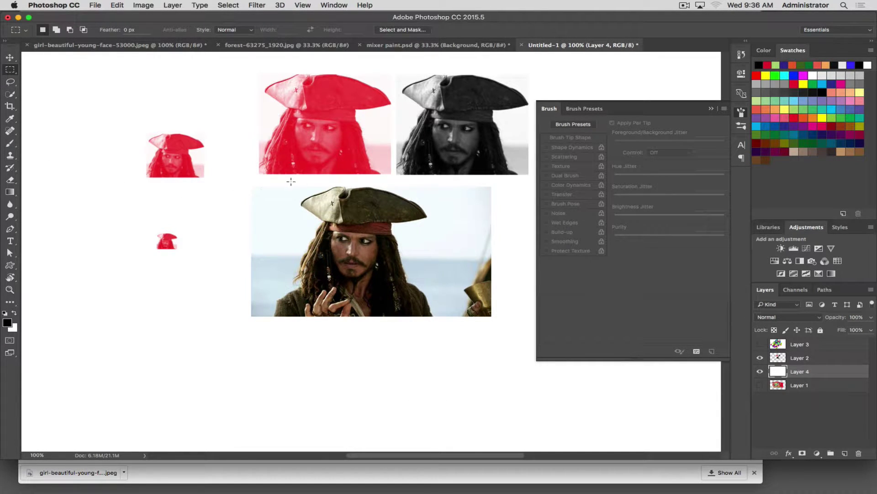
left_click_drag(281, 181, 447, 330)
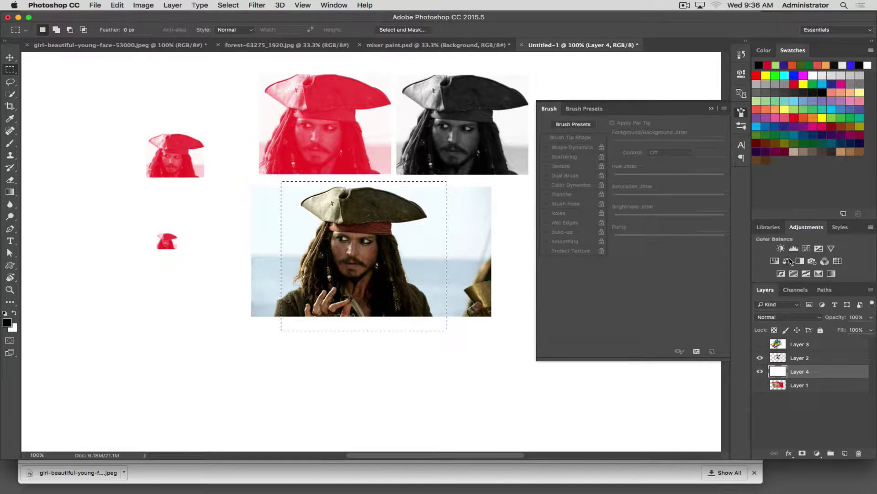
left_click(775, 261)
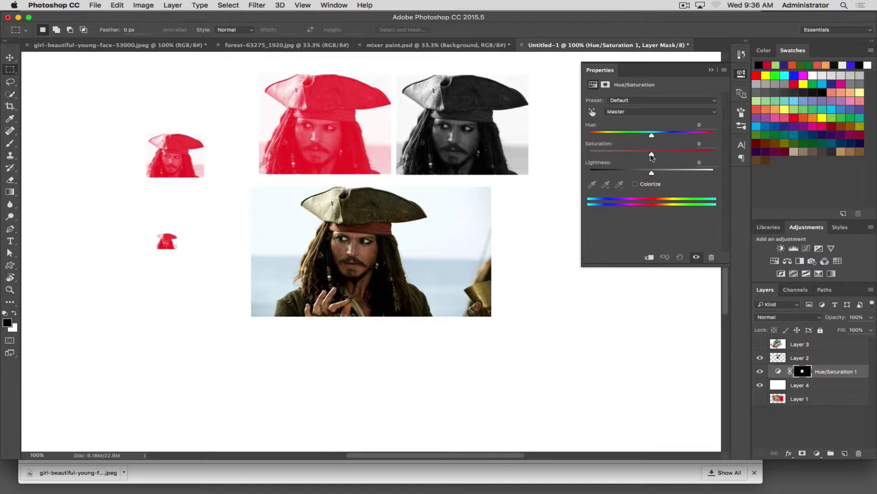
left_click_drag(653, 157, 541, 142)
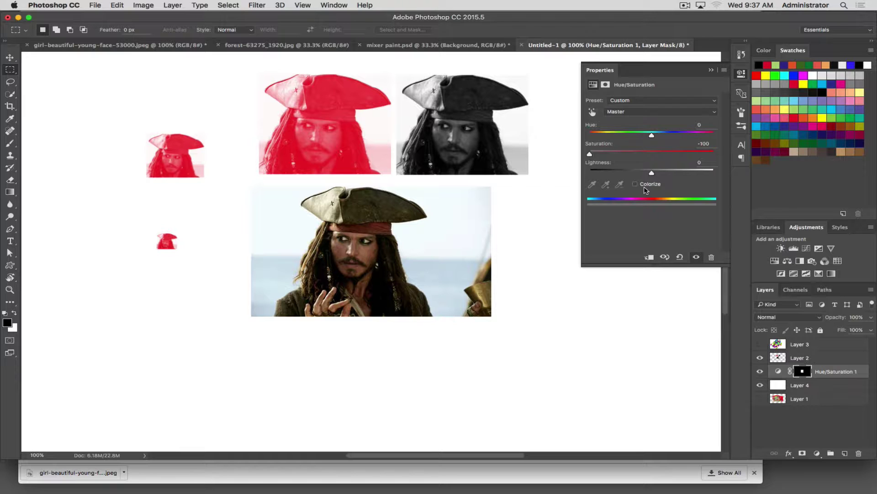
key("super+z")
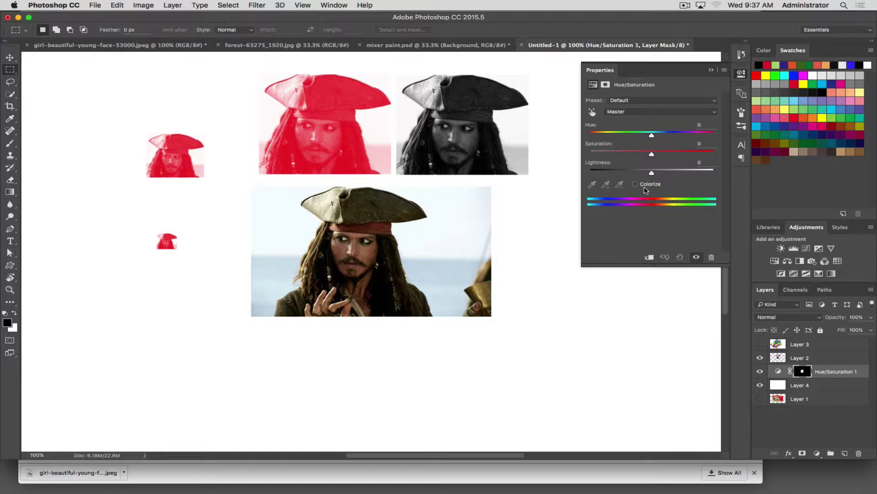
key("super+z")
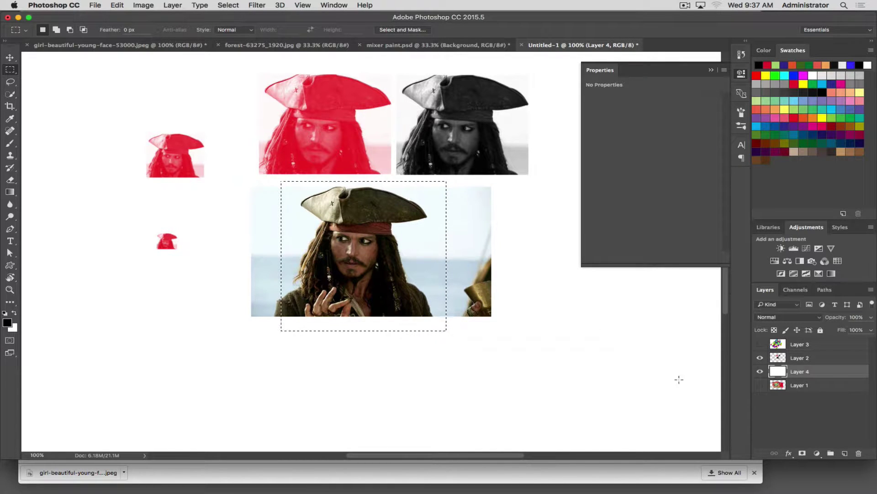
Add a Hue/Saturation adjustment above Layer 2 for the selected area and set its Saturation to -100.
left_click(812, 358)
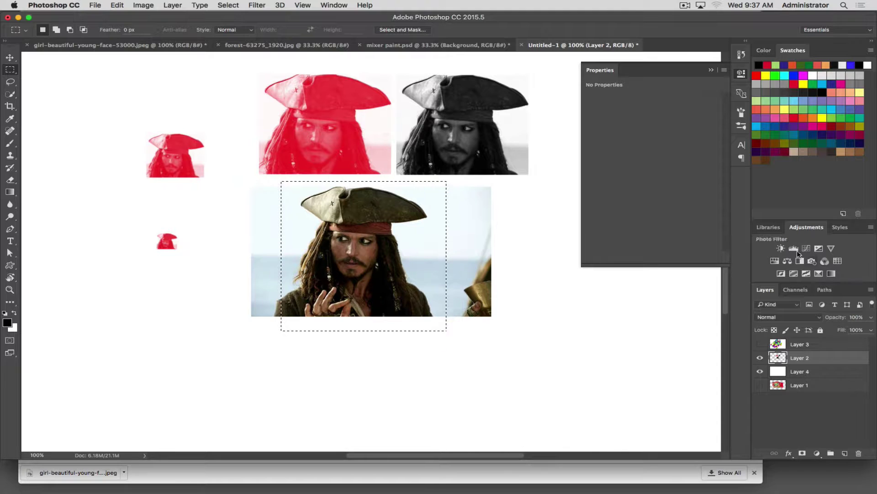
left_click(788, 260)
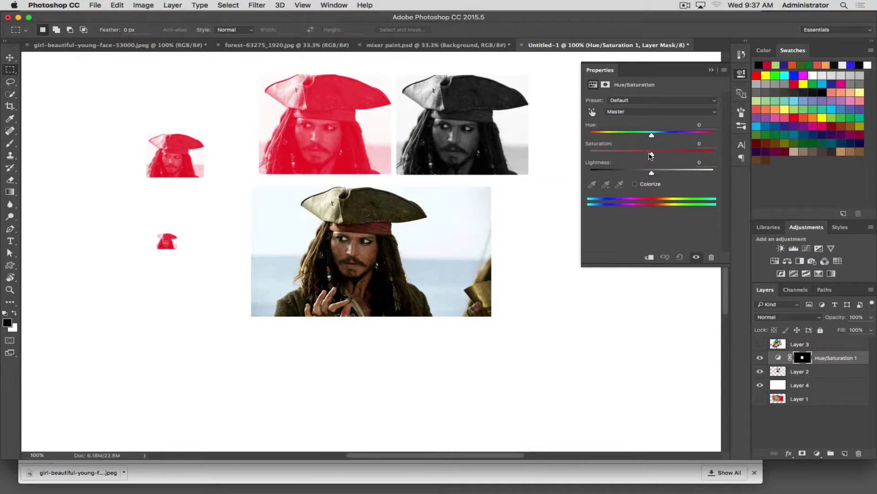
left_click_drag(652, 154, 574, 149)
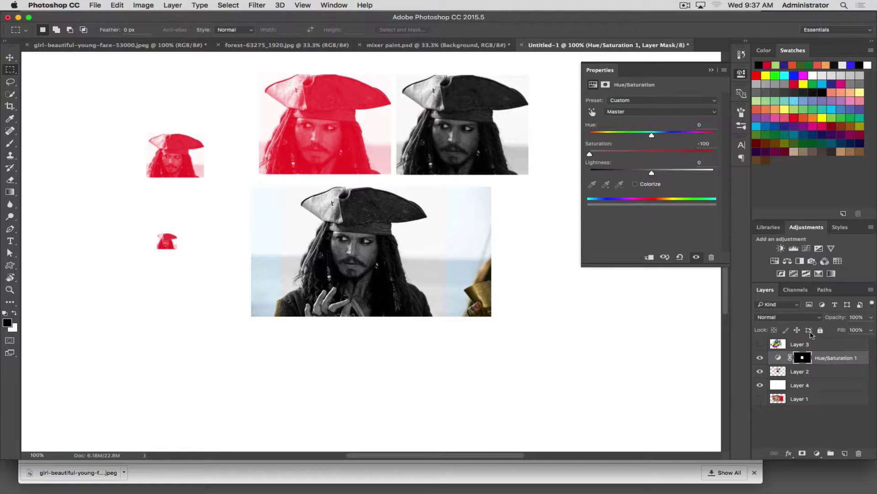
Add a new layer above the adjustment and stamp two magenta pirate heads over the photo.
left_click(845, 453)
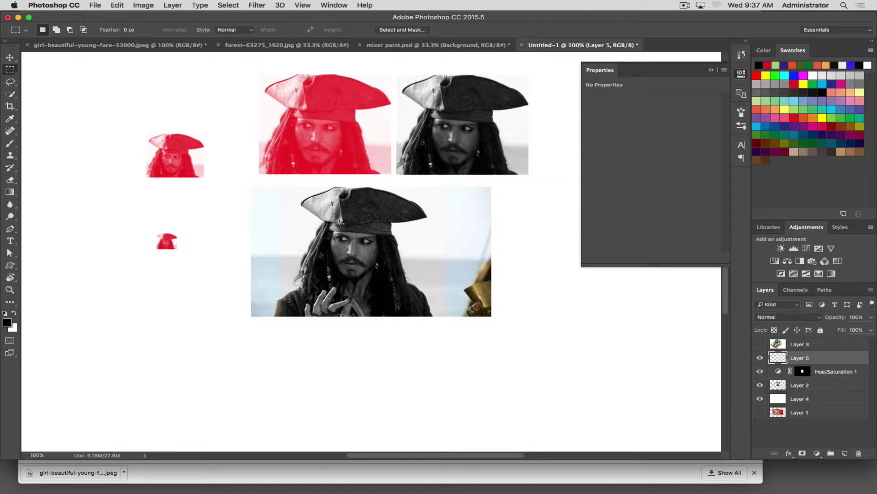
left_click(814, 125)
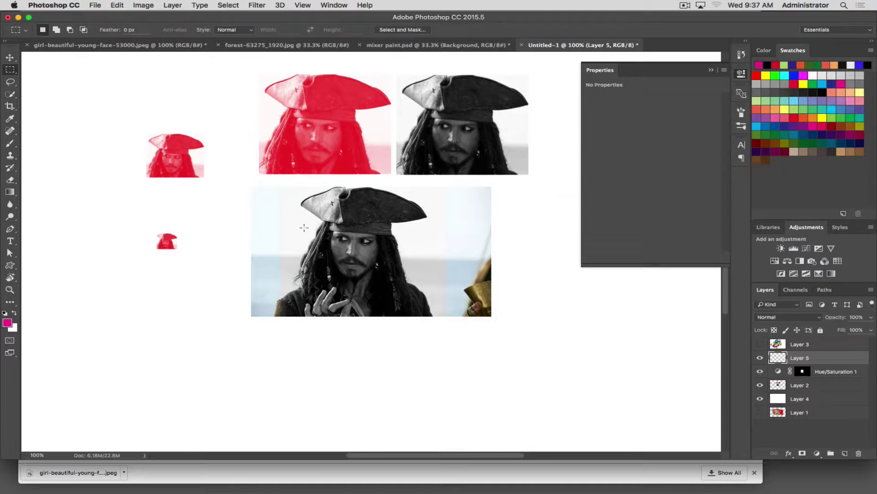
left_click(10, 143)
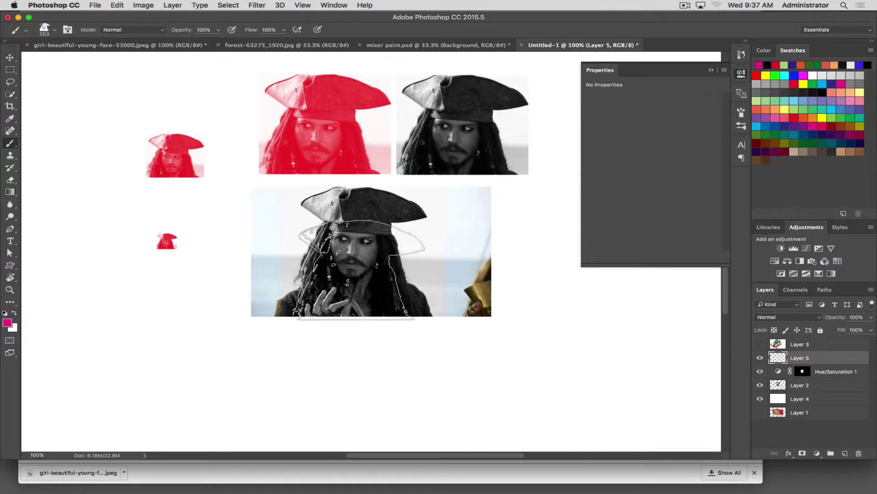
left_click(330, 250)
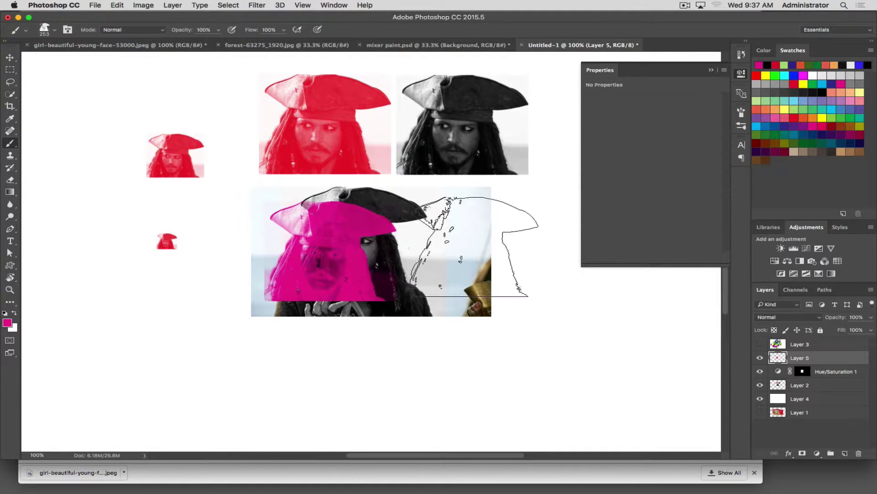
left_click(437, 243)
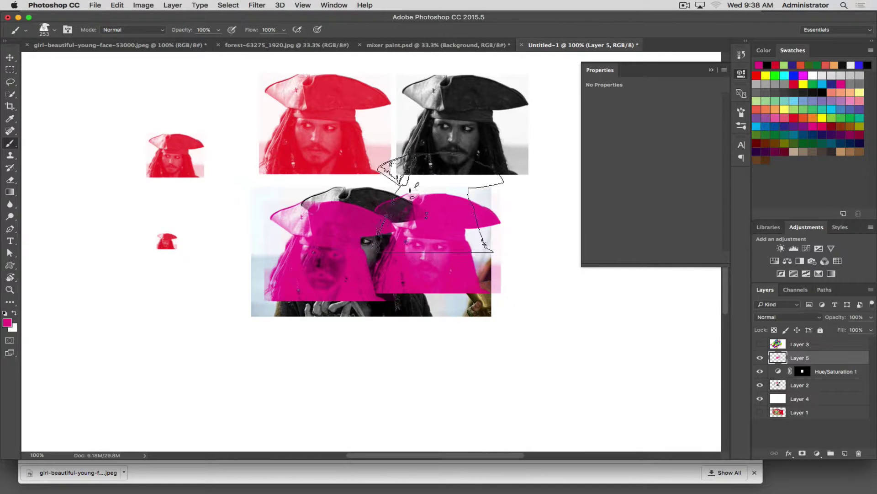
Hide Layer 5, the Hue/Saturation adjustment and Layer 2, and add an empty layer above Layer 5.
key("v")
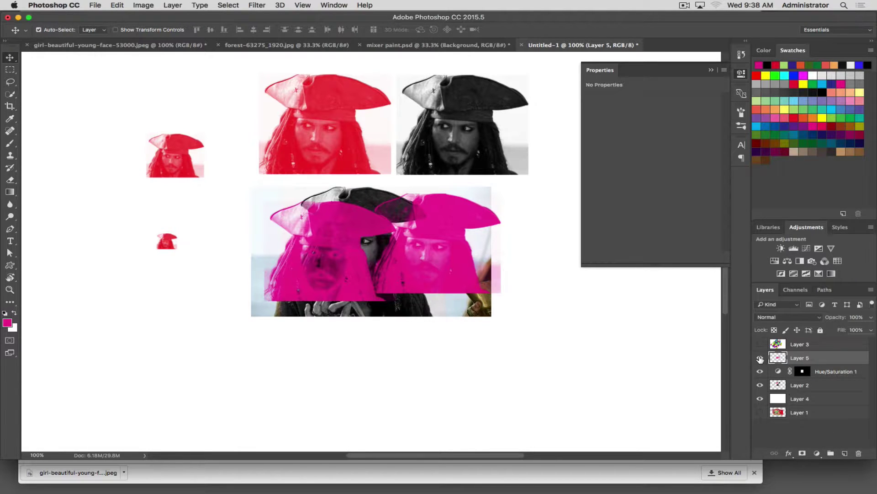
left_click_drag(760, 358, 760, 385)
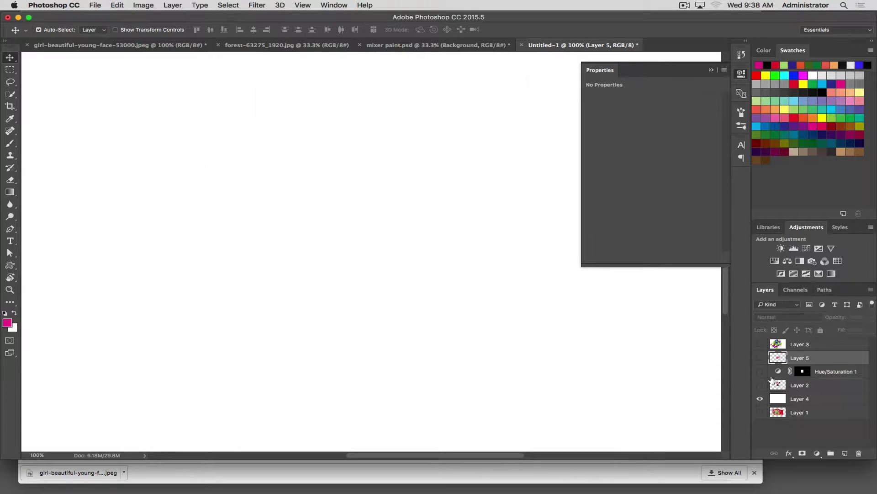
left_click(845, 452)
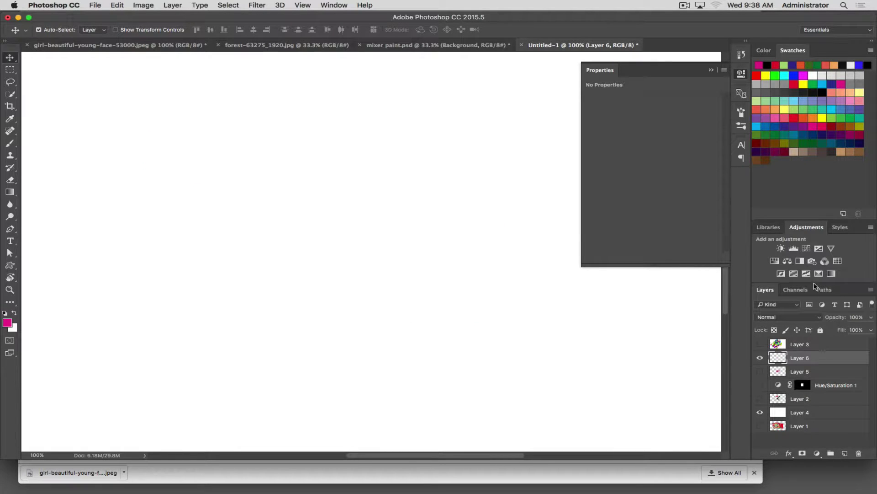
Set the foreground color to black and choose a hard round brush tip with 100% hardness.
left_click(805, 120)
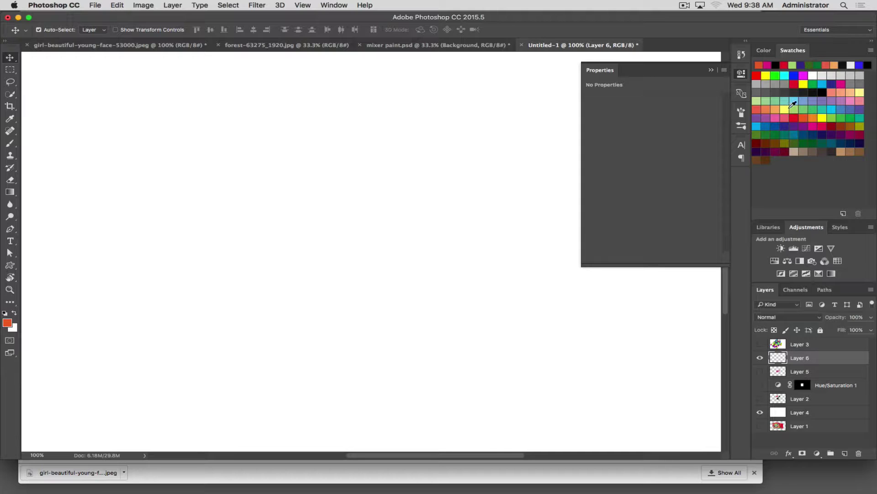
left_click(821, 93)
left_click(11, 143)
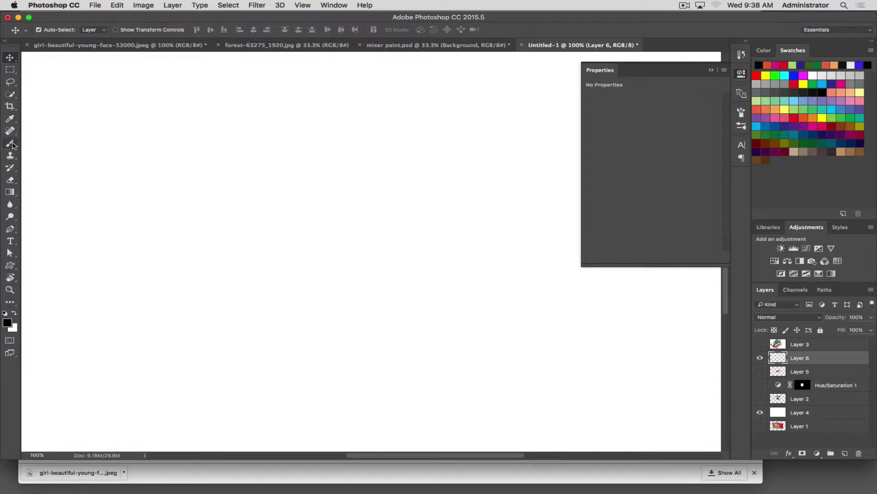
left_click(54, 30)
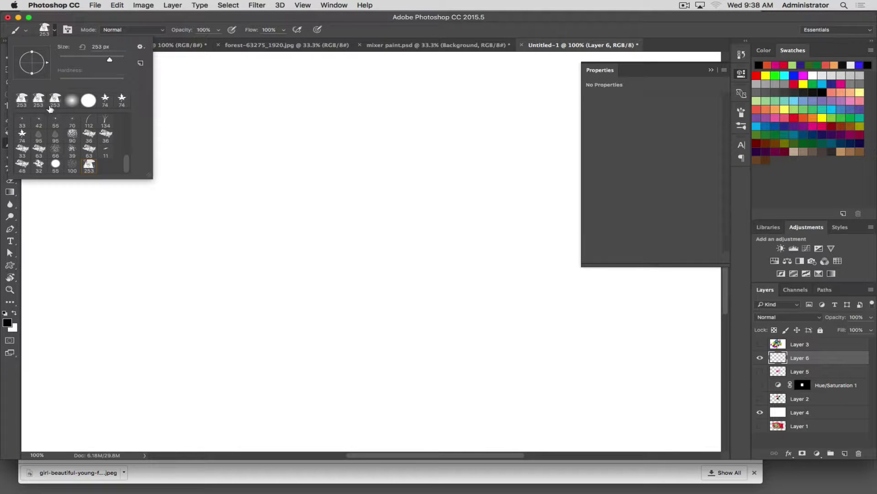
scroll(68, 119, "up", 1)
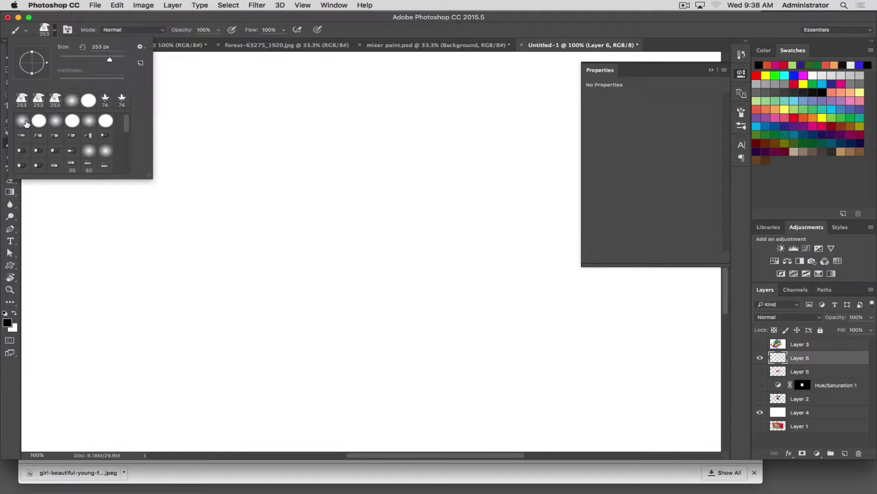
left_click(39, 120)
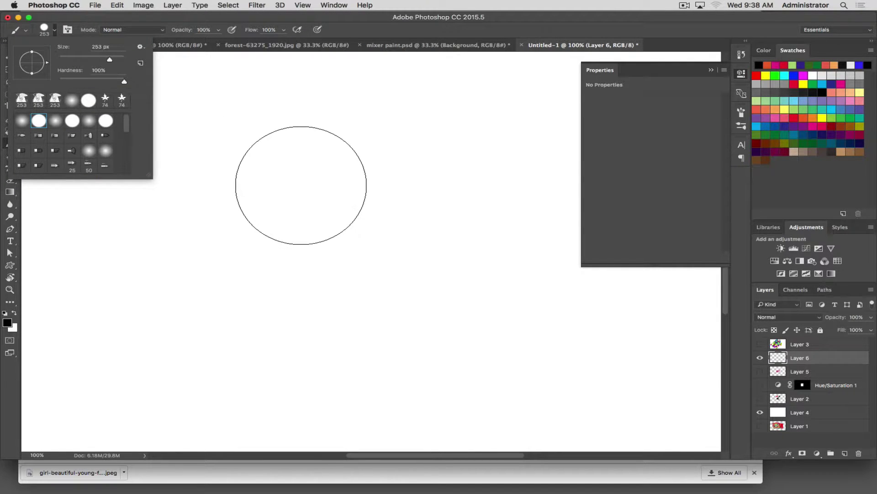
Stamp one large black test dot, reduce the brush size to 70 px, and undo the dot.
left_click(298, 181)
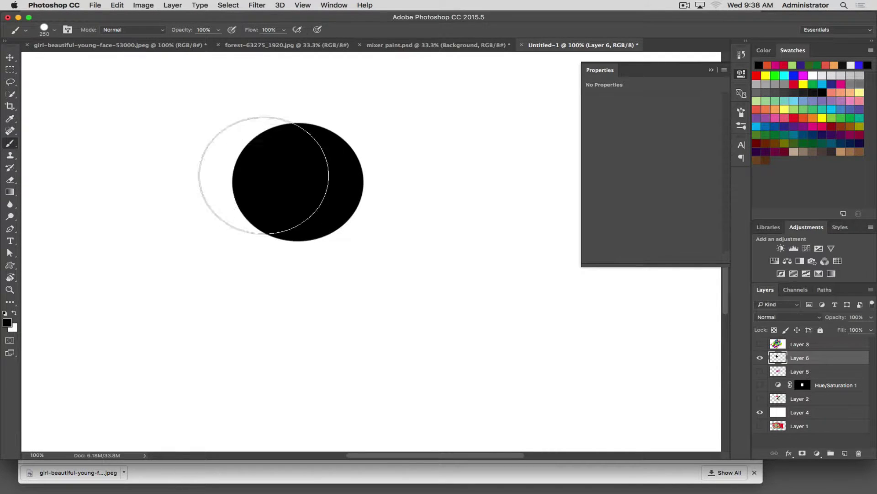
key("bracketleft")
key("bracketleft")
key("bracketleft")
key("bracketleft")
key("bracketleft")
key("bracketleft")
key("bracketleft")
key("bracketleft")
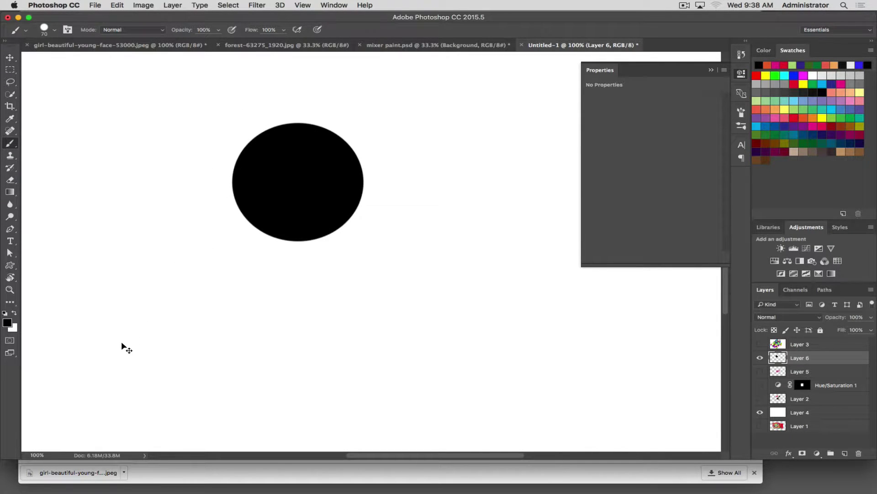
key("ctrl+z")
Paint a thick black square frame with two round eyes inside, and add a straight mouth with a 40 px brush.
mouse_move(360, 174)
left_mouse_down()
mouse_move(287, 175)
mouse_move(300, 270)
mouse_move(416, 275)
mouse_move(417, 188)
mouse_move(376, 169)
mouse_move(330, 180)
left_mouse_up()
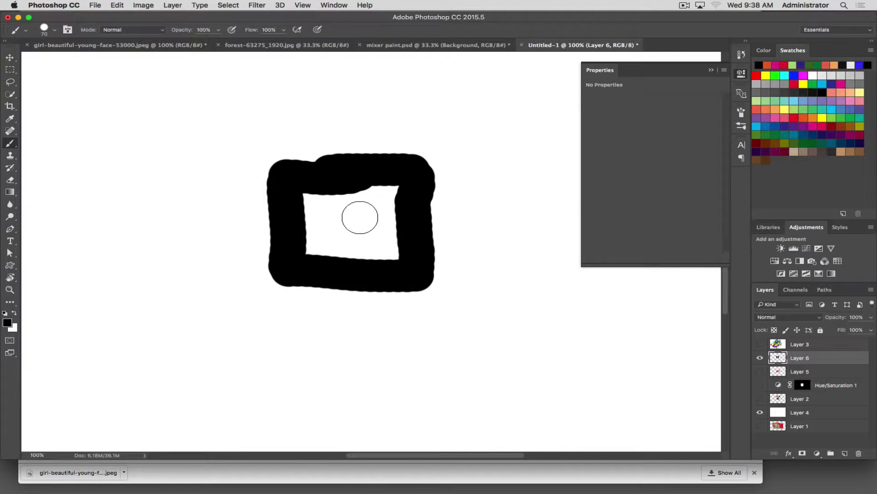
left_click(371, 211)
left_click(333, 213)
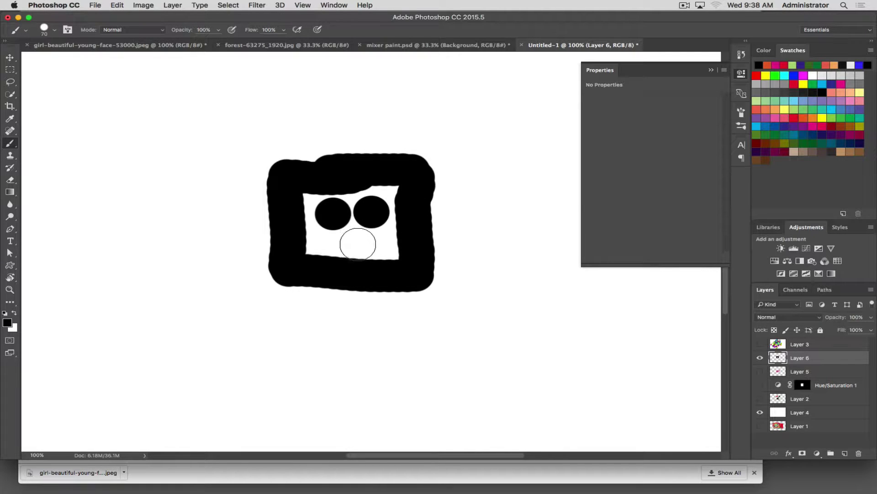
key("bracketleft")
key("bracketleft")
key("bracketleft")
left_click_drag(365, 242, 338, 244)
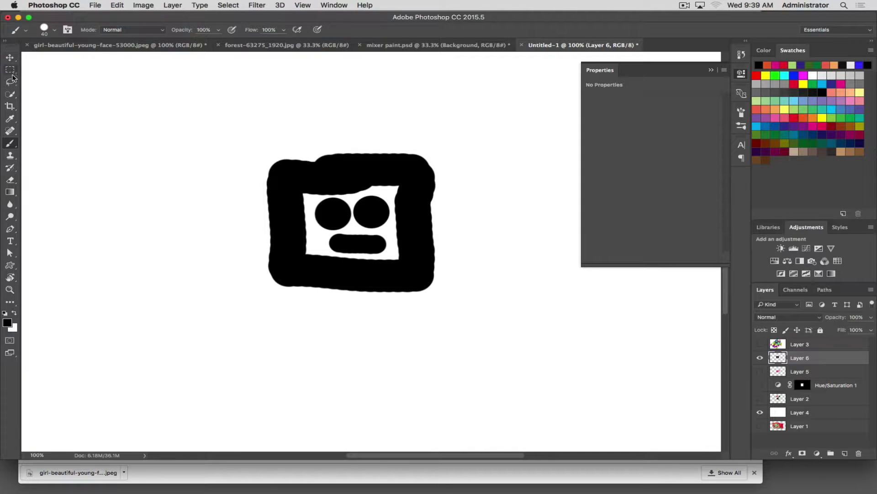
Marquee-select the painted face, start defining it as a brush preset, and cancel and clear the selection.
left_click(10, 70)
mouse_move(255, 139)
left_mouse_down()
mouse_move(381, 266)
mouse_move(459, 307)
mouse_move(448, 310)
left_mouse_up()
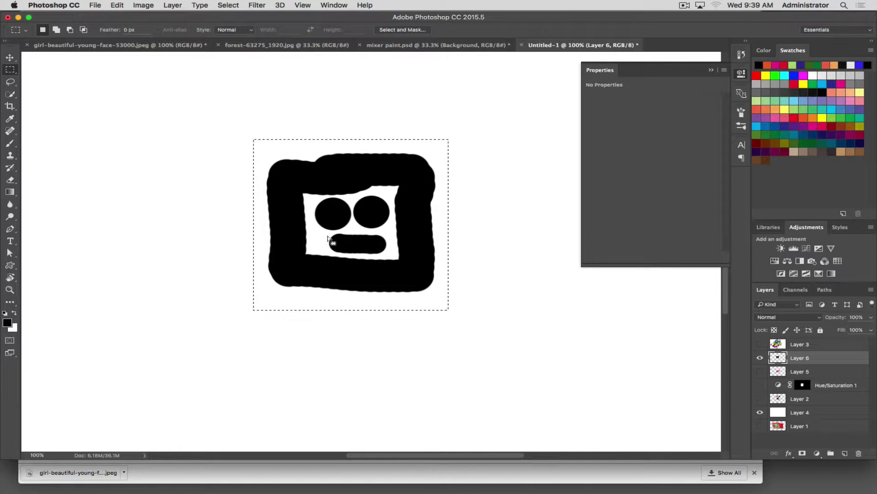
left_click(117, 5)
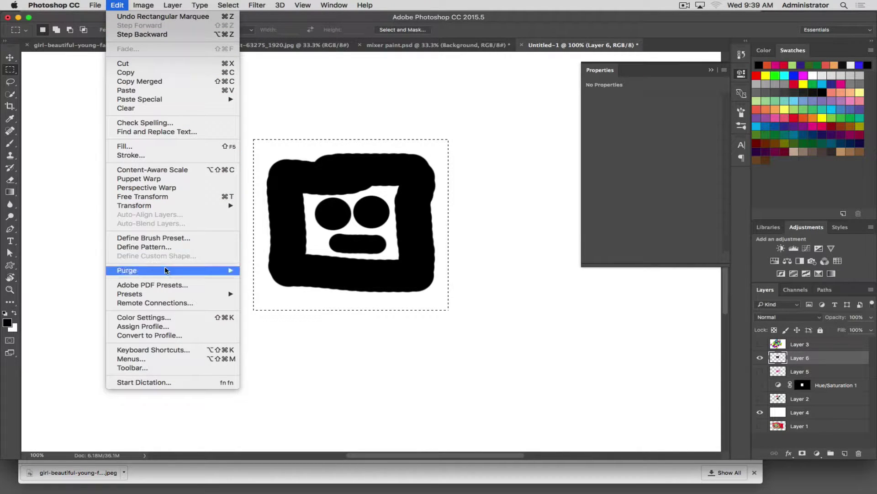
left_click(164, 237)
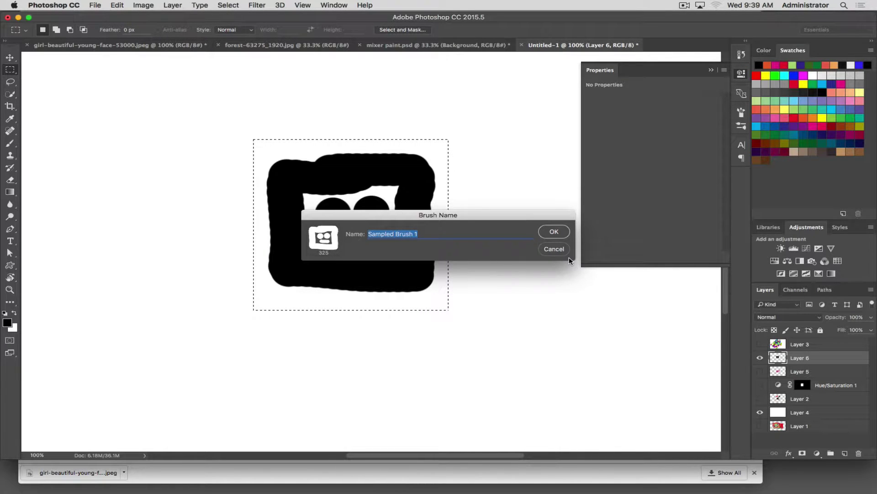
left_click(554, 248)
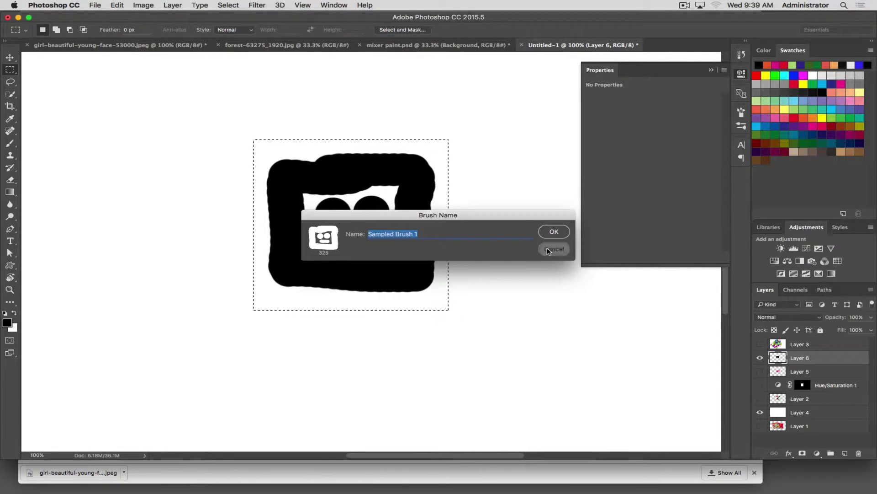
left_click(191, 170)
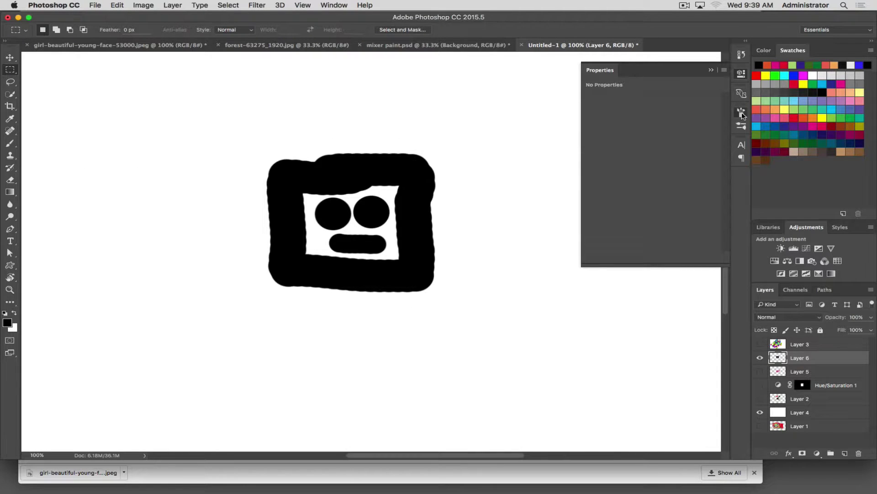
Activate the Brush tool and enable Scattering for its tip with Scatter set to 399%.
left_click(741, 112)
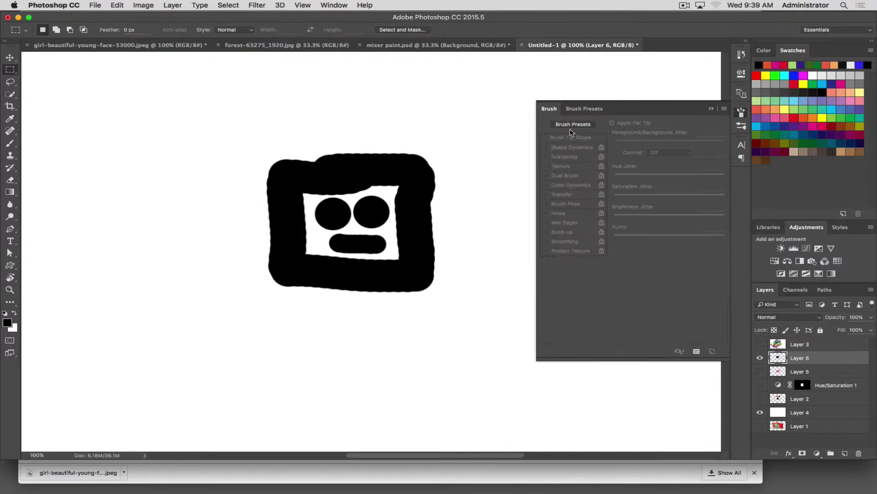
left_click(584, 110)
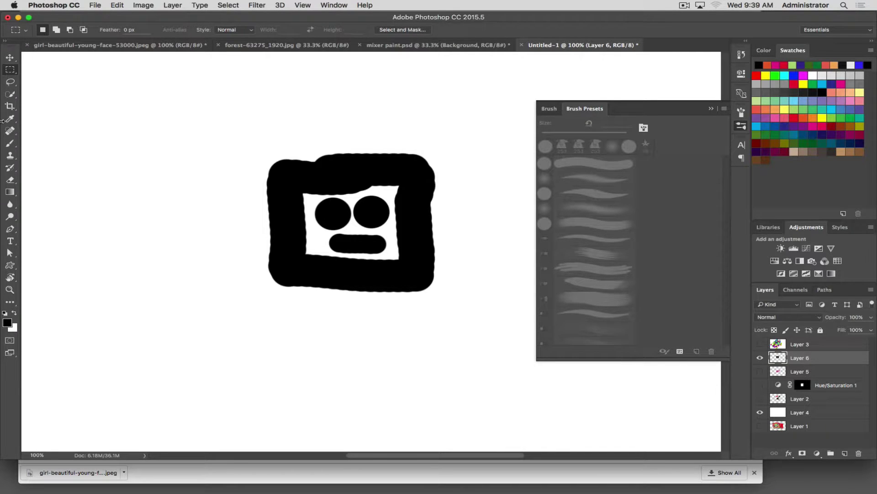
left_click(10, 143)
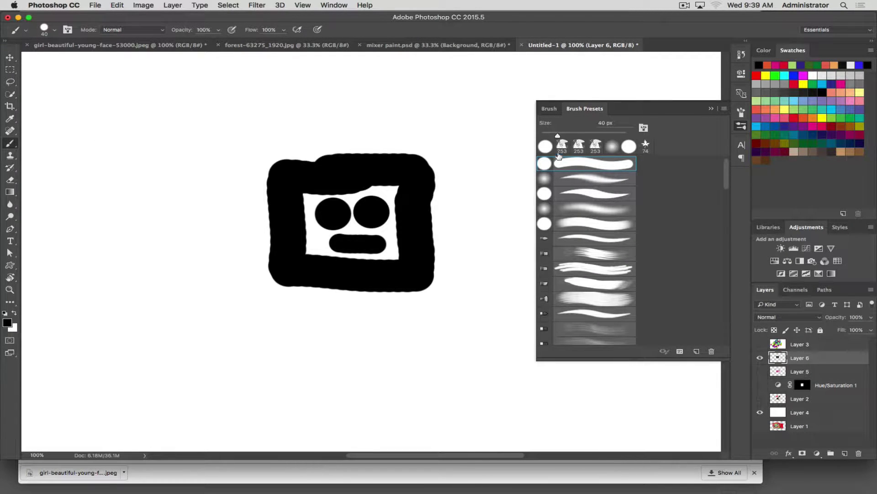
left_click(551, 110)
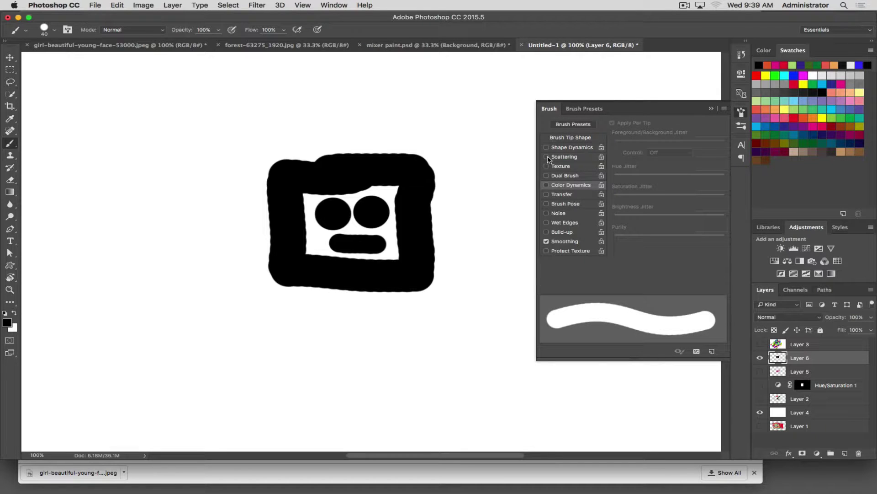
left_click(566, 157)
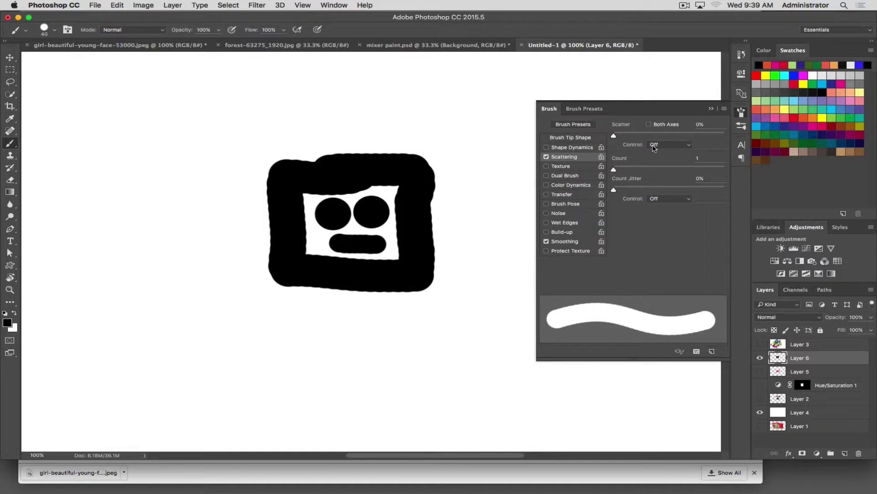
left_click_drag(613, 136, 659, 135)
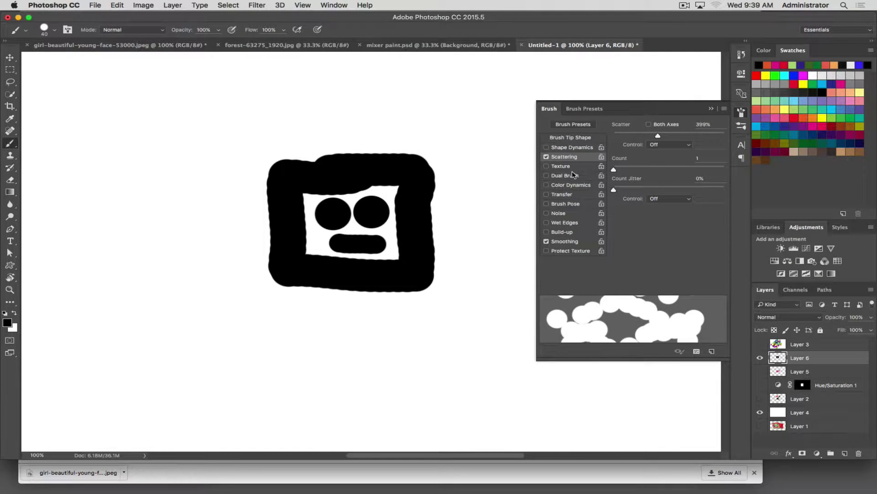
Enable Shape Dynamics for the brush with 46% Angle Jitter and 94% Size Jitter.
left_click(573, 148)
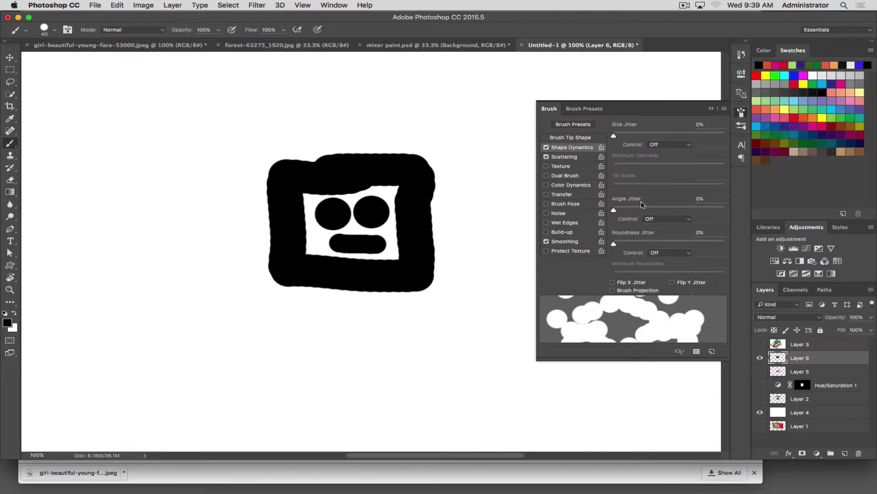
left_click_drag(653, 210, 665, 210)
left_click_drag(614, 135, 718, 133)
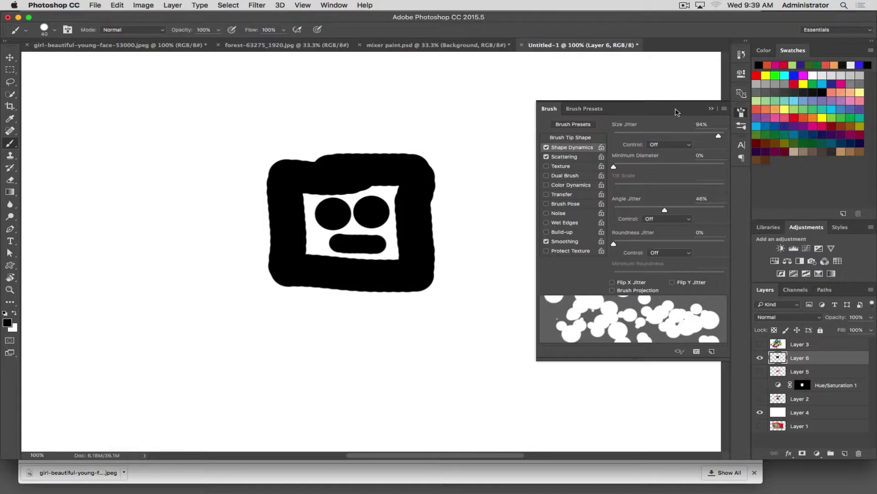
Save the brush as a new preset with its size captured and paint a scattered U-shaped stroke around the face.
left_click(724, 111)
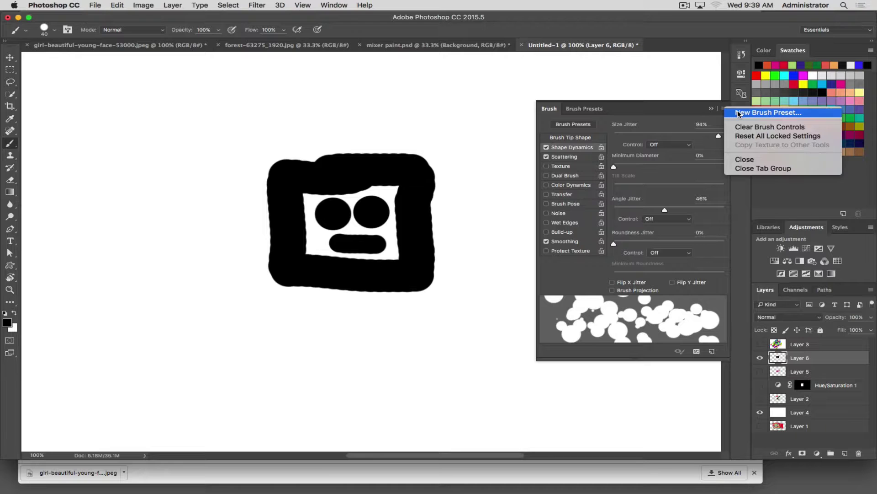
left_click(739, 113)
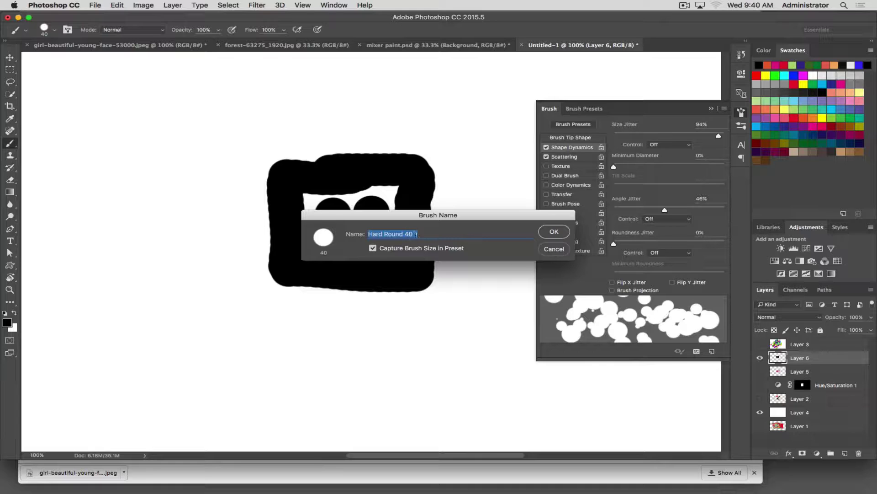
left_click(418, 234)
key("Return")
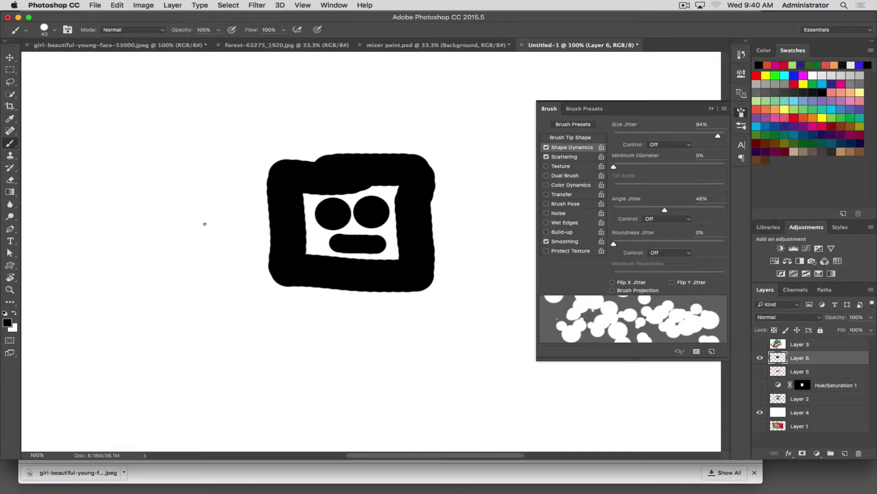
mouse_move(152, 124)
left_mouse_down()
mouse_move(162, 162)
mouse_move(189, 183)
mouse_move(152, 227)
mouse_move(139, 293)
mouse_move(181, 346)
mouse_move(249, 369)
mouse_move(355, 351)
mouse_move(419, 360)
mouse_move(435, 372)
mouse_move(494, 225)
mouse_move(474, 185)
left_mouse_up()
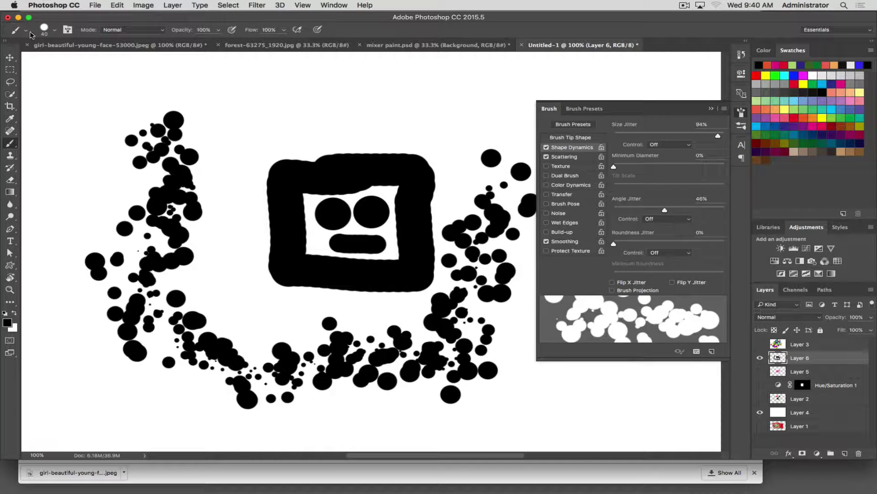
Switch to a plain hard round preset and paint a short vertical stroke just above and left of the face.
left_click(55, 30)
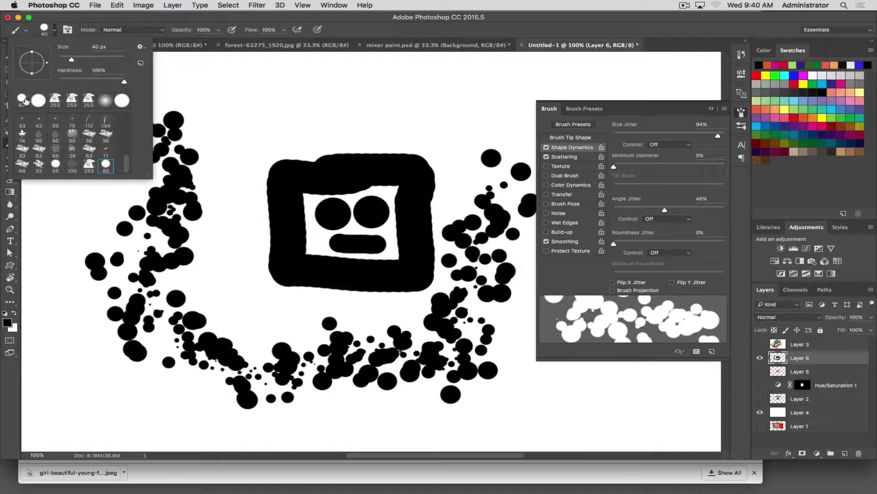
left_click_drag(128, 167, 120, 90)
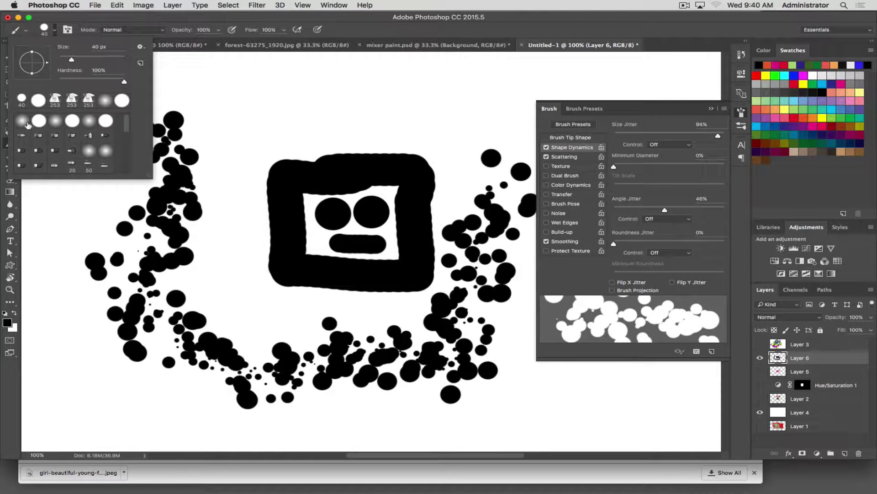
left_click(39, 121)
left_click(247, 87)
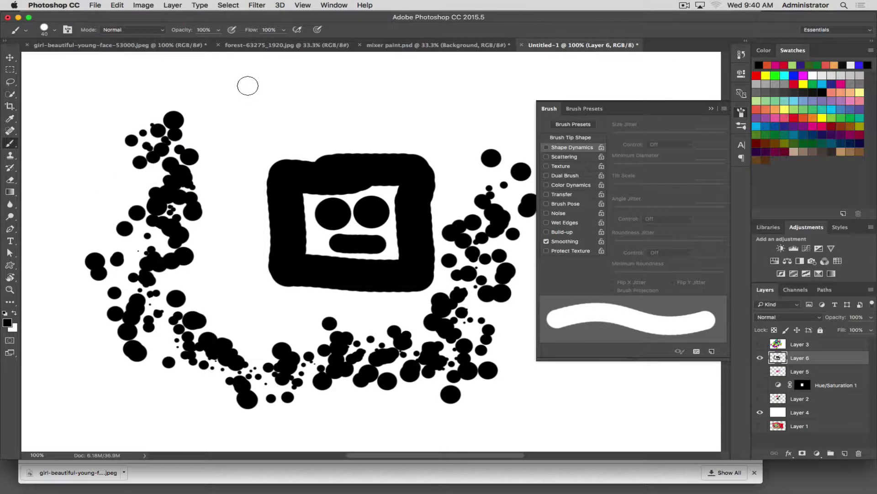
left_click_drag(247, 78, 238, 194)
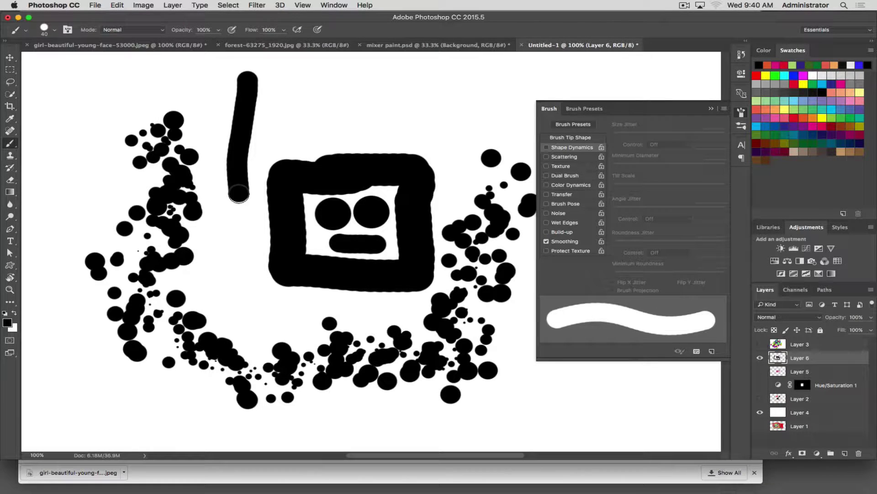
Reselect the saved 40 px scatter preset and paint a horizontal scattered stroke above the face.
left_click(54, 30)
left_click_drag(130, 142, 127, 201)
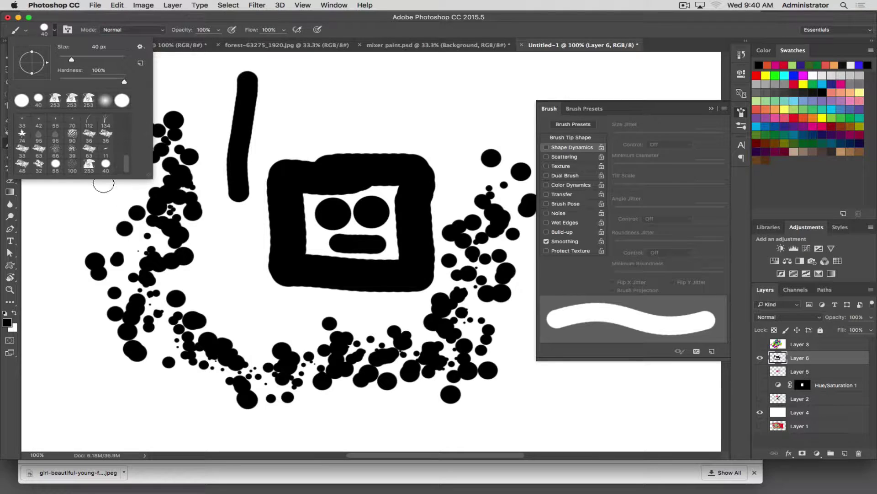
left_click(106, 166)
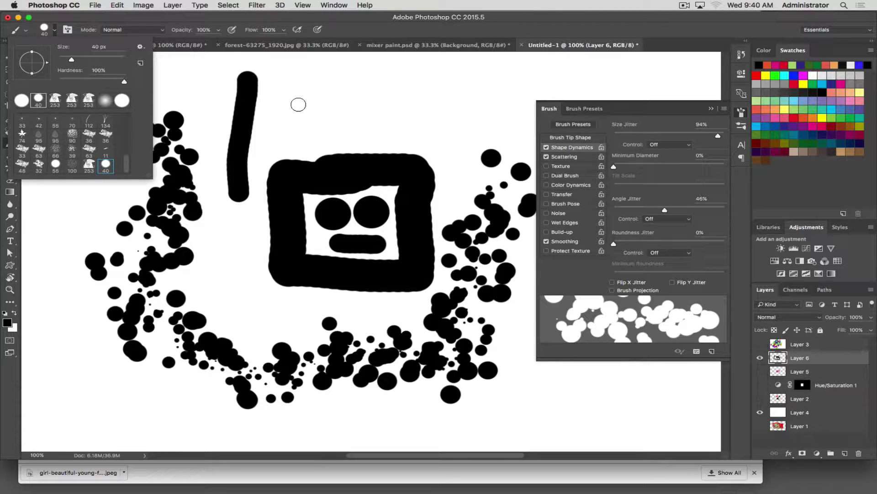
left_click(298, 102)
left_click_drag(298, 102, 497, 101)
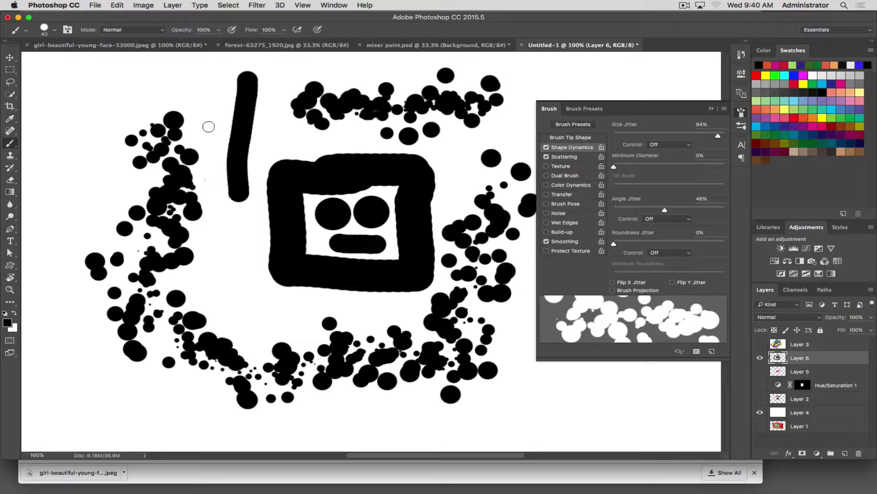
left_click(724, 112)
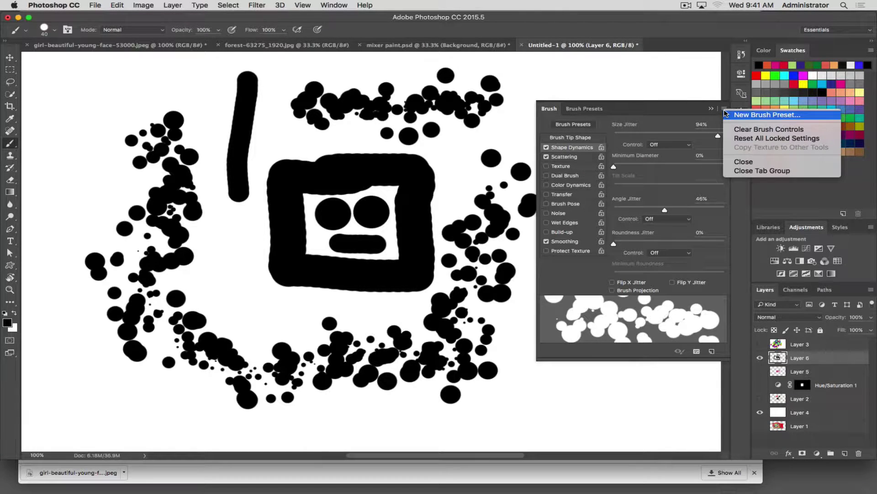
left_click(703, 112)
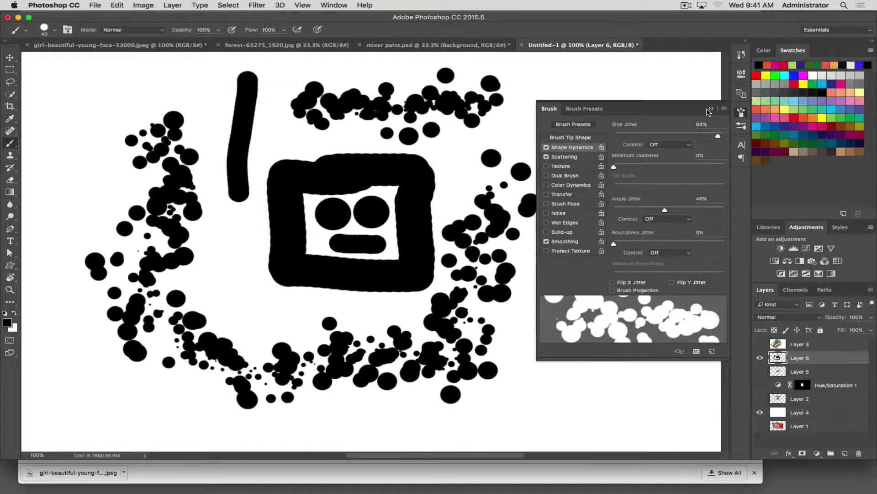
left_click(712, 108)
left_click(741, 112)
left_click(741, 112)
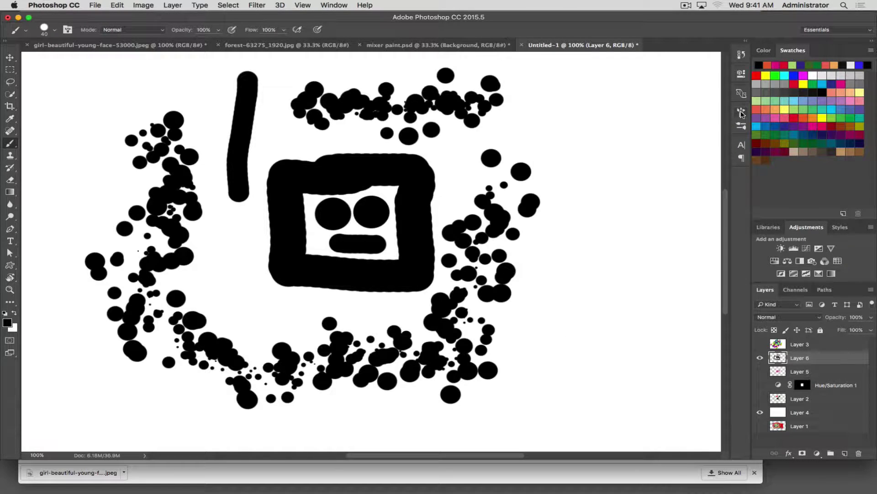
left_click(741, 126)
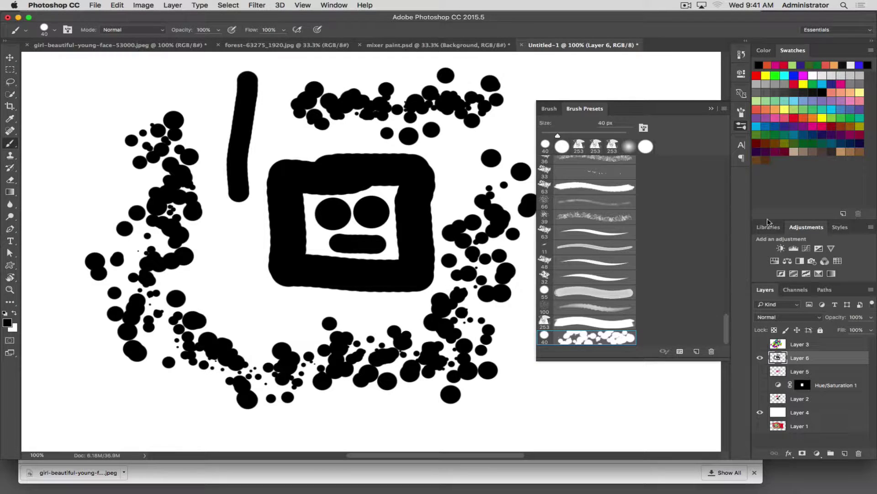
left_click(548, 109)
left_click(724, 109)
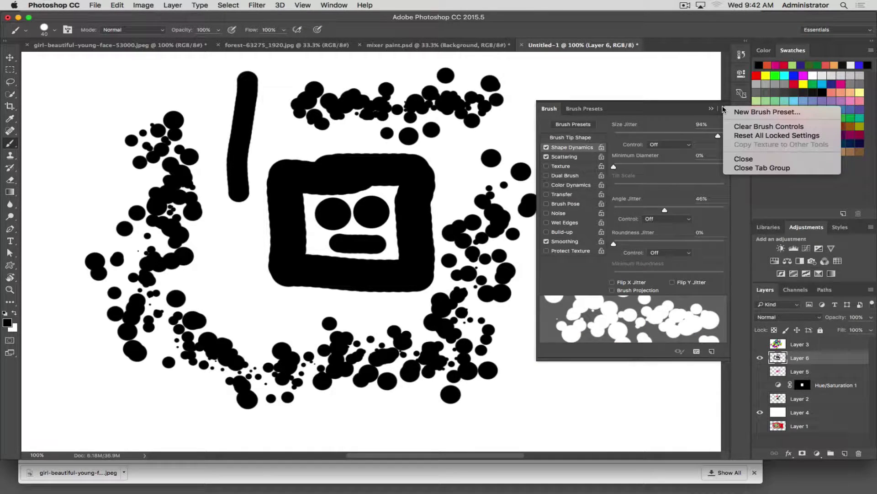
left_click(724, 110)
Save the brush preset set to the Desktop as myBrushes.abr.
left_click(577, 109)
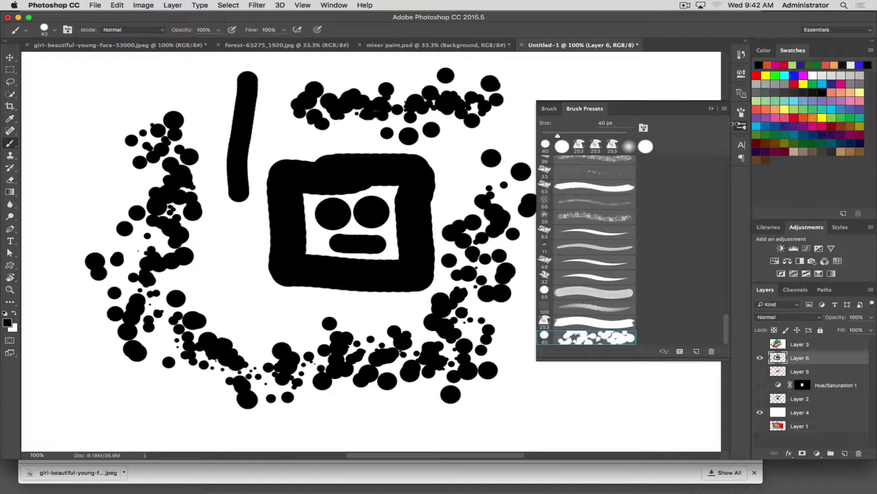
left_click(723, 109)
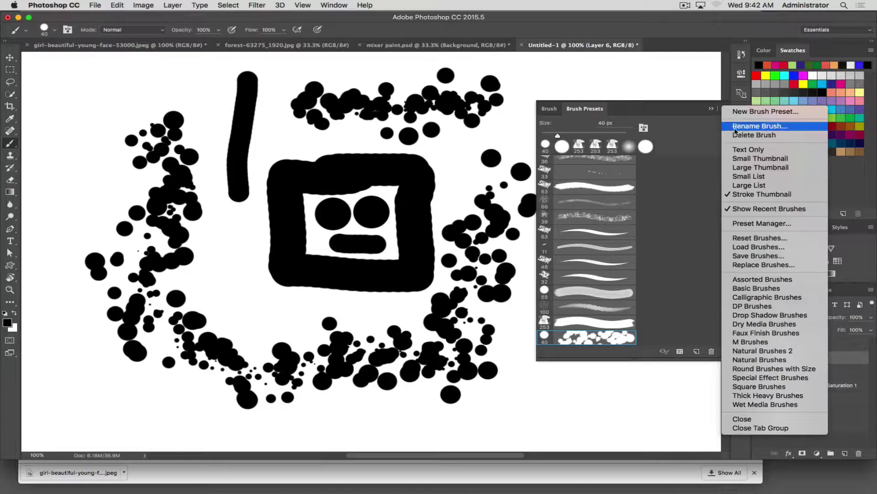
left_click(745, 256)
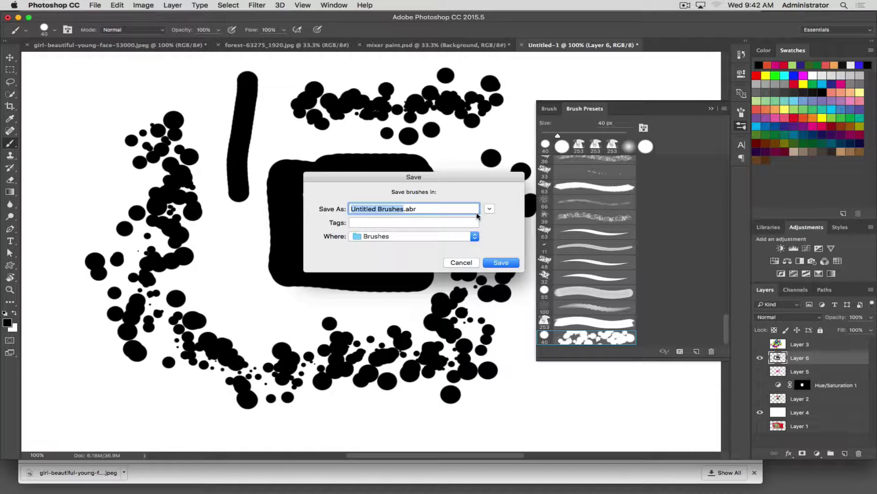
key("super+d")
type("myBru")
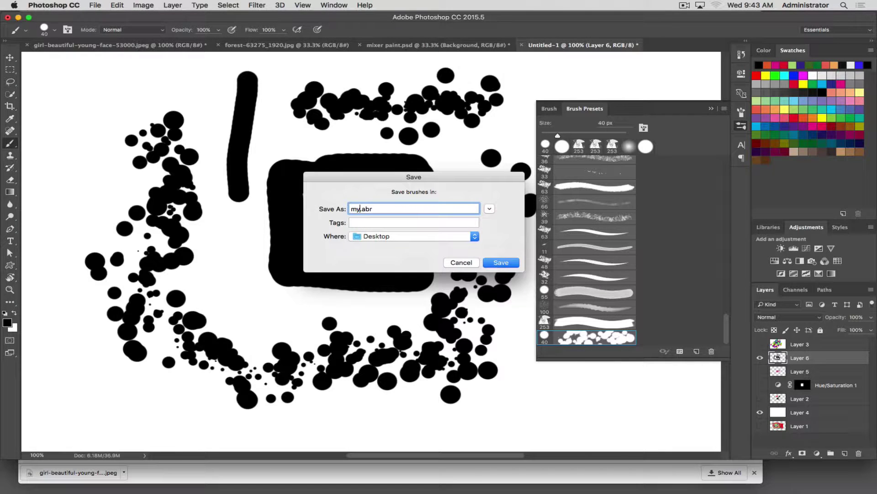
type("shes")
key("Return")
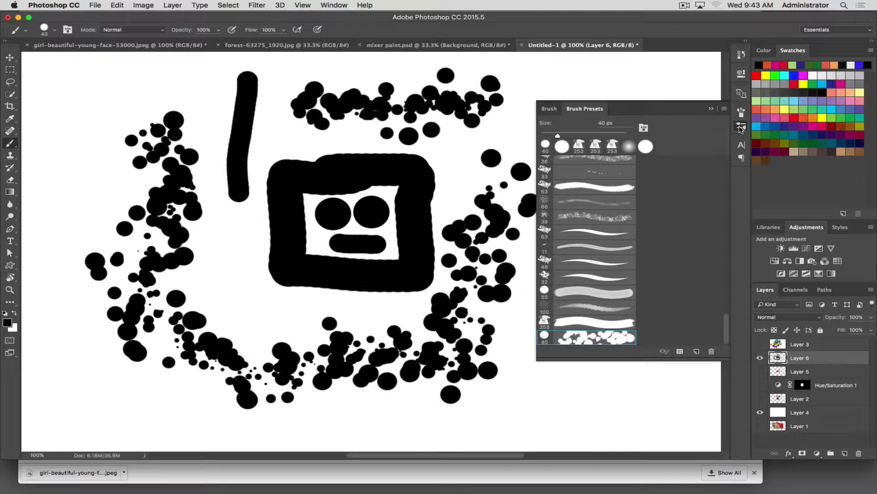
Start loading a brush set, select myBrushes.abr on the Desktop, and cancel the load.
left_click(741, 128)
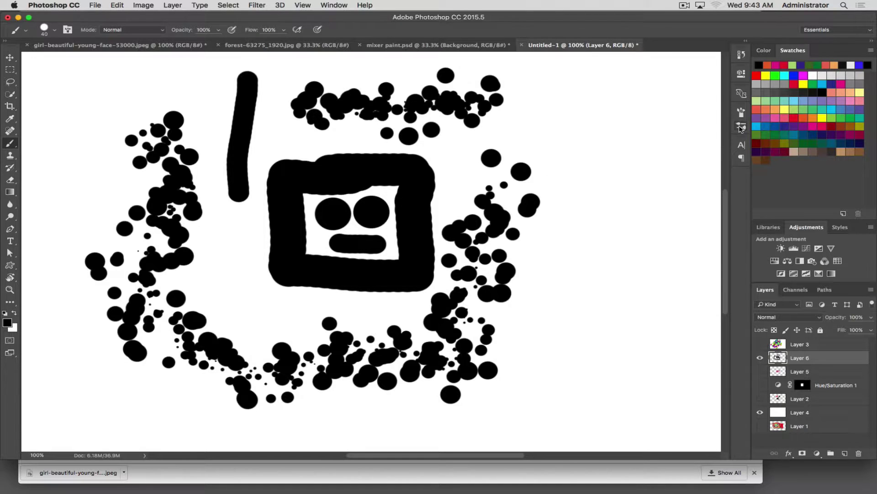
left_click(741, 129)
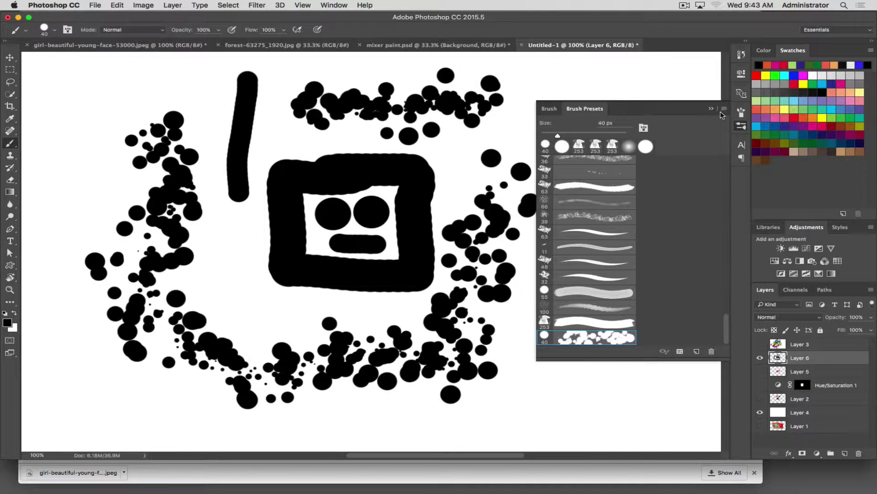
left_click(724, 108)
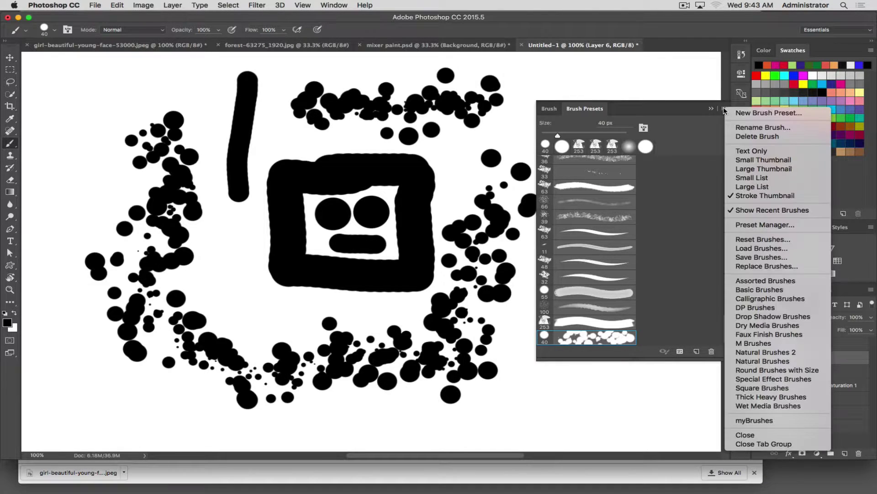
left_click(760, 248)
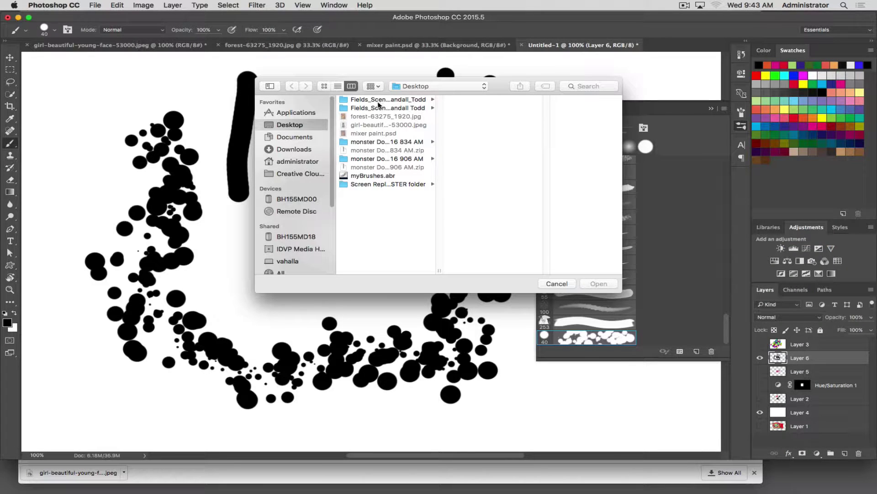
left_click(364, 176)
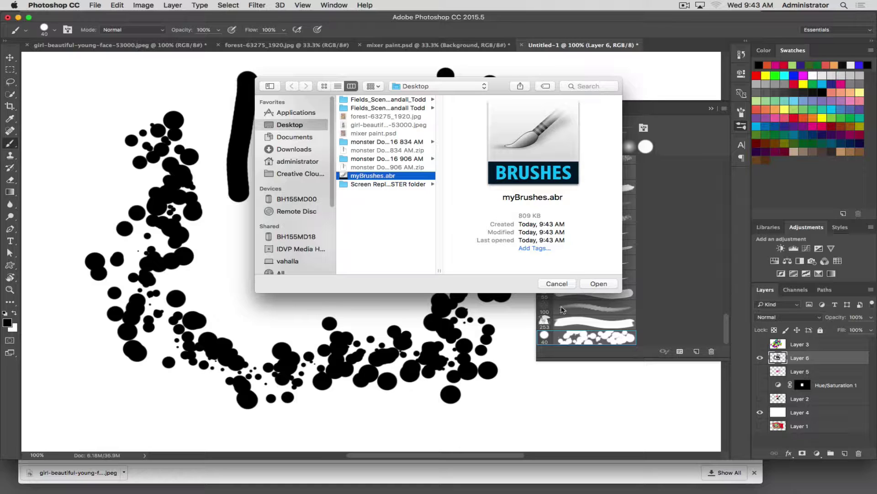
left_click(552, 282)
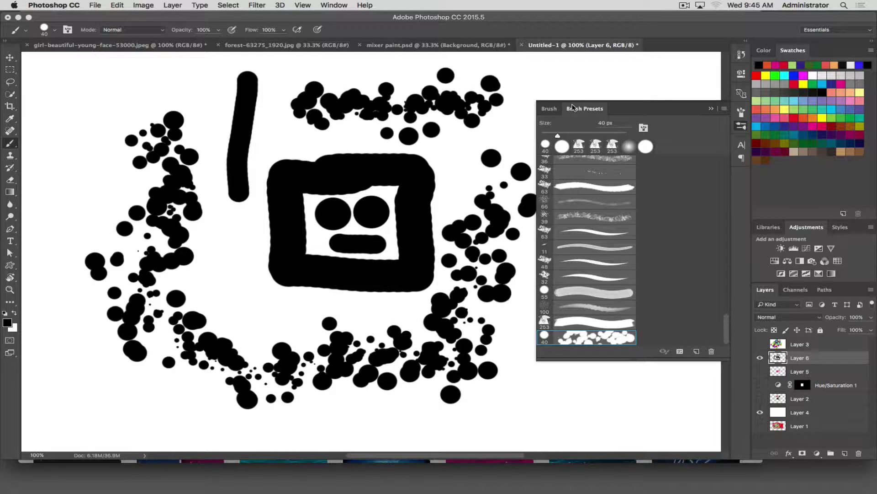
Load the brush set Energy_Brushes_by_Edelihu.abr from the Desktop and bring its brushes into view in the preset list.
left_click(724, 110)
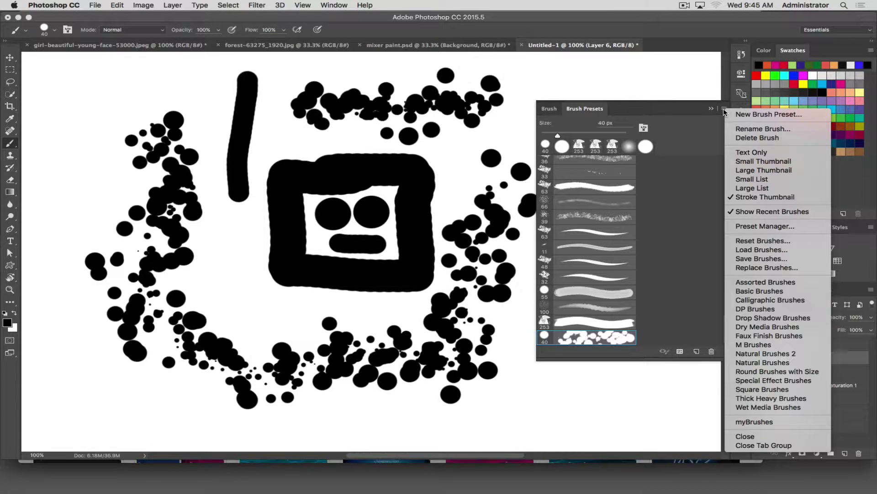
left_click(764, 249)
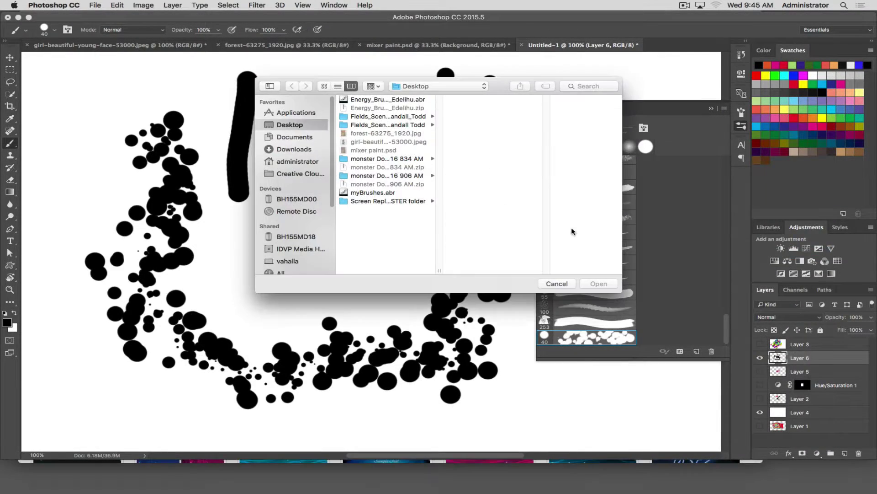
left_click(357, 99)
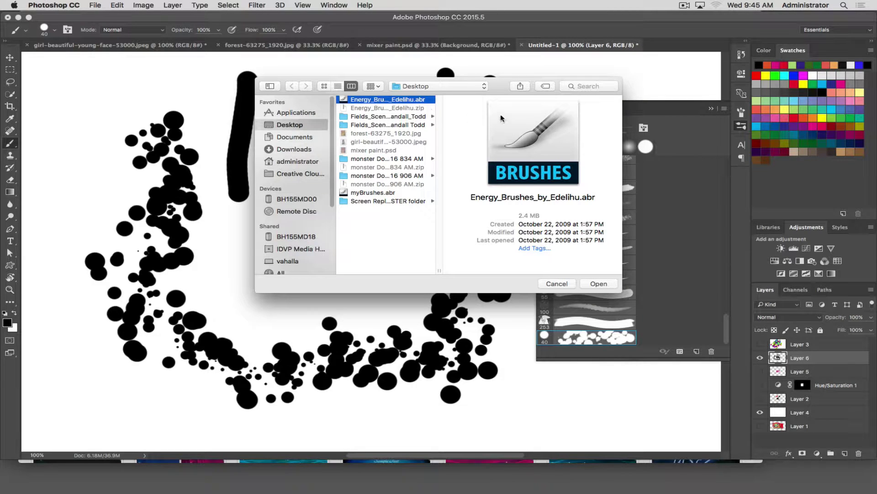
left_click(607, 283)
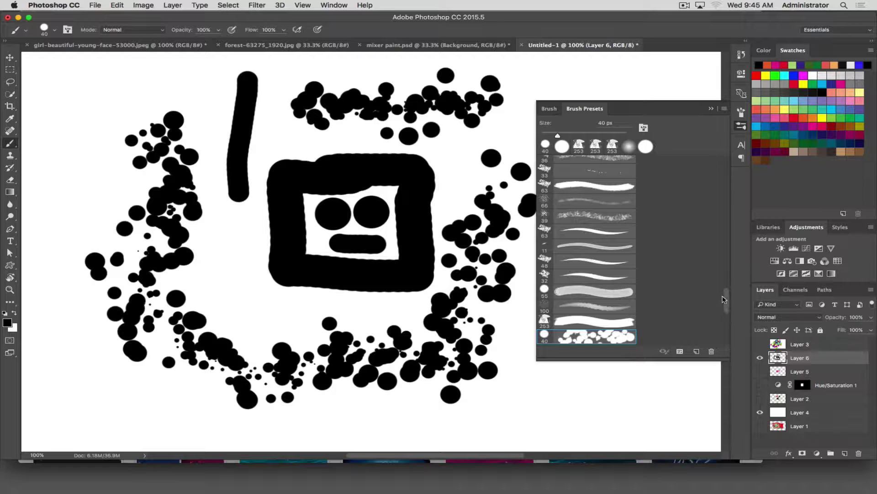
left_click_drag(726, 301, 720, 343)
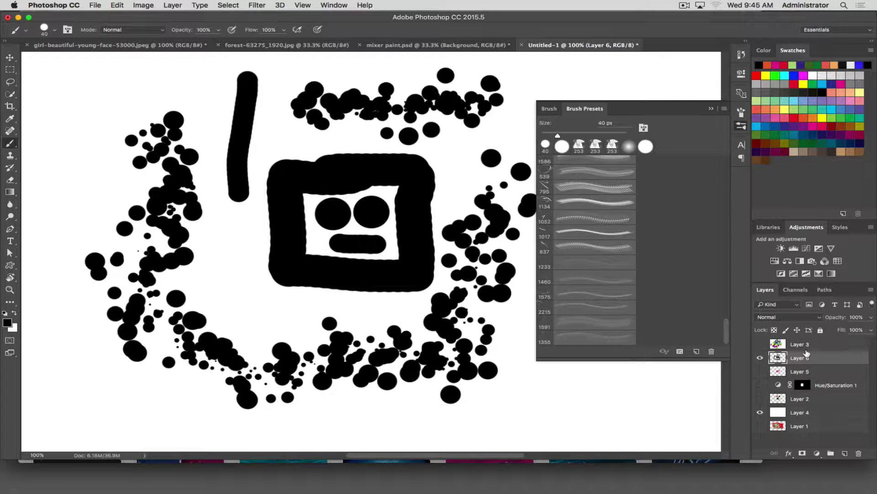
Fill Layer 6 with white and stamp the loaded 795 px energy brush once in blue.
key("super+BackSpace")
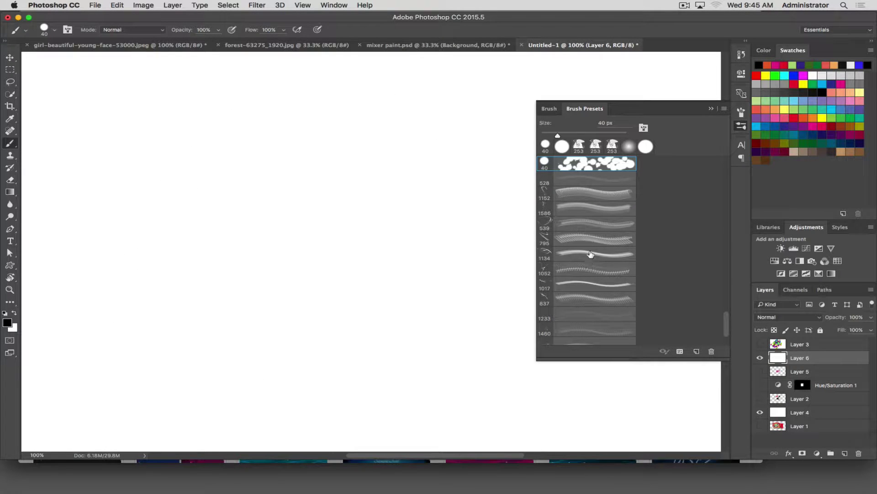
left_click(584, 239)
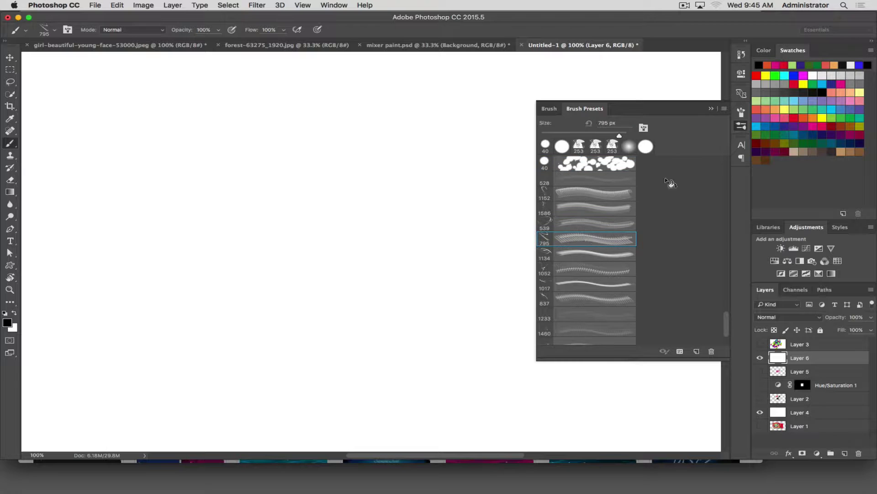
left_click(795, 75)
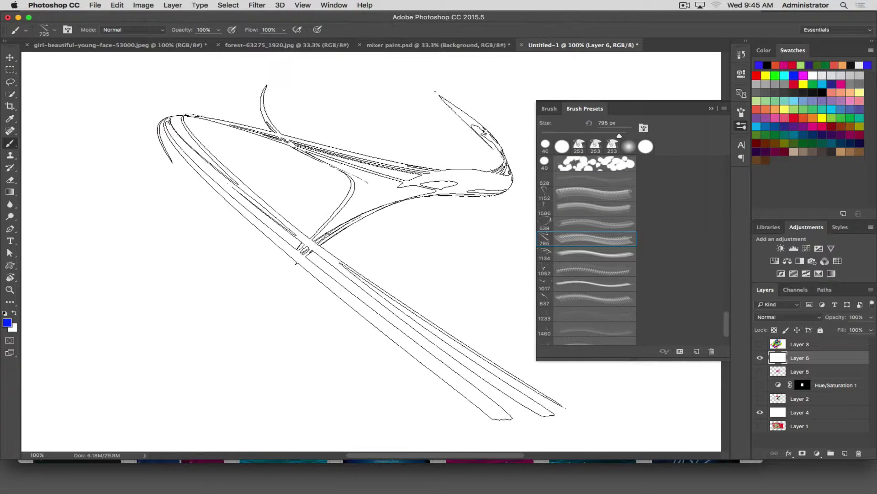
left_click(309, 243)
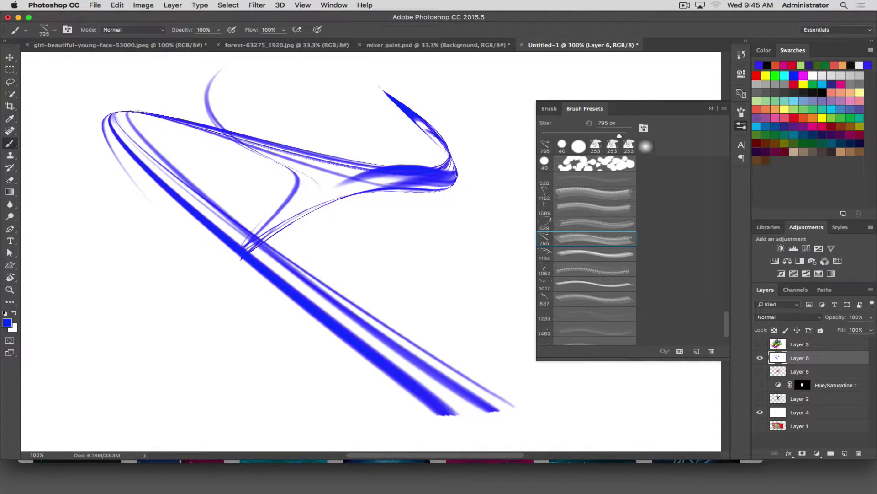
Stamp the 837 px energy brush in blue over the upper canvas and fill the layer with white again.
left_click(604, 298)
left_click(399, 208)
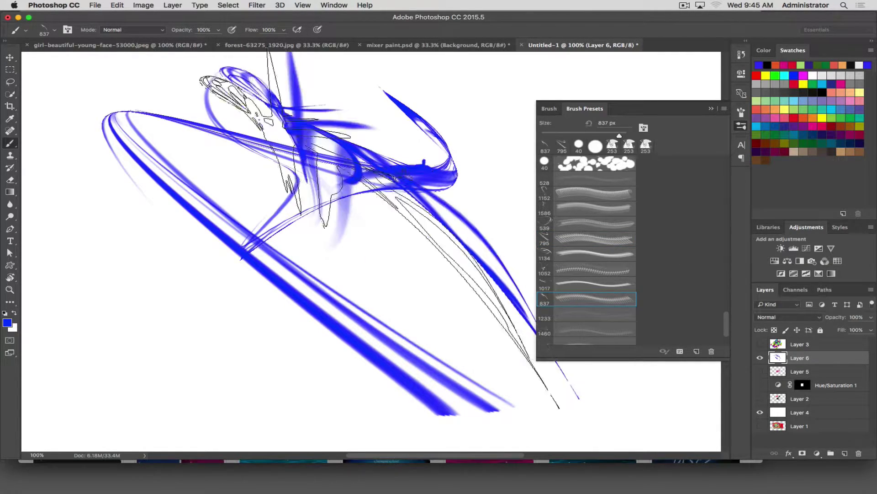
left_click(314, 242)
left_click_drag(198, 316, 539, 163)
key("super+BackSpace")
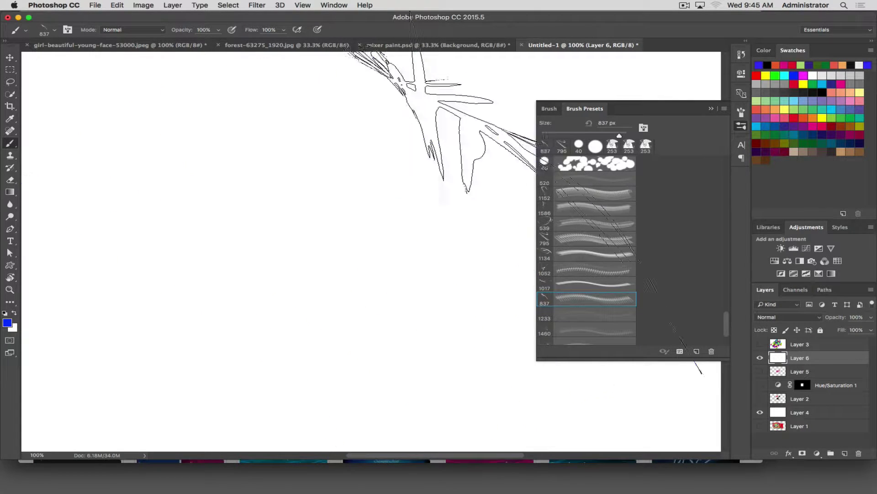
Stamp the 539 px and 1052 px energy brushes in blue, one over the other, near the middle of the canvas.
left_click(544, 222)
left_click(352, 192)
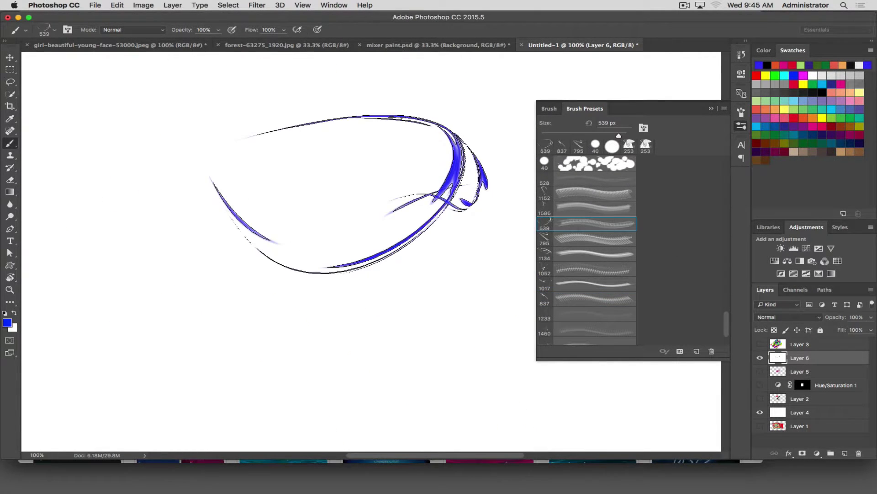
left_click(545, 270)
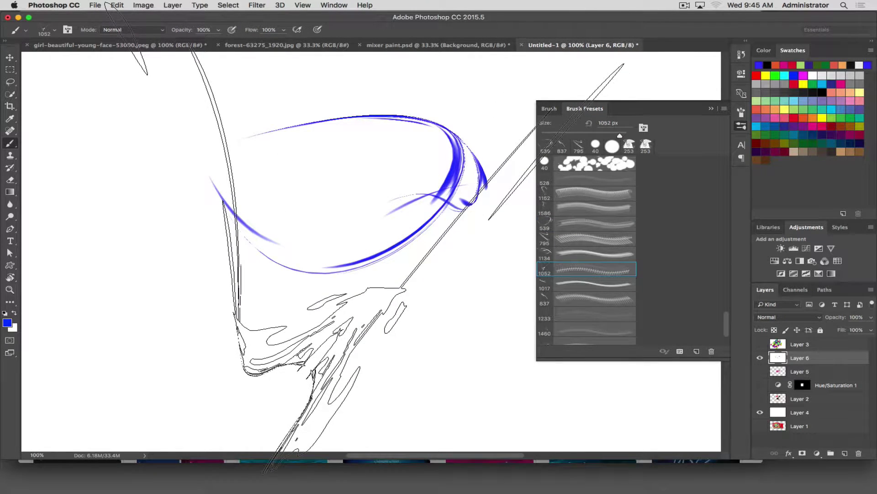
left_click(366, 205)
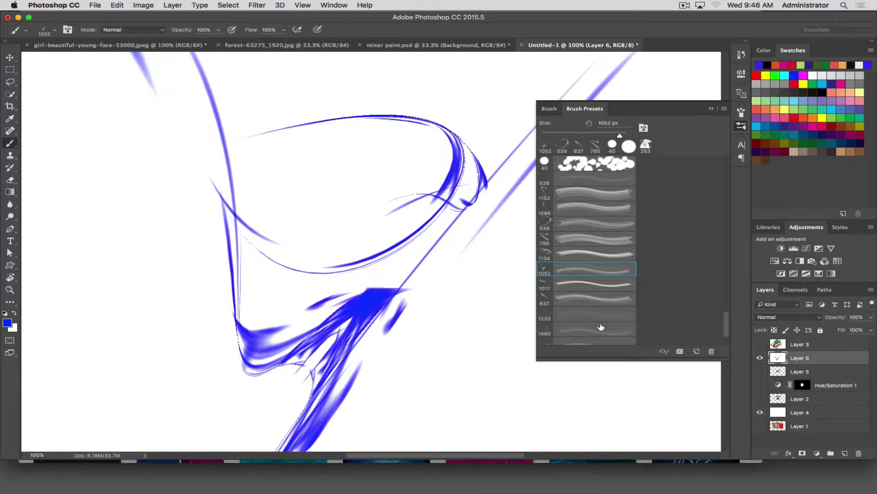
Stamp the 1460 px energy brush in blue across the existing shapes, fit the image on screen and hide the brush presets.
left_click(595, 334)
scroll(365, 251, "down", 5)
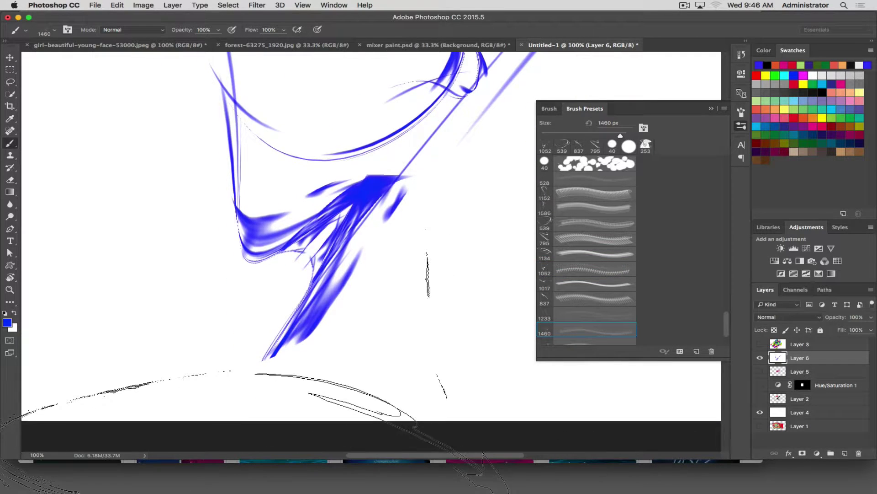
scroll(365, 297, "up", 3)
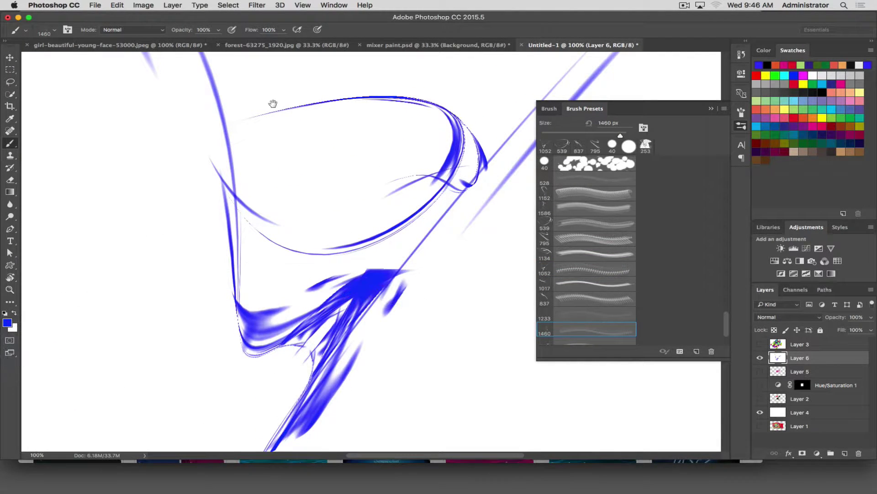
left_click_drag(272, 102, 237, 202)
left_click(260, 197)
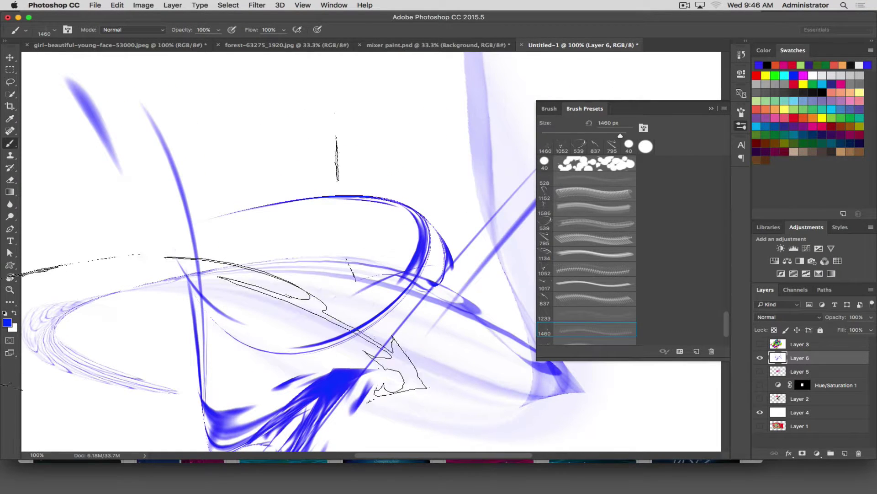
key("super+0")
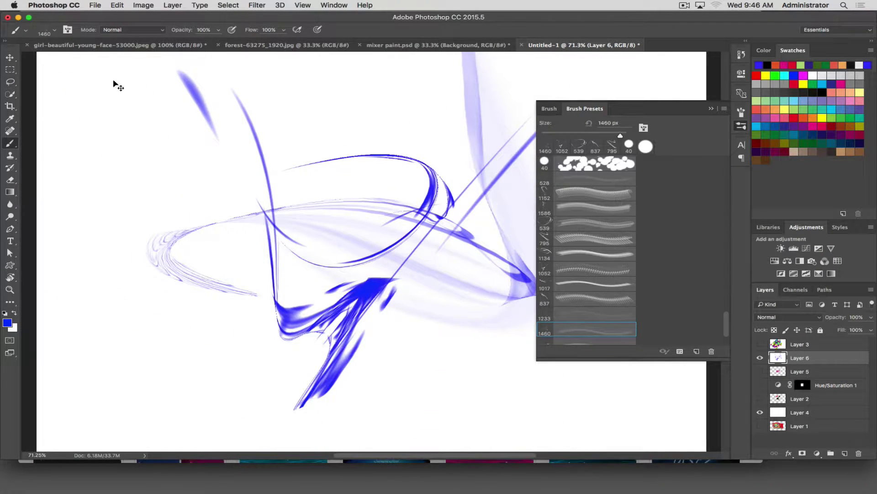
left_click(741, 126)
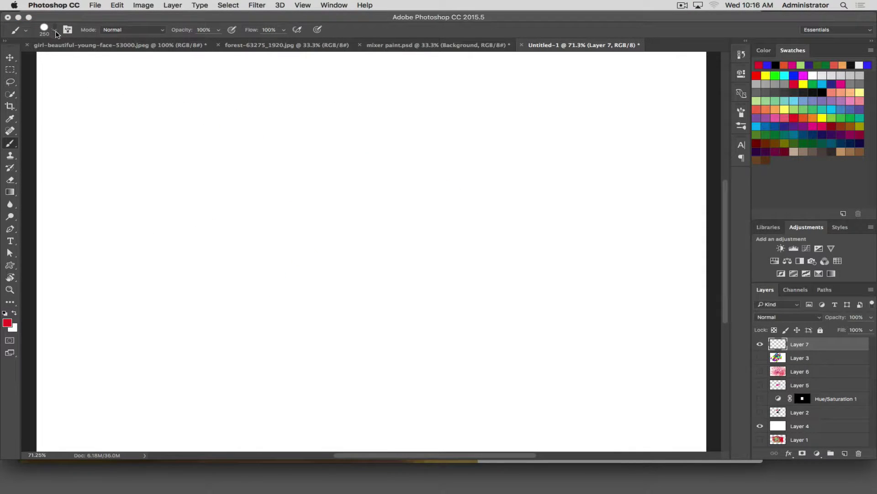
Choose the thin-bristled fan brush tip at 250 px and paint broad overlapping red strokes across most of Layer 7.
left_click(54, 30)
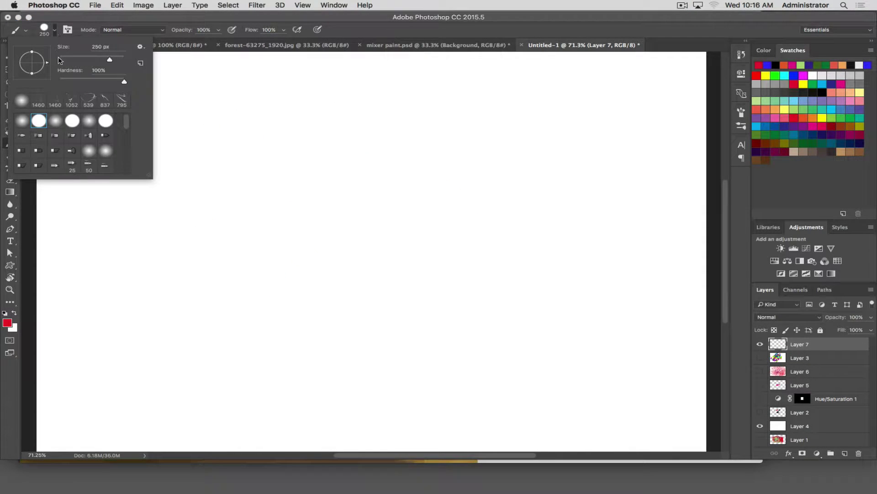
mouse_move(126, 122)
left_mouse_down()
mouse_move(125, 145)
mouse_move(125, 121)
left_mouse_up()
left_click(90, 137)
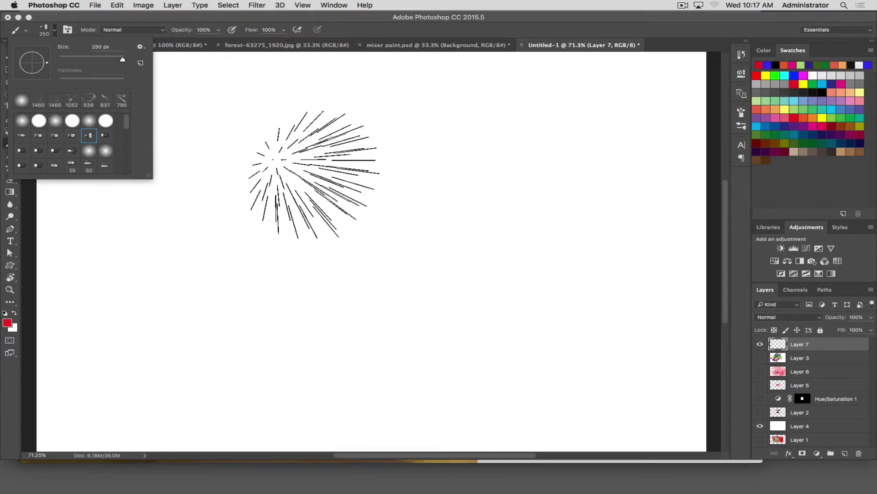
left_click(271, 137)
mouse_move(271, 137)
left_mouse_down()
mouse_move(307, 181)
mouse_move(264, 191)
mouse_move(183, 157)
mouse_move(139, 191)
mouse_move(239, 224)
mouse_move(226, 213)
mouse_move(245, 174)
mouse_move(231, 207)
mouse_move(213, 171)
mouse_move(172, 186)
mouse_move(211, 203)
mouse_move(226, 192)
mouse_move(334, 186)
mouse_move(79, 162)
mouse_move(86, 144)
mouse_move(153, 132)
mouse_move(324, 169)
mouse_move(513, 180)
mouse_move(504, 189)
mouse_move(448, 192)
mouse_move(411, 164)
mouse_move(436, 162)
left_mouse_up()
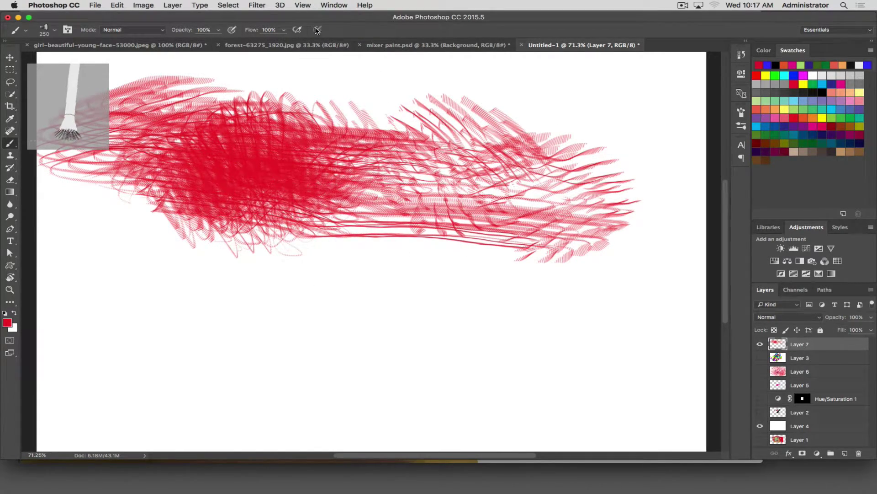
mouse_move(353, 59)
left_mouse_down()
mouse_move(382, 254)
mouse_move(293, 284)
mouse_move(401, 337)
mouse_move(298, 337)
mouse_move(196, 309)
mouse_move(295, 354)
mouse_move(507, 297)
mouse_move(475, 333)
mouse_move(398, 329)
mouse_move(384, 359)
mouse_move(646, 314)
mouse_move(544, 365)
mouse_move(526, 320)
left_mouse_up()
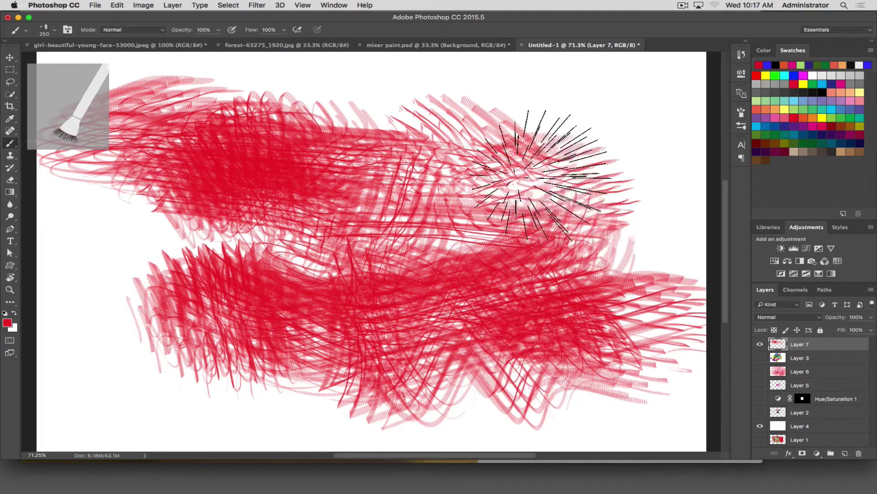
mouse_move(525, 176)
left_mouse_down()
mouse_move(333, 256)
mouse_move(157, 247)
mouse_move(162, 228)
mouse_move(156, 242)
left_mouse_up()
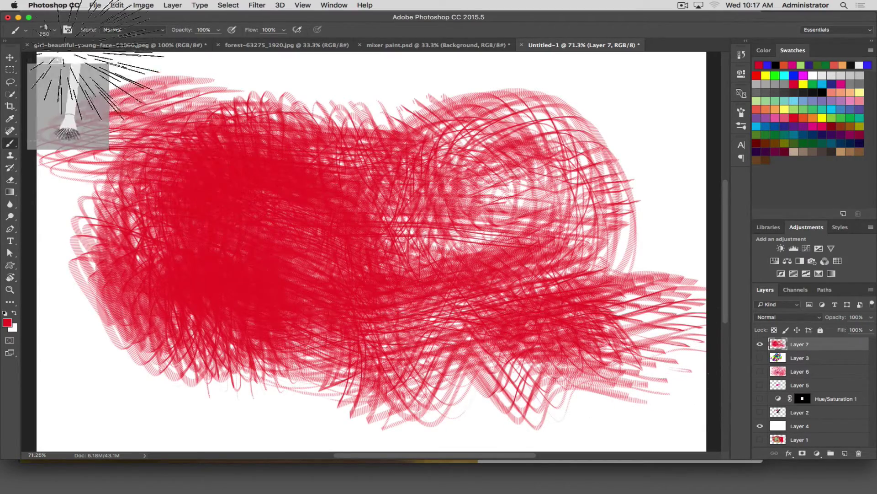
Switch to the dense flat fan bristle tip and paint a large solid dark blue area over the red strokes.
left_click(54, 30)
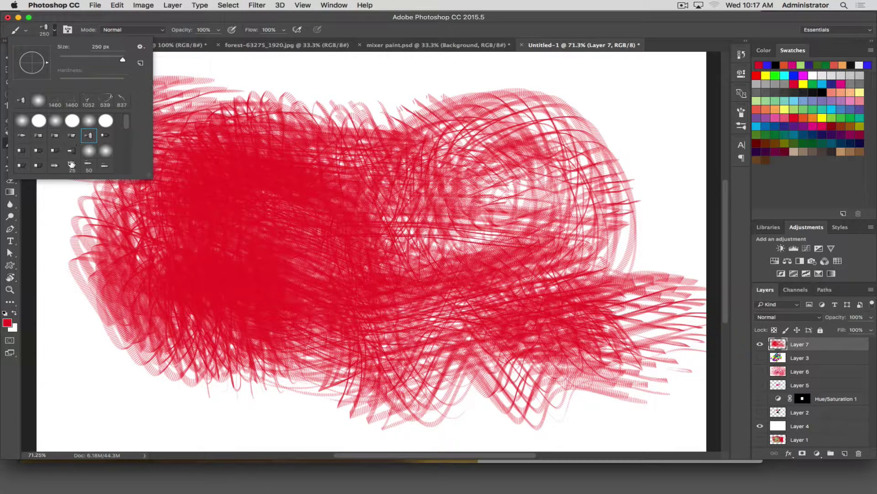
left_click(71, 152)
left_click(789, 128)
left_click(788, 127)
mouse_move(630, 183)
left_mouse_down()
mouse_move(494, 220)
mouse_move(320, 220)
mouse_move(278, 256)
mouse_move(370, 281)
mouse_move(137, 402)
mouse_move(234, 295)
mouse_move(229, 278)
mouse_move(350, 317)
mouse_move(411, 293)
mouse_move(434, 128)
mouse_move(480, 279)
mouse_move(627, 254)
mouse_move(205, 255)
mouse_move(334, 242)
mouse_move(548, 256)
mouse_move(459, 160)
mouse_move(444, 324)
mouse_move(596, 172)
mouse_move(365, 228)
left_mouse_up()
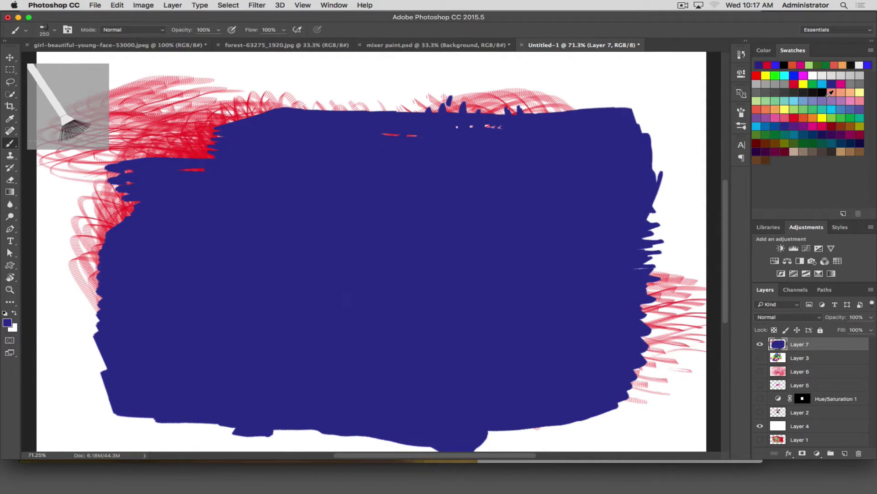
Set the foreground to light green and paint wide horizontal and vertical strokes over the dark blue area.
left_click(792, 110)
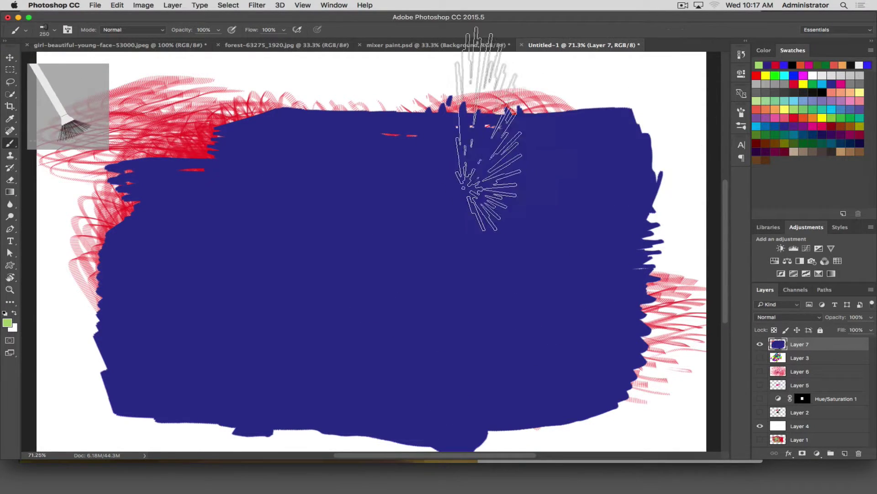
mouse_move(431, 196)
left_mouse_down()
mouse_move(416, 274)
mouse_move(425, 373)
mouse_move(453, 274)
left_mouse_up()
mouse_move(226, 347)
left_mouse_down()
mouse_move(251, 157)
mouse_move(304, 183)
left_mouse_up()
mouse_move(314, 115)
left_mouse_down()
mouse_move(316, 279)
mouse_move(398, 329)
left_mouse_up()
mouse_move(407, 393)
left_mouse_down()
mouse_move(653, 383)
mouse_move(673, 289)
mouse_move(666, 250)
mouse_move(559, 229)
mouse_move(136, 231)
mouse_move(151, 207)
mouse_move(216, 196)
mouse_move(508, 203)
mouse_move(479, 207)
mouse_move(411, 290)
mouse_move(437, 308)
mouse_move(416, 351)
mouse_move(369, 362)
mouse_move(295, 333)
left_mouse_up()
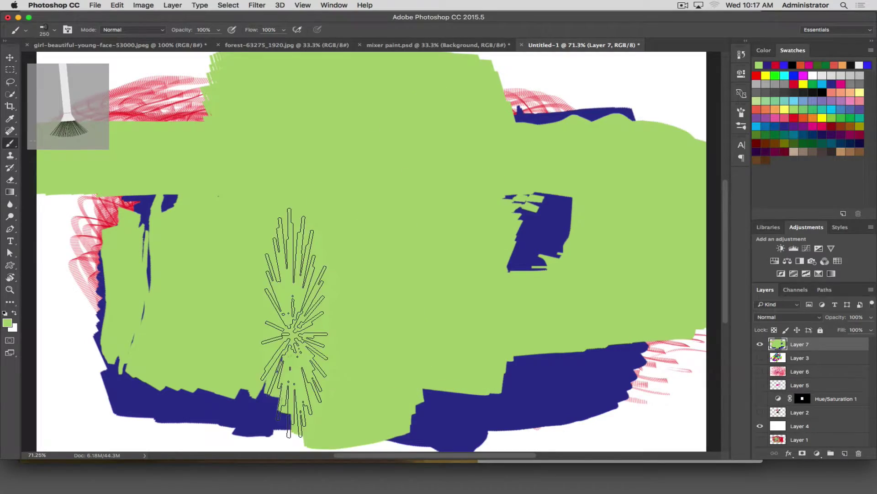
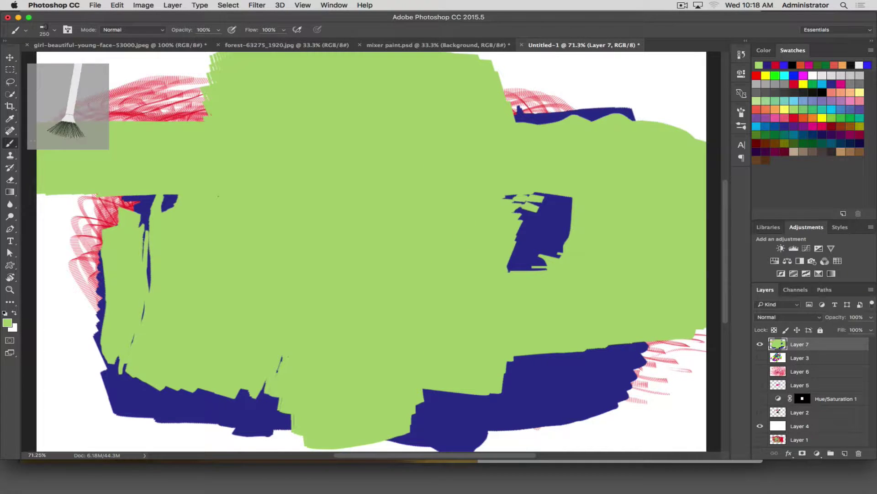
Set the foreground colour to magenta and paint broad strokes with the 250 px flat angle bristle brush across the green and blue areas.
left_click(54, 30)
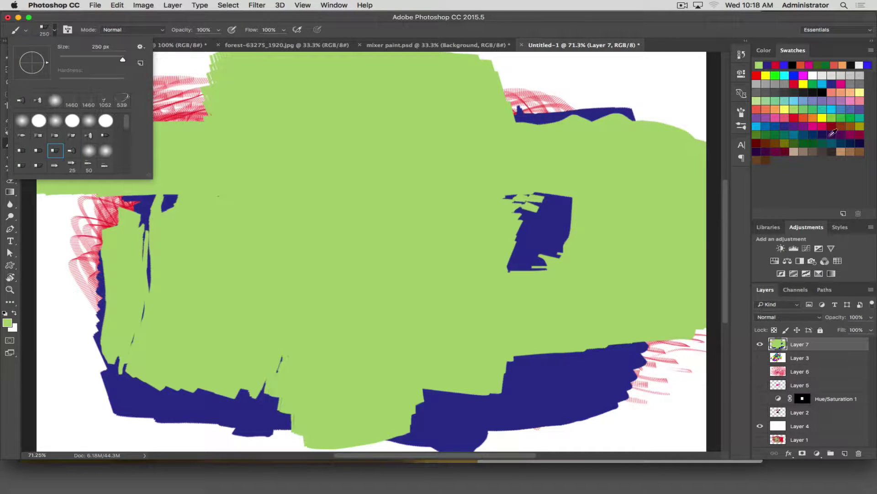
left_click(819, 127)
mouse_move(457, 215)
left_mouse_down()
mouse_move(365, 183)
mouse_move(286, 199)
mouse_move(352, 398)
left_mouse_up()
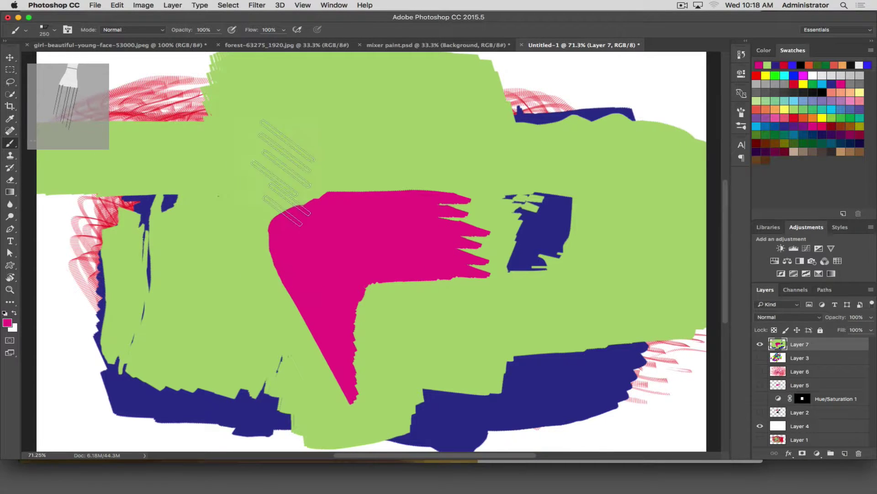
left_click_drag(352, 138, 215, 139)
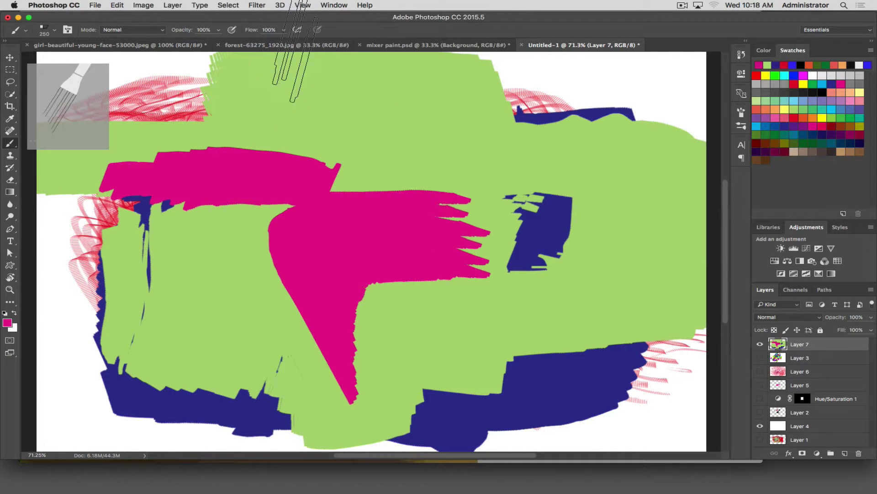
mouse_move(462, 132)
left_mouse_down()
mouse_move(458, 180)
mouse_move(476, 221)
mouse_move(457, 306)
mouse_move(463, 340)
mouse_move(505, 372)
mouse_move(386, 390)
mouse_move(318, 413)
mouse_move(213, 392)
mouse_move(183, 397)
left_mouse_up()
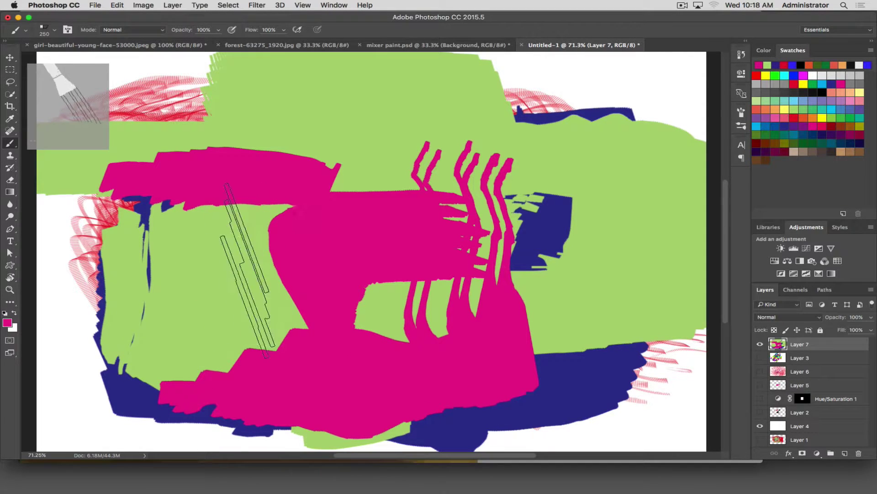
mouse_move(192, 238)
left_mouse_down()
mouse_move(169, 229)
mouse_move(182, 361)
left_mouse_up()
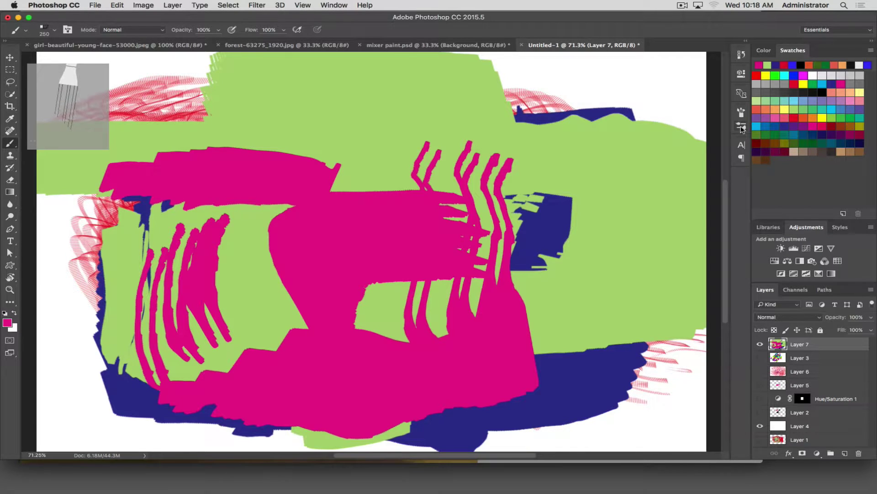
Examine the brush presets, the brush settings and the current preset's name without renaming it.
left_click(742, 128)
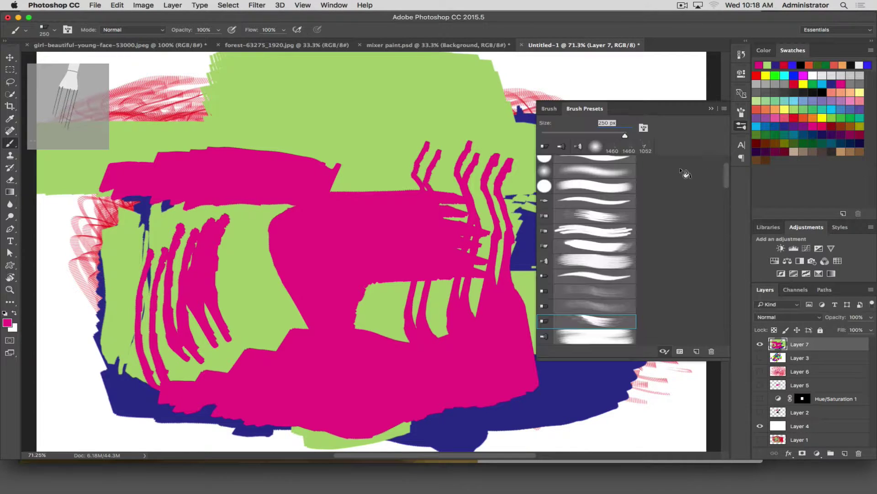
left_click(548, 114)
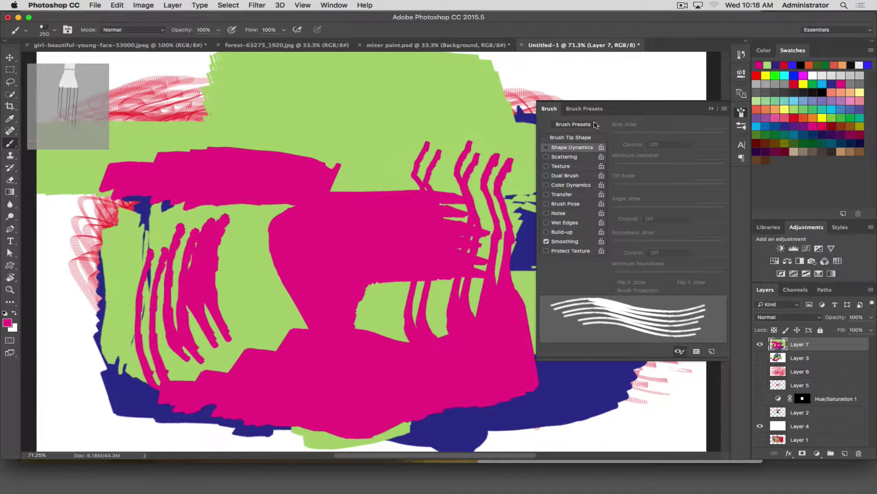
left_click(575, 110)
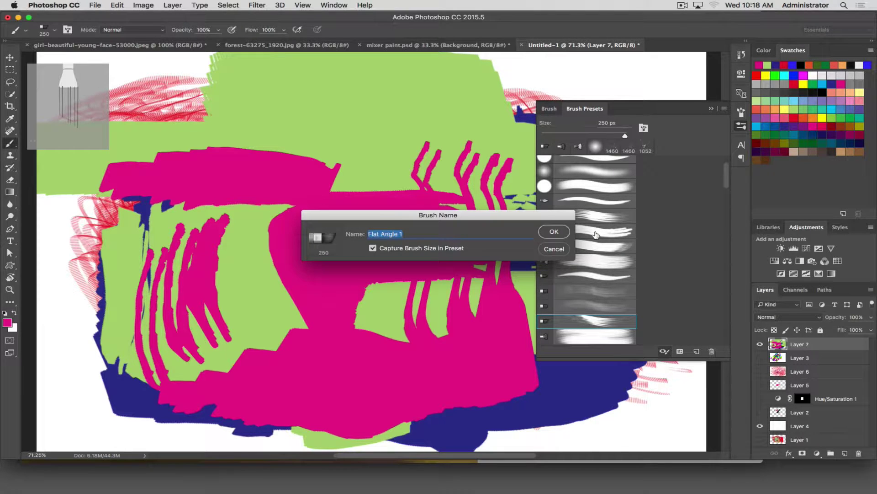
left_click(560, 248)
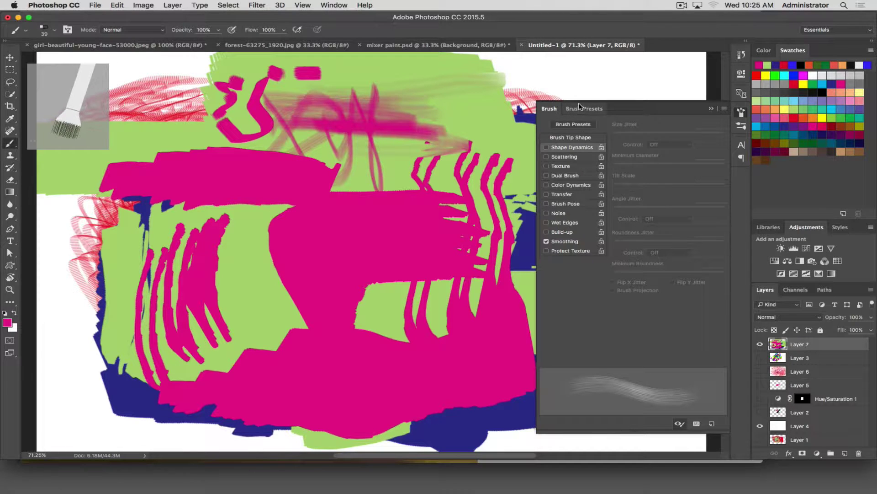
Choose the first soft round brush from the brush presets at a size of 39 px.
left_click(579, 107)
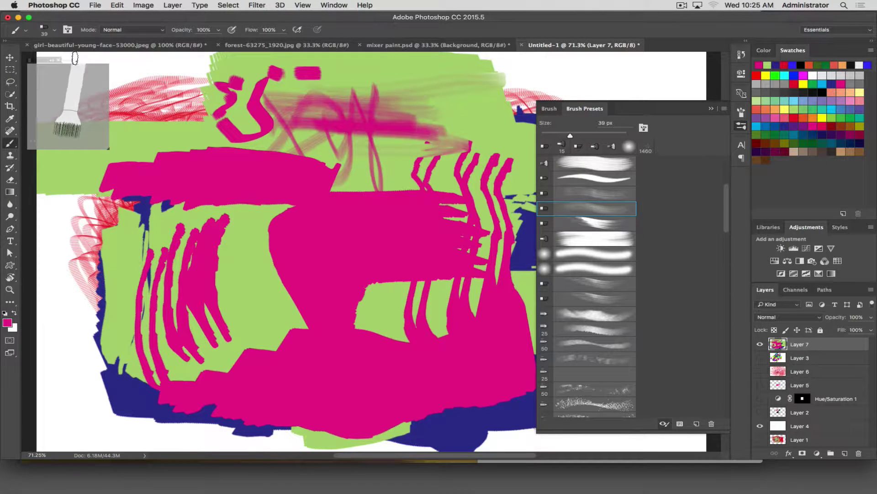
left_click(53, 32)
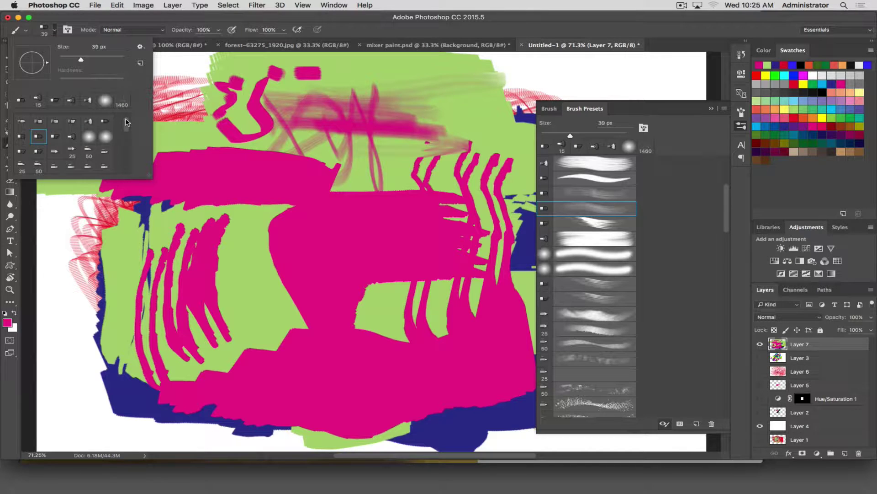
scroll(128, 122, "up", 2)
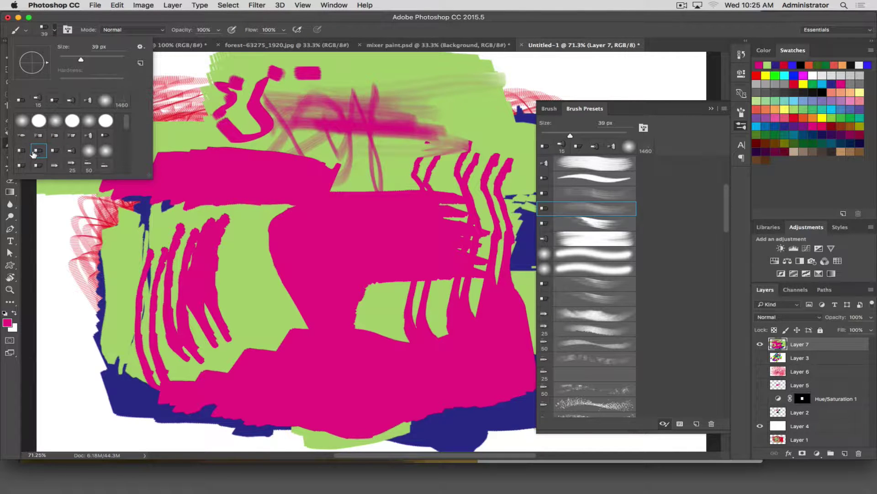
mouse_move(124, 126)
left_mouse_down()
mouse_move(123, 144)
mouse_move(118, 110)
left_mouse_up()
left_click(23, 121)
Paint soft magenta zigzags and lines along the upper edge of the canvas and over the left half of the artwork.
mouse_move(502, 85)
left_mouse_down()
mouse_move(487, 127)
mouse_move(462, 80)
mouse_move(429, 113)
left_mouse_up()
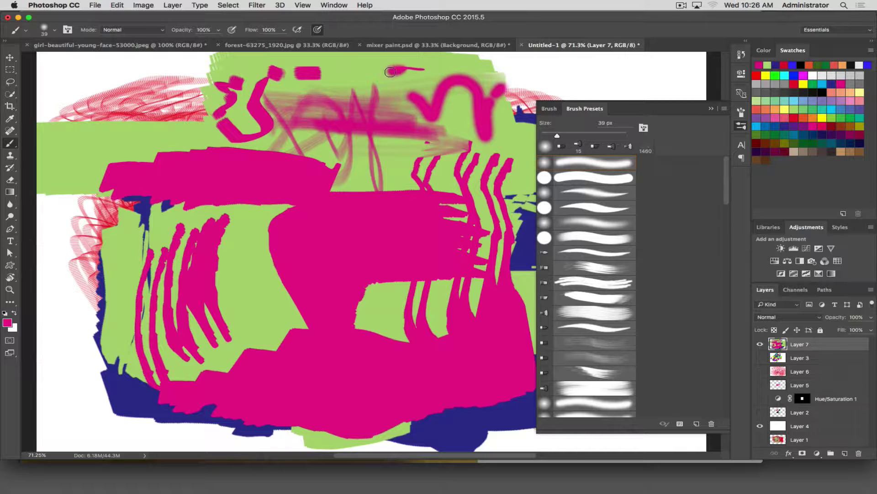
left_click_drag(239, 67, 160, 69)
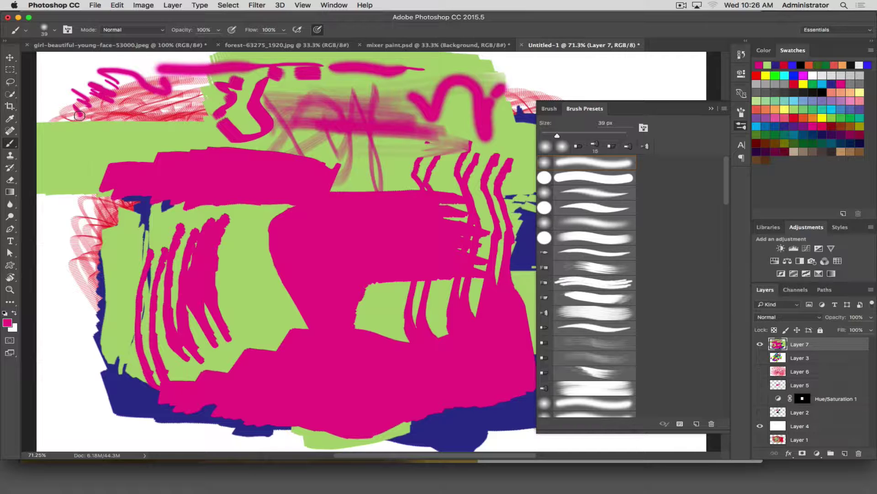
mouse_move(79, 115)
left_mouse_down()
mouse_move(79, 171)
mouse_move(137, 157)
mouse_move(172, 114)
mouse_move(217, 119)
mouse_move(240, 155)
left_mouse_up()
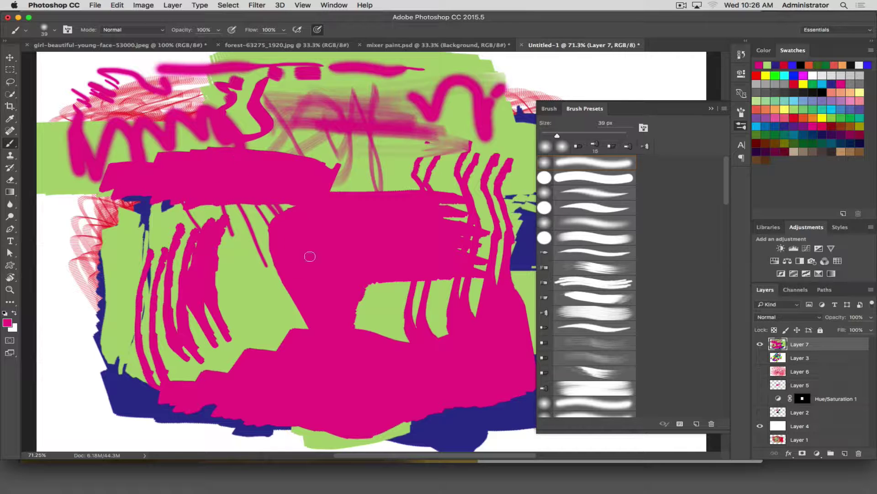
mouse_move(203, 172)
left_mouse_down()
mouse_move(130, 201)
mouse_move(149, 304)
mouse_move(178, 295)
left_mouse_up()
Switch to the fan-shaped bristle preset and paint magenta strokes over the middle and the upper right of the canvas.
left_click(566, 314)
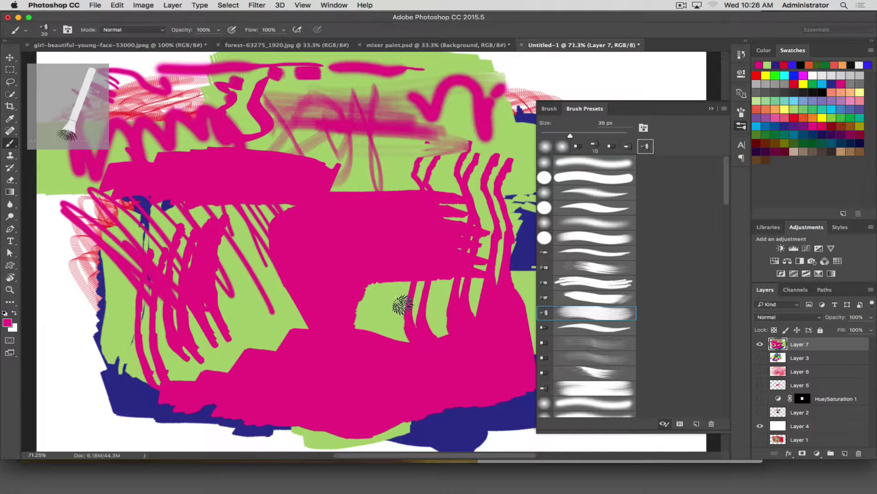
mouse_move(402, 302)
left_mouse_down()
mouse_move(385, 300)
mouse_move(371, 313)
mouse_move(274, 289)
mouse_move(227, 316)
mouse_move(263, 302)
mouse_move(255, 279)
mouse_move(236, 279)
mouse_move(397, 211)
mouse_move(381, 170)
mouse_move(399, 151)
mouse_move(379, 138)
mouse_move(360, 157)
mouse_move(401, 87)
mouse_move(465, 118)
mouse_move(507, 96)
mouse_move(571, 82)
mouse_move(670, 71)
mouse_move(682, 79)
mouse_move(564, 89)
mouse_move(617, 63)
mouse_move(632, 74)
left_mouse_up()
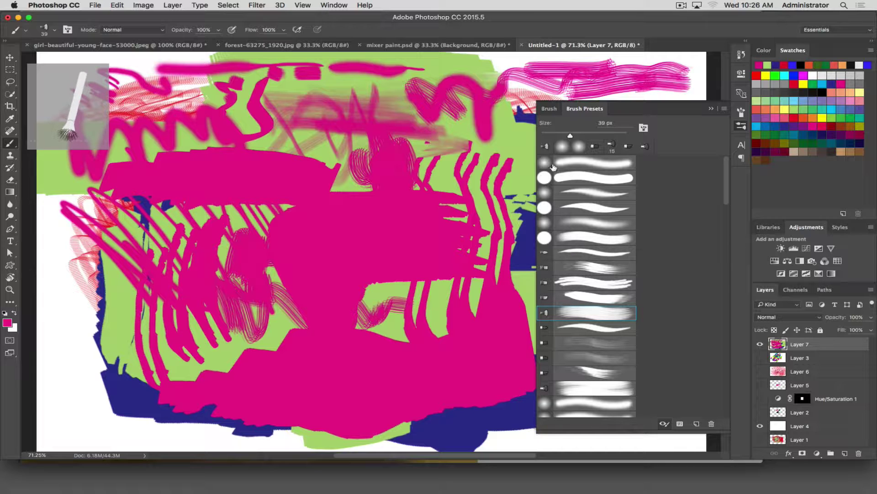
Try Shape Dynamics on the fan bristle brush, turn it off, and enable Brush Pose with its options shown.
left_click(549, 108)
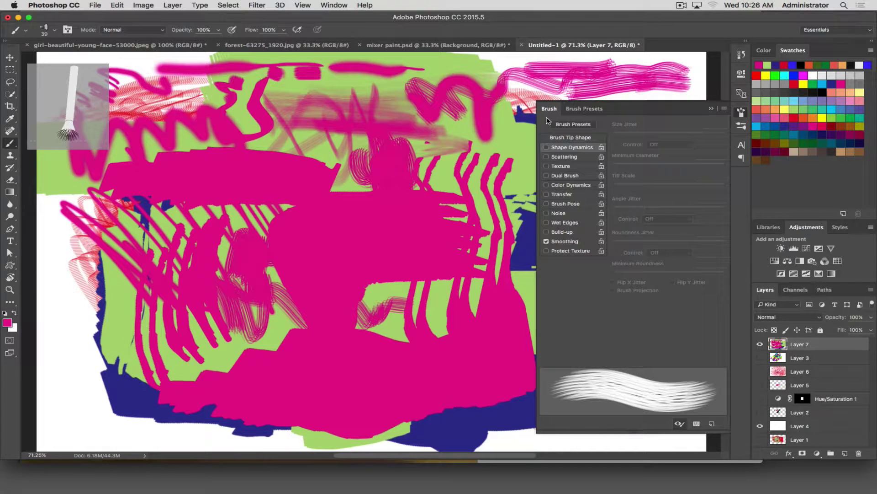
left_click(545, 147)
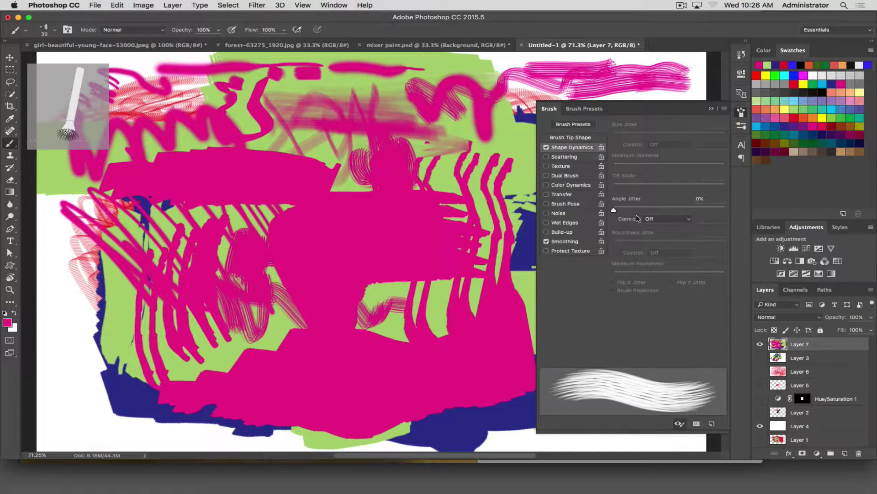
left_click(546, 147)
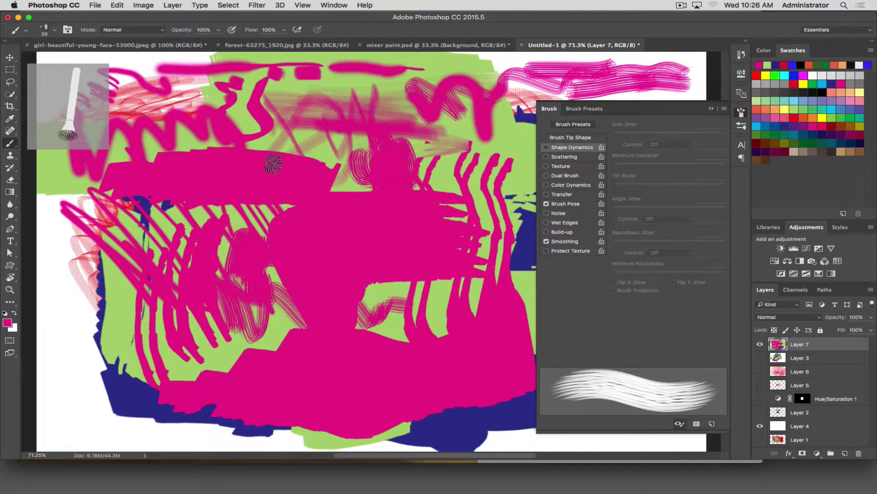
left_click(578, 205)
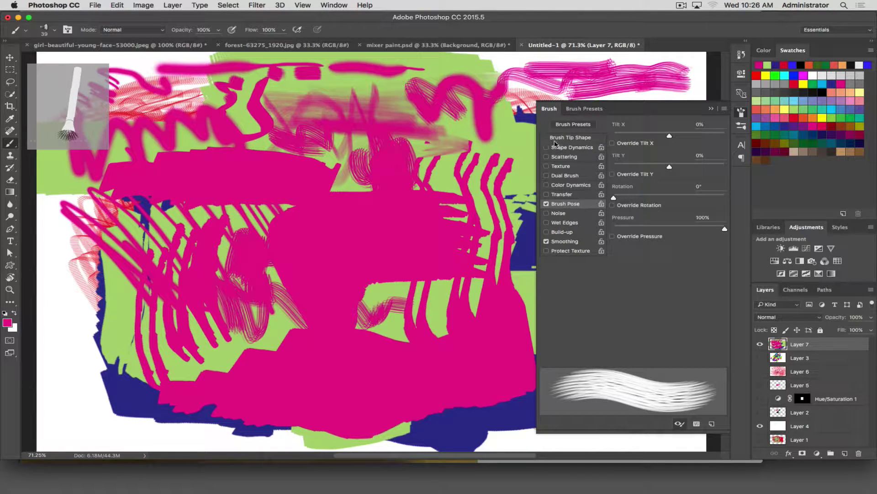
Enable Shape Dynamics with the angle jitter control set to Pen Pressure, and paint magenta test strokes across the canvas.
left_click(547, 147)
left_click(567, 150)
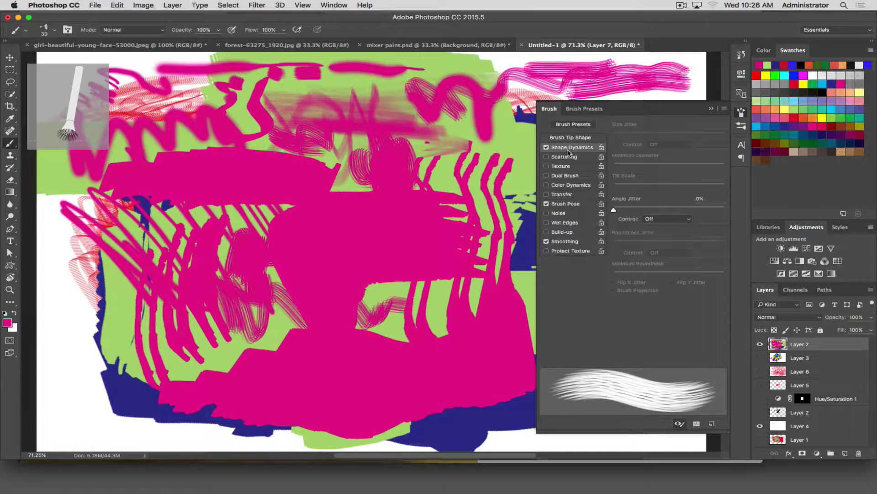
left_click(672, 222)
left_click(665, 233)
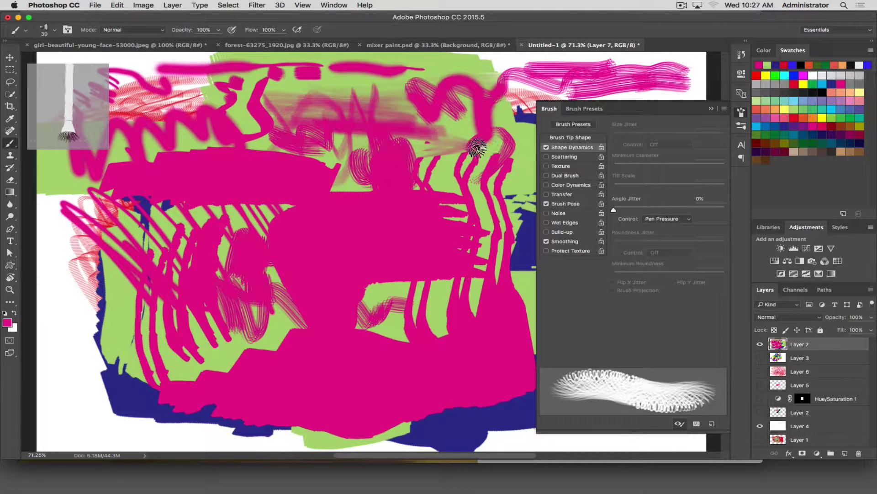
mouse_move(476, 147)
left_mouse_down()
mouse_move(529, 160)
mouse_move(365, 154)
mouse_move(390, 167)
mouse_move(399, 196)
mouse_move(172, 261)
mouse_move(124, 333)
mouse_move(73, 332)
mouse_move(58, 343)
mouse_move(125, 366)
mouse_move(41, 359)
mouse_move(68, 379)
mouse_move(99, 385)
mouse_move(55, 392)
mouse_move(185, 428)
mouse_move(58, 423)
mouse_move(187, 440)
mouse_move(278, 441)
mouse_move(337, 377)
mouse_move(168, 341)
mouse_move(80, 301)
mouse_move(497, 292)
left_mouse_up()
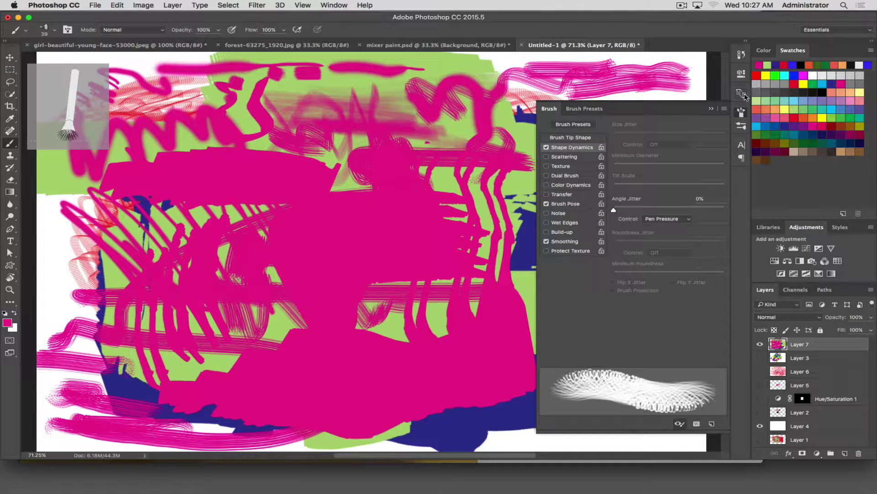
Pick bright green and enable Scattering for the brush with scatter at 615% and its control set to Pen Pressure.
left_click(775, 76)
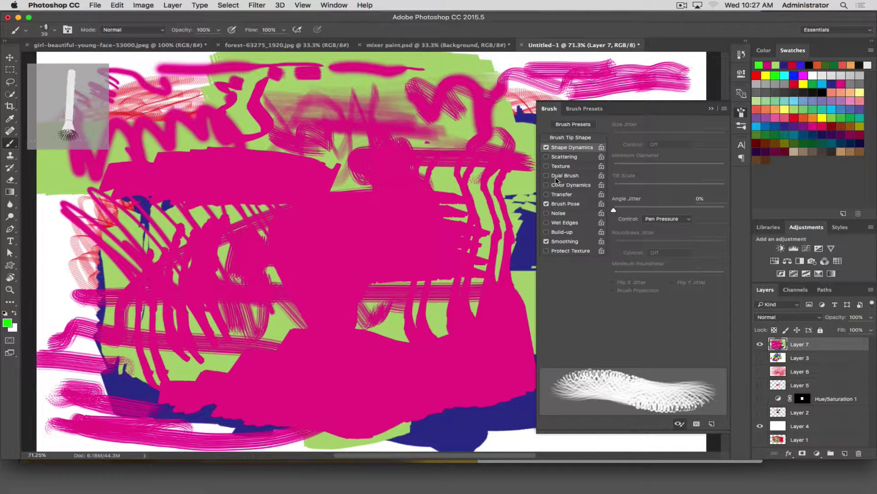
left_click(558, 158)
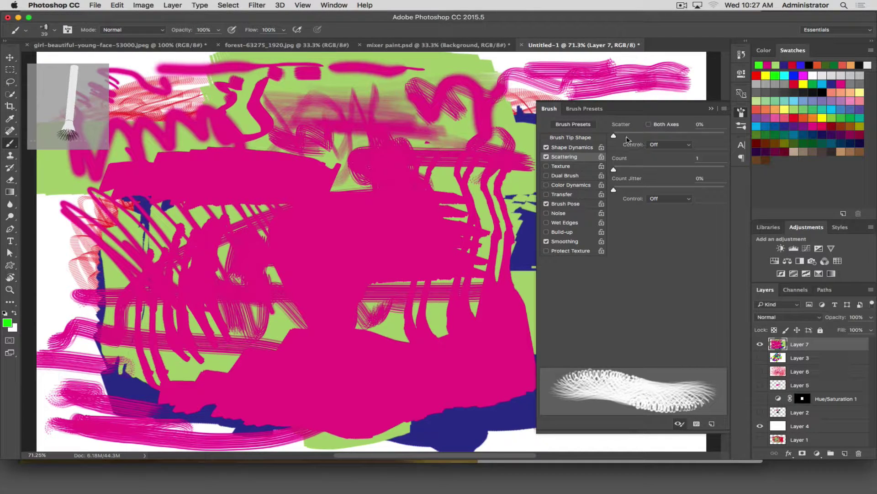
left_click_drag(615, 137, 690, 138)
left_click(668, 144)
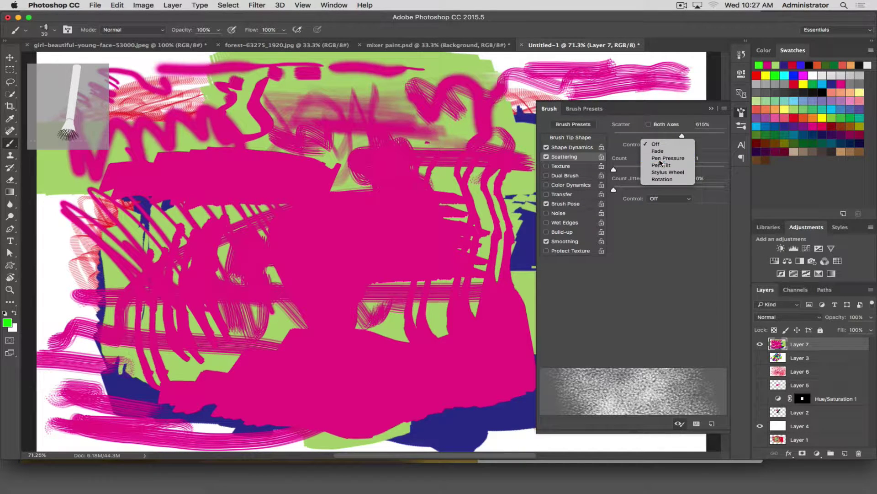
left_click(666, 158)
Set the foreground colour to light yellow and paint scattered texture strokes across the upper, middle and lower magenta areas.
left_click(785, 109)
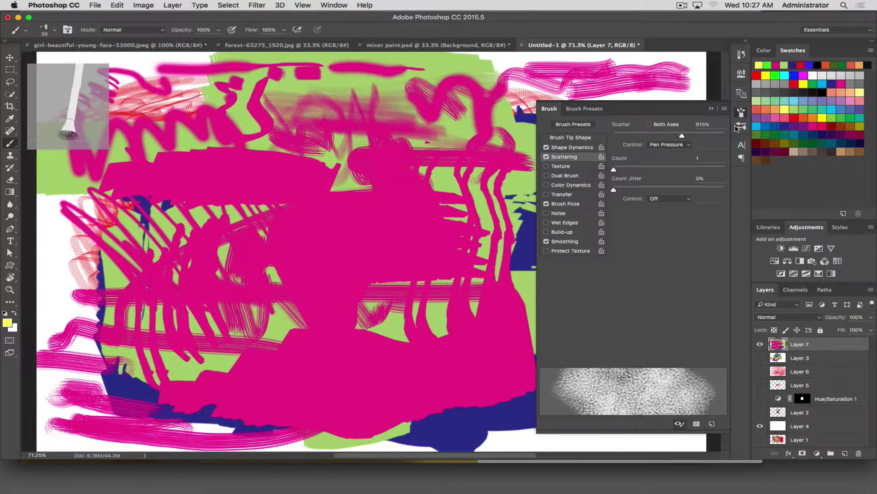
mouse_move(436, 232)
left_mouse_down()
mouse_move(284, 217)
mouse_move(202, 225)
mouse_move(257, 233)
mouse_move(404, 215)
left_mouse_up()
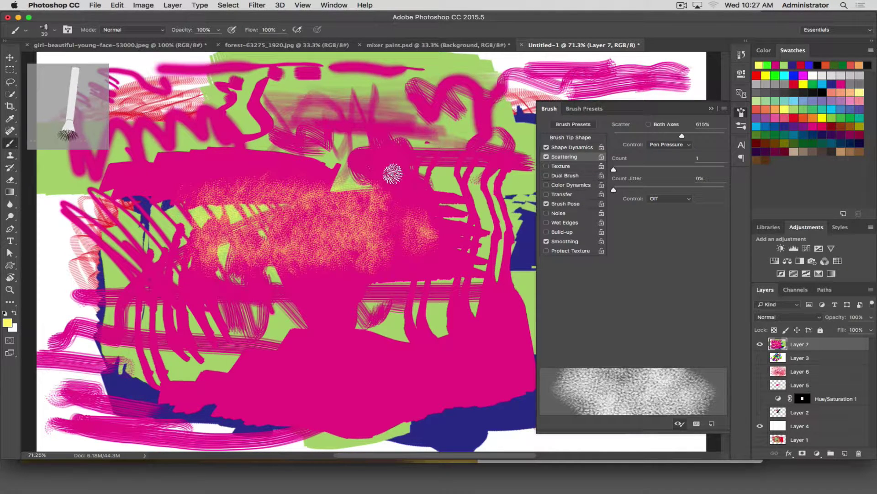
left_click_drag(393, 174, 137, 173)
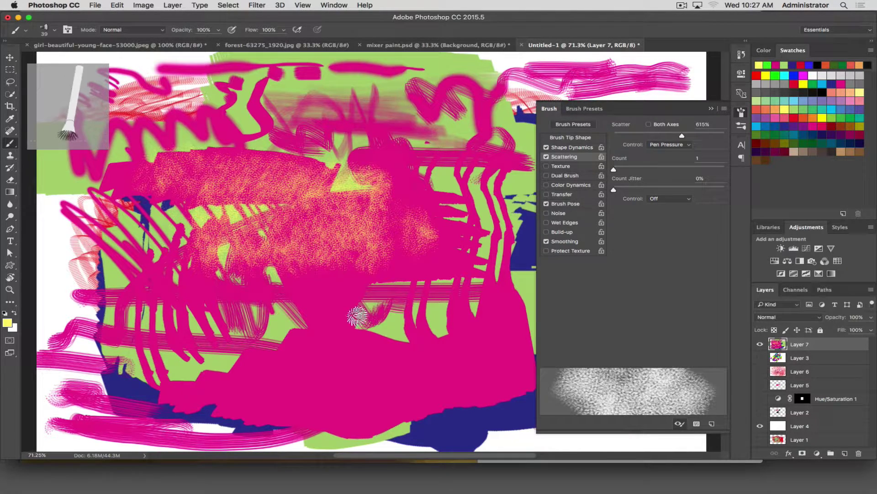
left_click_drag(487, 384, 297, 375)
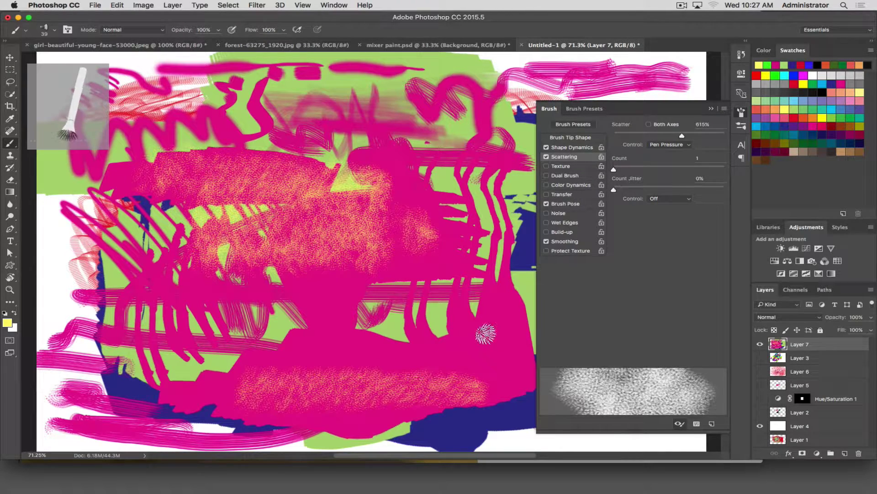
mouse_move(486, 333)
left_mouse_down()
mouse_move(263, 318)
mouse_move(180, 326)
left_mouse_up()
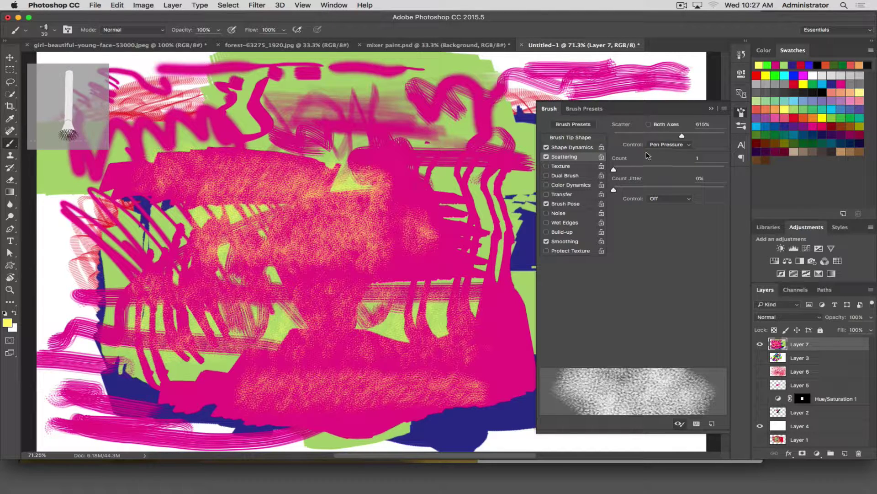
Review the control options for the scatter amount and keep Pen Pressure.
left_click(658, 146)
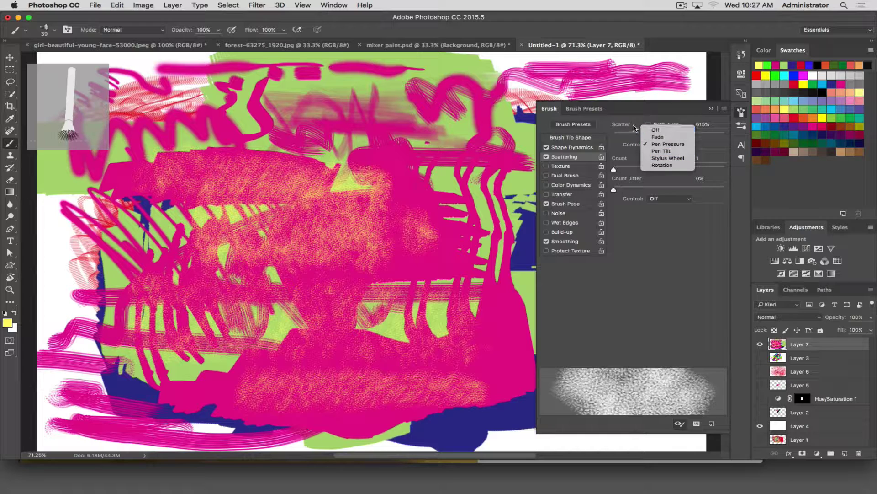
left_click(658, 144)
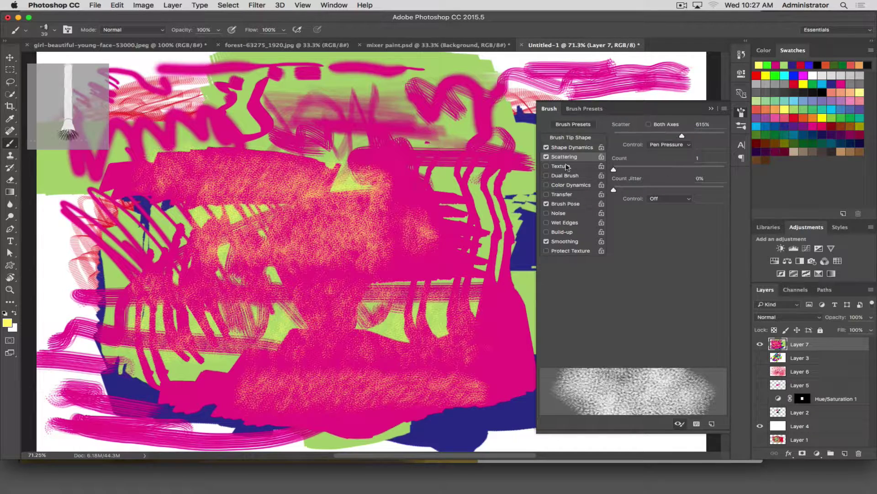
Paint scattered yellow texture over the centre, and test airbrush build-up with a dense black spot near the canvas's upper middle.
mouse_move(447, 207)
left_mouse_down()
mouse_move(470, 182)
mouse_move(426, 270)
mouse_move(351, 290)
mouse_move(364, 309)
mouse_move(268, 276)
mouse_move(190, 299)
mouse_move(402, 258)
left_mouse_up()
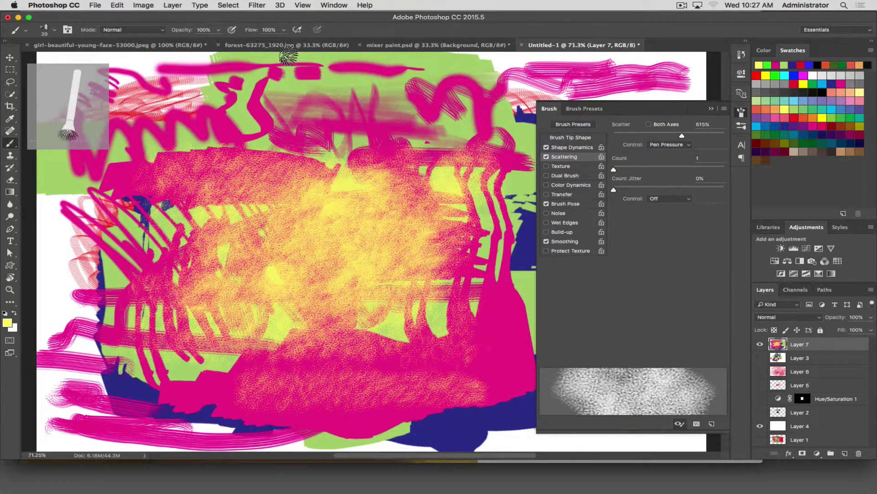
left_click(297, 31)
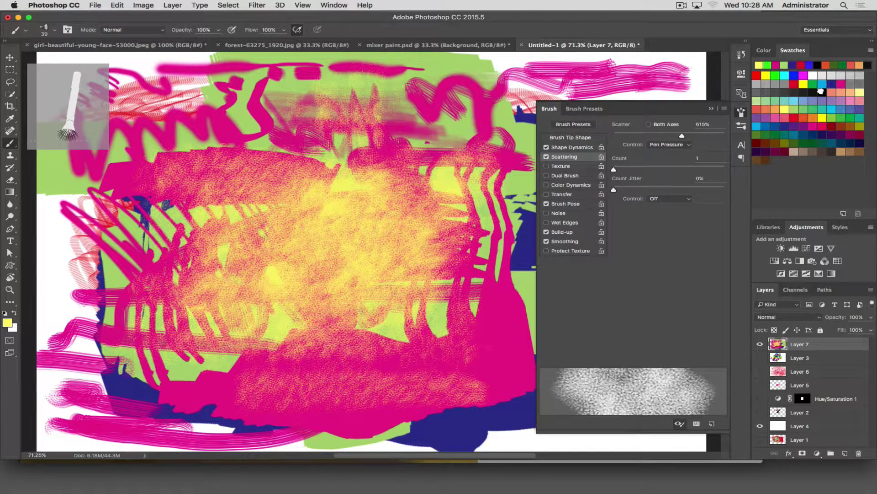
left_click(820, 91)
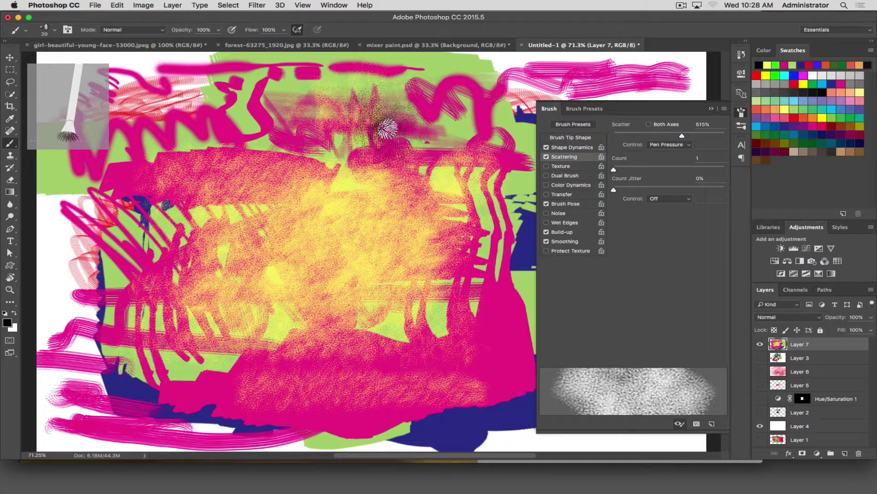
left_click_drag(387, 129, 398, 129)
Turn airbrush build-up off and paint black test strokes on the upper and central parts of the canvas.
left_click(297, 29)
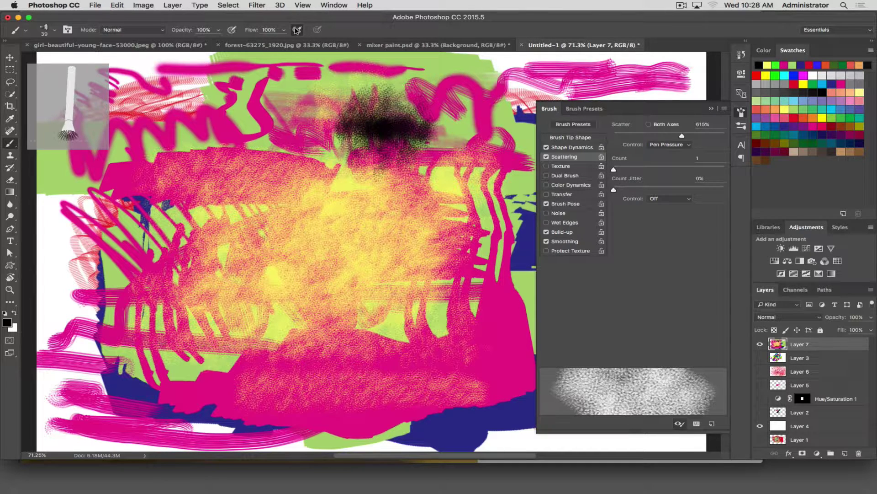
left_click_drag(291, 110, 287, 112)
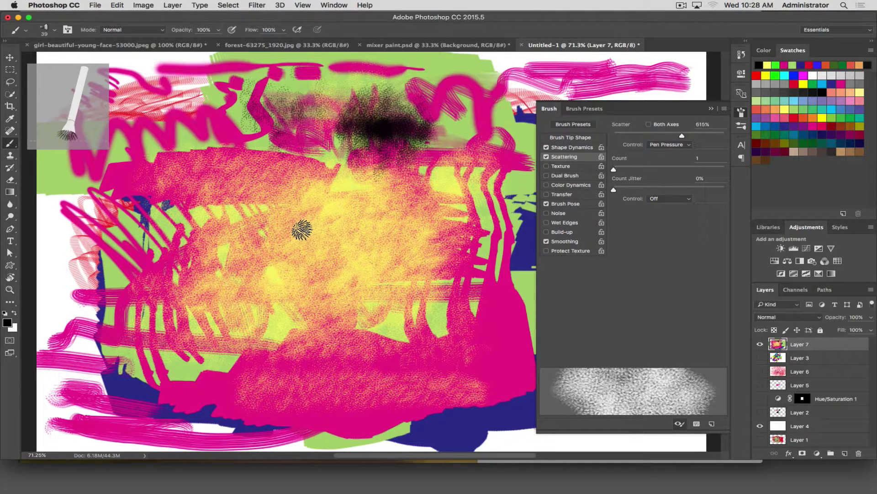
mouse_move(300, 229)
left_mouse_down()
mouse_move(289, 222)
mouse_move(312, 227)
mouse_move(283, 229)
mouse_move(317, 202)
mouse_move(246, 256)
mouse_move(185, 276)
mouse_move(309, 188)
mouse_move(380, 97)
mouse_move(429, 243)
mouse_move(220, 256)
mouse_move(192, 320)
left_mouse_up()
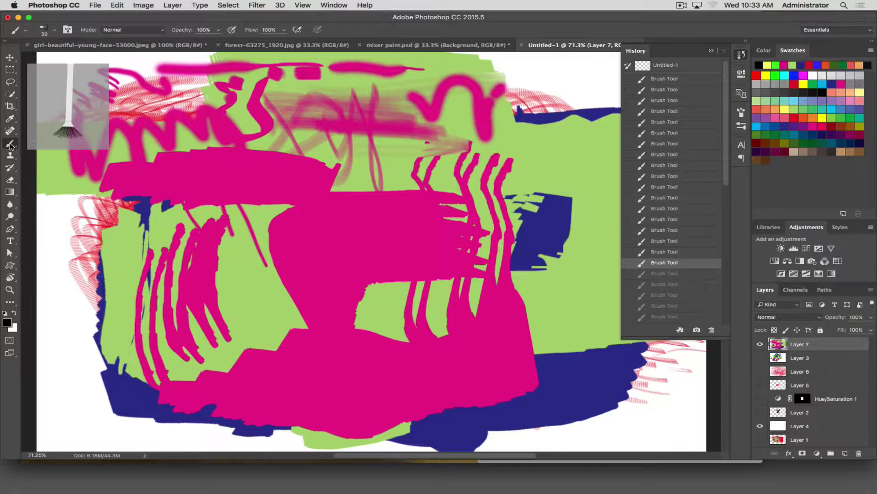
With the Mixer Brush on the Dry preset, paint a red wavy stroke across the upper canvas and down its left edge.
left_click(10, 144)
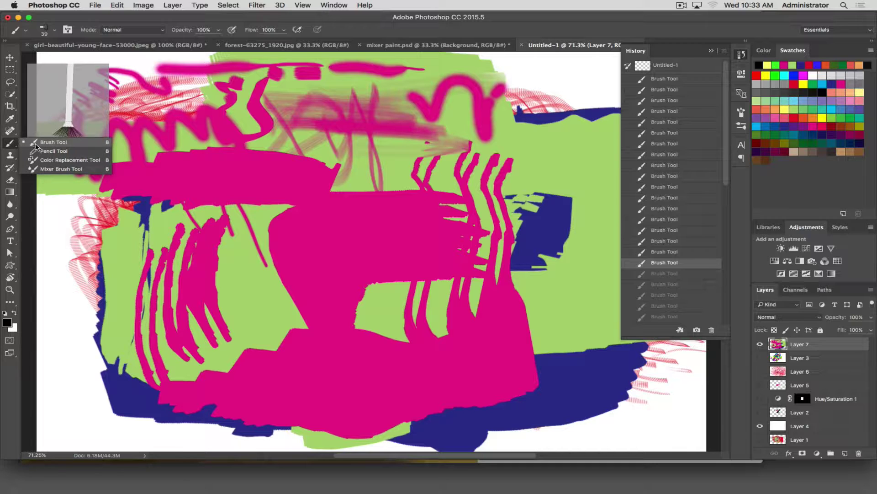
left_click(50, 169)
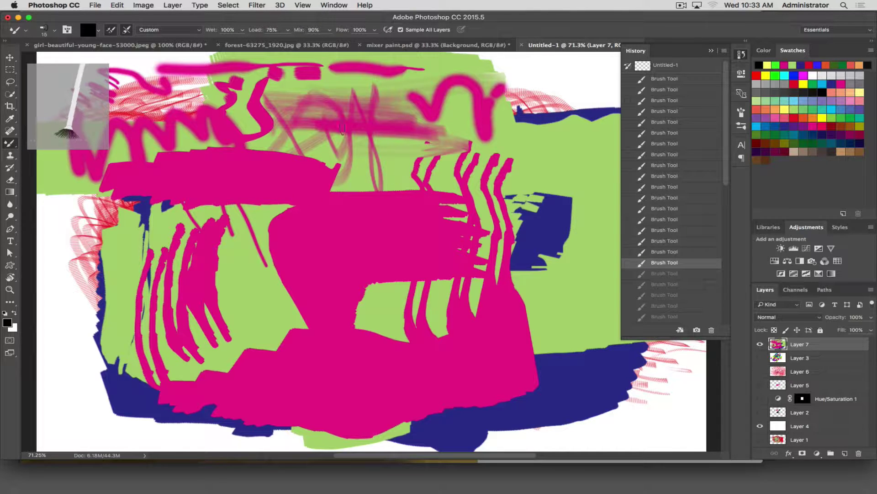
left_click(155, 30)
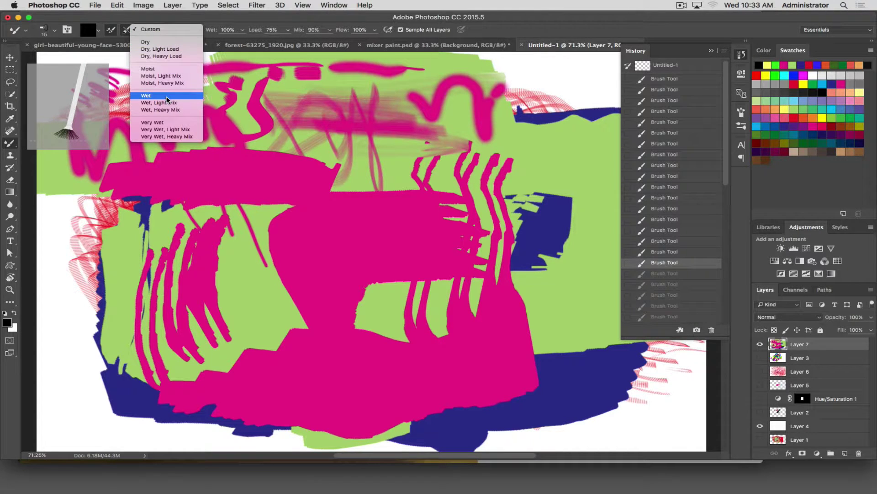
left_click(160, 45)
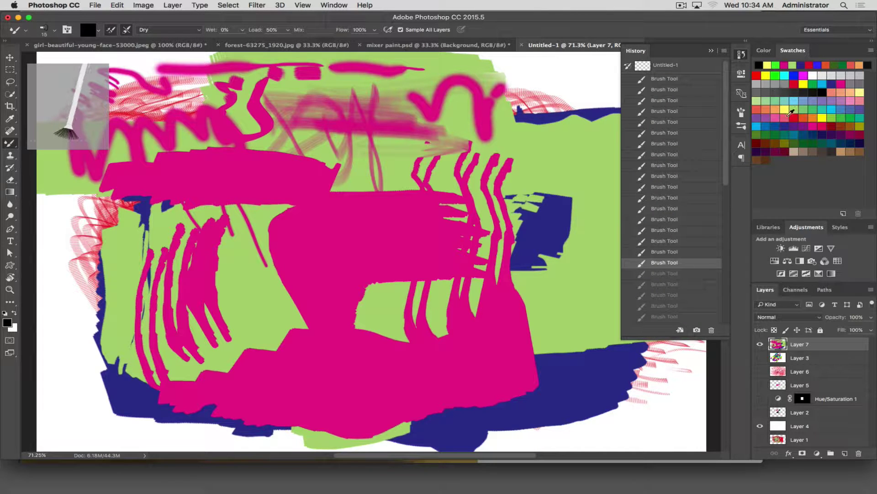
left_click(794, 119)
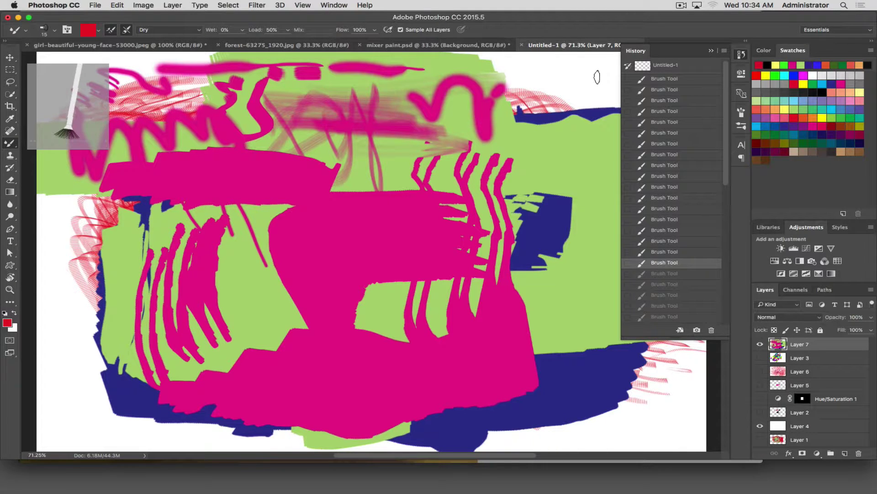
mouse_move(597, 77)
left_mouse_down()
mouse_move(590, 174)
mouse_move(565, 163)
mouse_move(556, 108)
mouse_move(525, 129)
mouse_move(498, 177)
mouse_move(473, 110)
mouse_move(432, 101)
mouse_move(369, 116)
mouse_move(322, 93)
mouse_move(290, 92)
mouse_move(133, 153)
mouse_move(62, 249)
mouse_move(51, 289)
mouse_move(63, 327)
mouse_move(64, 386)
left_mouse_up()
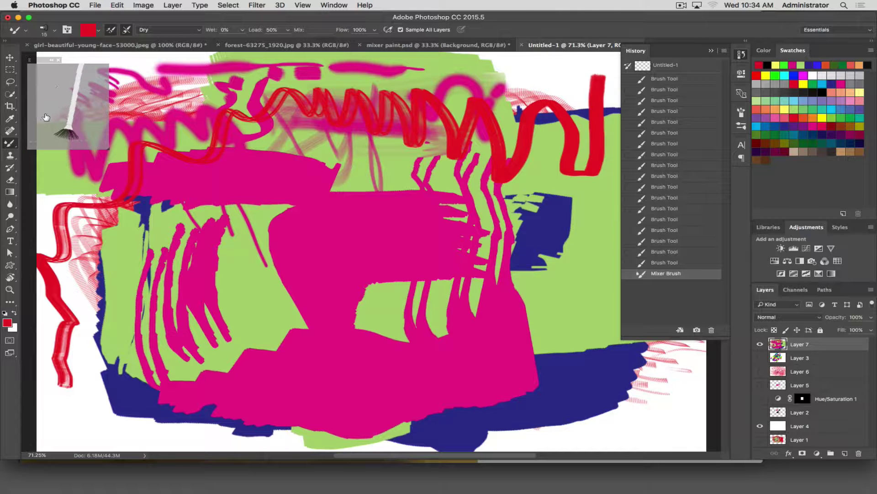
Choose a hard round 15 px brush tip and paint a red wavy stroke across the blue patch into the magenta area.
left_click(56, 32)
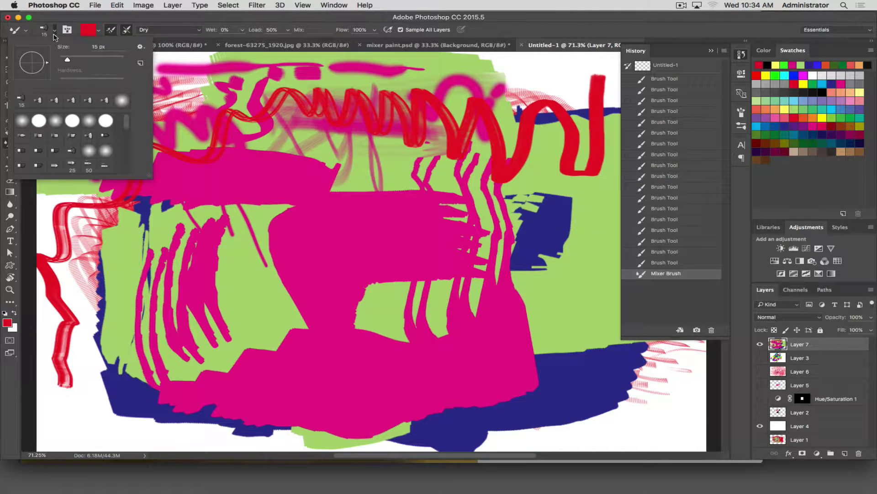
left_click(39, 121)
left_click(601, 247)
mouse_move(597, 238)
left_mouse_down()
mouse_move(567, 243)
mouse_move(531, 266)
mouse_move(490, 271)
mouse_move(418, 248)
left_mouse_up()
left_click_drag(186, 309, 217, 300)
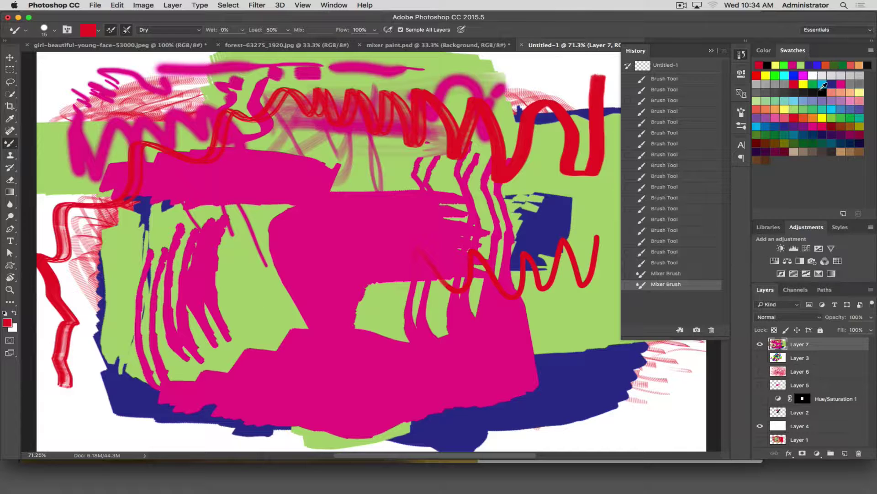
Pick black and paint a wavy Dry mixer stroke below the thin red one.
left_click(816, 95)
mouse_move(586, 302)
left_mouse_down()
mouse_move(586, 336)
mouse_move(560, 302)
mouse_move(499, 330)
mouse_move(458, 318)
mouse_move(351, 316)
left_mouse_up()
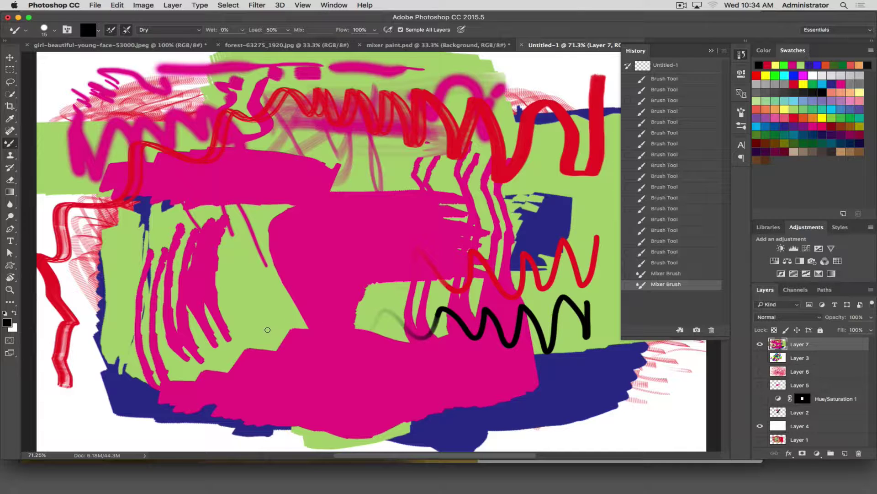
left_click(267, 329)
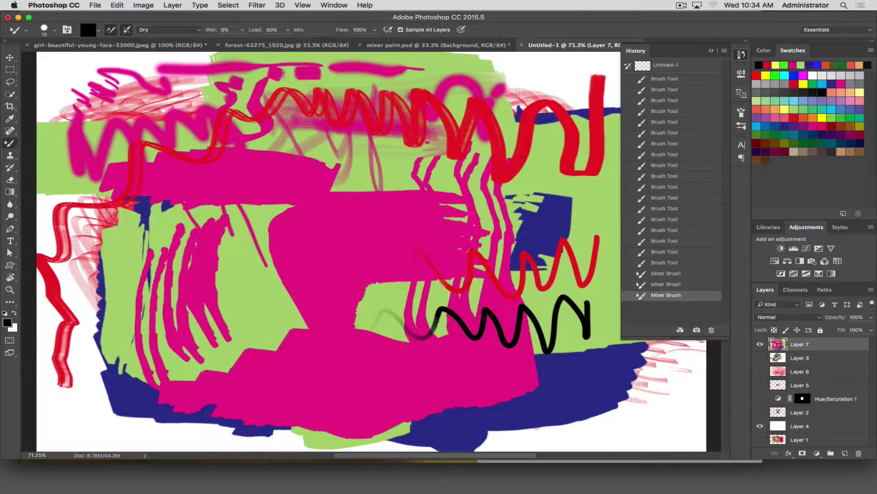
Set the mixer brush load to 100% and paint a long black zigzag across the middle of the canvas.
left_click(288, 31)
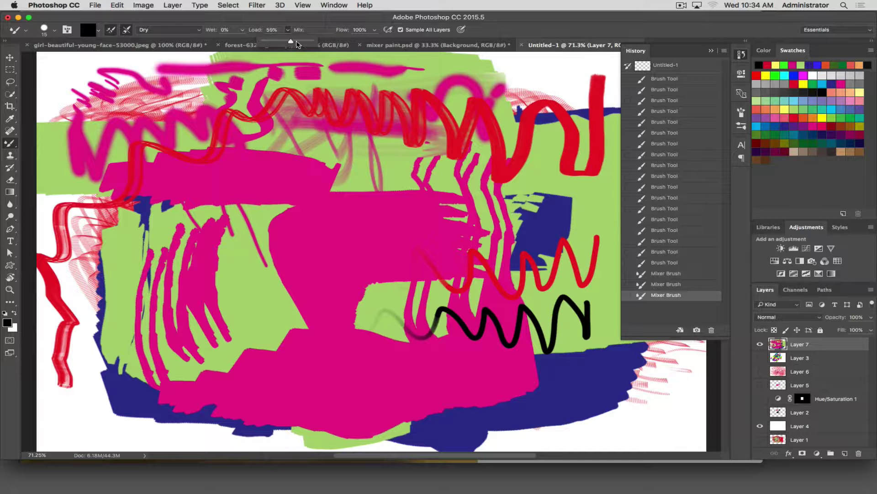
left_click_drag(291, 42, 315, 41)
mouse_move(493, 192)
left_mouse_down()
mouse_move(327, 206)
mouse_move(221, 202)
left_mouse_up()
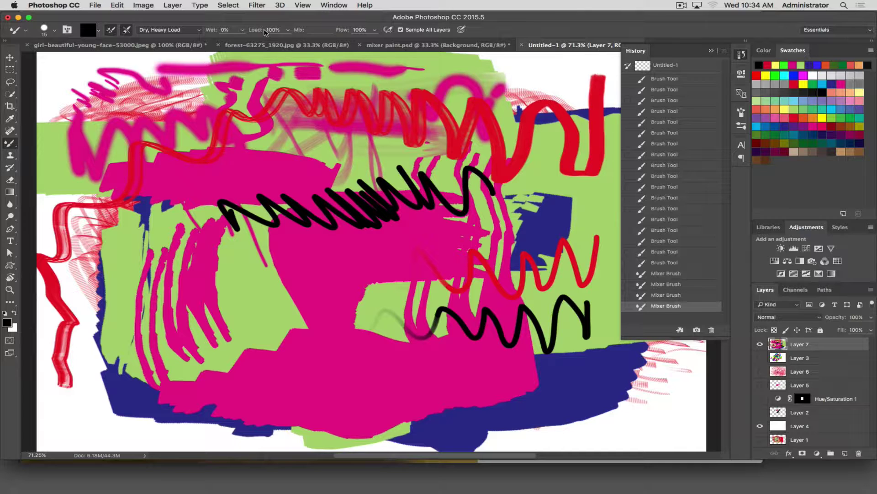
Set the mixer brush load to 8% and paint a short black wavy stroke below the long black zigzag.
left_click(288, 31)
left_click(246, 42)
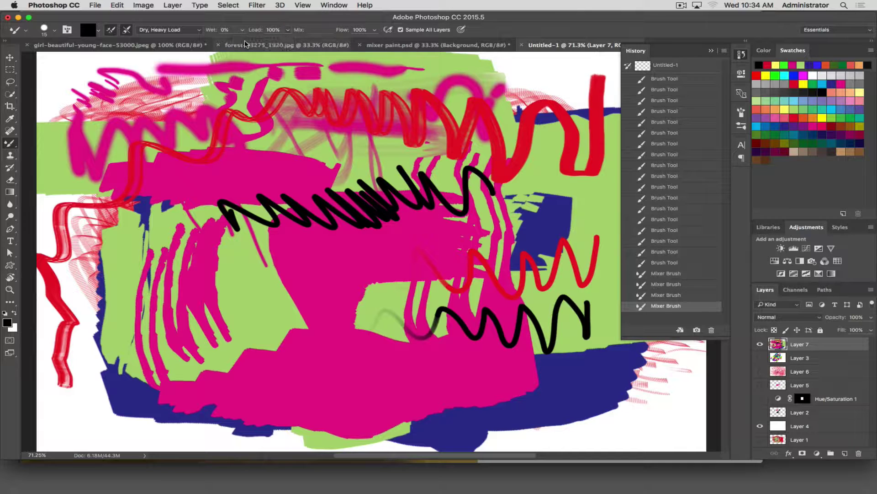
left_click(288, 31)
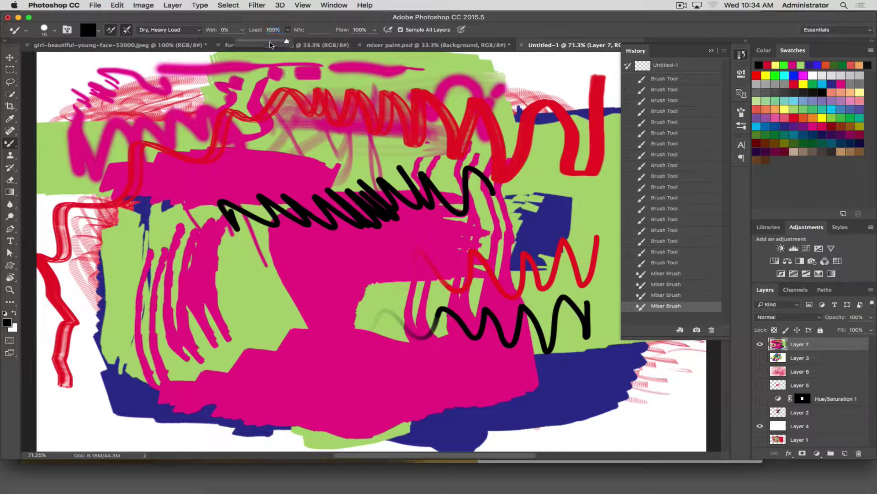
left_click(243, 43)
mouse_move(382, 261)
left_mouse_down()
mouse_move(349, 272)
mouse_move(303, 264)
mouse_move(268, 275)
left_mouse_up()
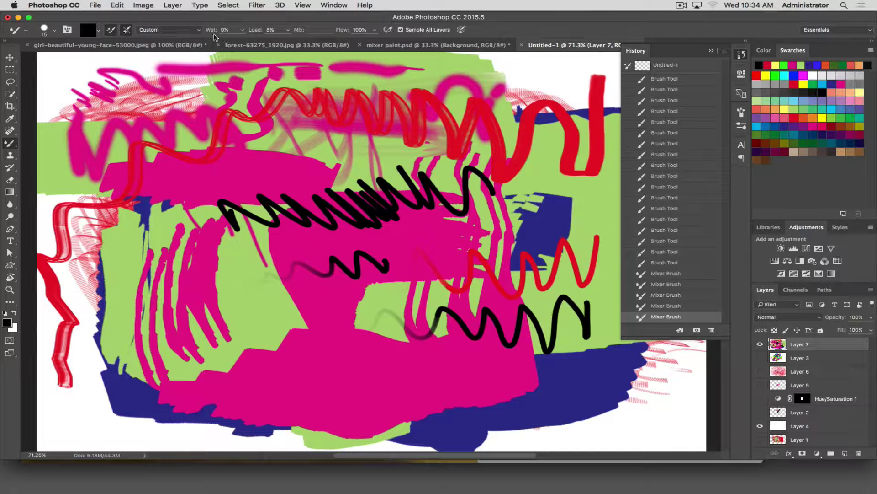
Apply the Wet mixer preset and smear the black zigzag and the upper red strokes into the surrounding colours.
left_click(172, 30)
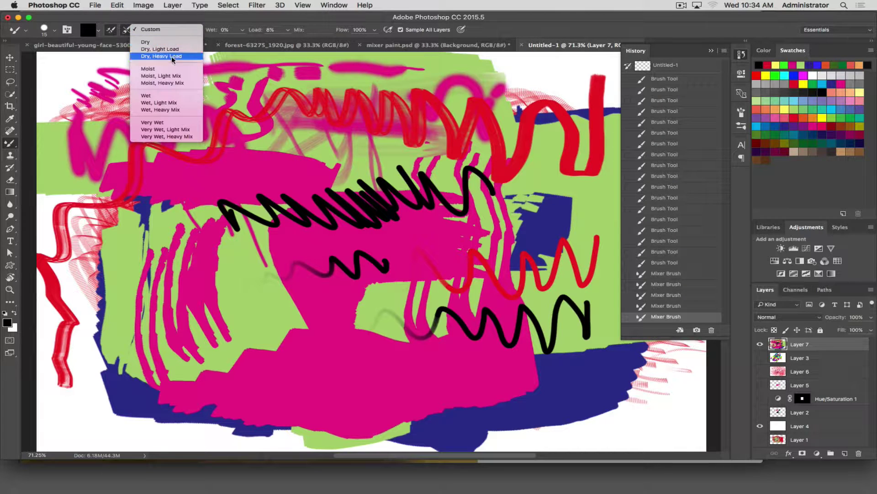
left_click(172, 96)
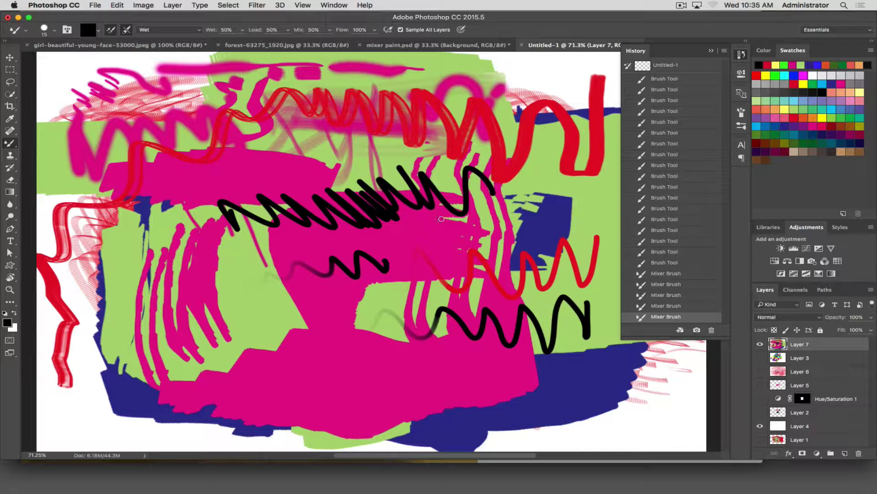
mouse_move(438, 223)
left_mouse_down()
mouse_move(443, 200)
mouse_move(405, 235)
mouse_move(355, 219)
mouse_move(341, 222)
mouse_move(337, 239)
mouse_move(306, 251)
mouse_move(274, 220)
mouse_move(278, 265)
mouse_move(221, 214)
mouse_move(208, 213)
mouse_move(239, 255)
mouse_move(207, 172)
mouse_move(256, 204)
mouse_move(271, 202)
mouse_move(269, 183)
mouse_move(299, 208)
mouse_move(290, 185)
mouse_move(321, 202)
mouse_move(283, 162)
mouse_move(323, 185)
mouse_move(327, 175)
mouse_move(289, 156)
mouse_move(232, 158)
mouse_move(228, 149)
mouse_move(226, 161)
mouse_move(200, 135)
mouse_move(243, 118)
mouse_move(277, 131)
mouse_move(275, 110)
mouse_move(274, 118)
mouse_move(300, 118)
mouse_move(293, 96)
mouse_move(310, 146)
mouse_move(303, 130)
mouse_move(313, 121)
mouse_move(311, 95)
mouse_move(316, 130)
mouse_move(345, 139)
mouse_move(320, 135)
left_mouse_up()
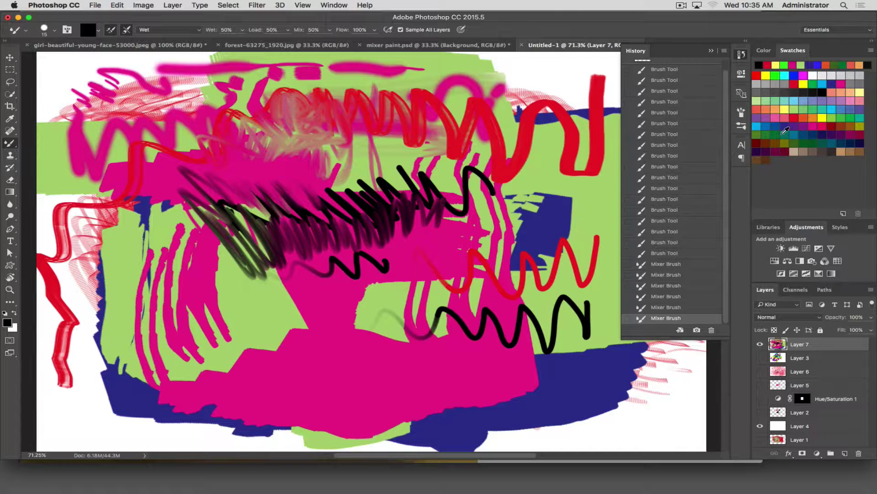
Pick blue and blend wet mixer strokes over the magenta, green and black areas in the left and middle of the canvas.
left_click(766, 126)
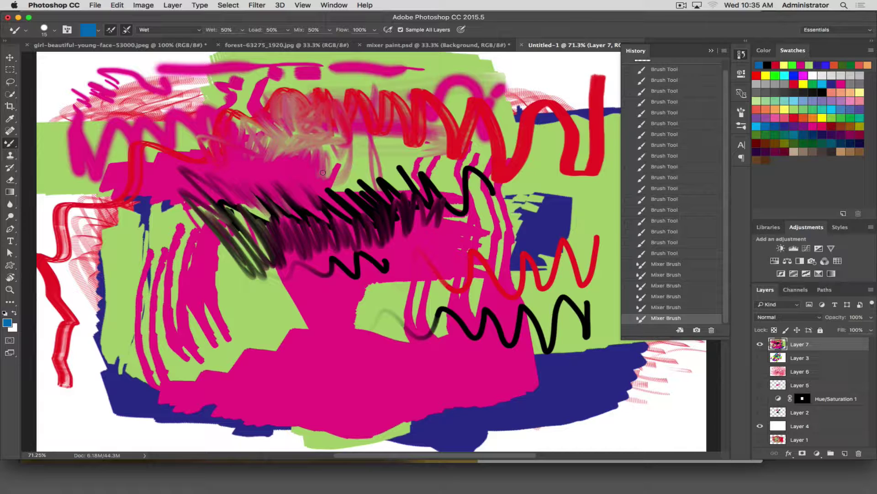
mouse_move(338, 161)
left_mouse_down()
mouse_move(327, 177)
mouse_move(323, 150)
left_mouse_up()
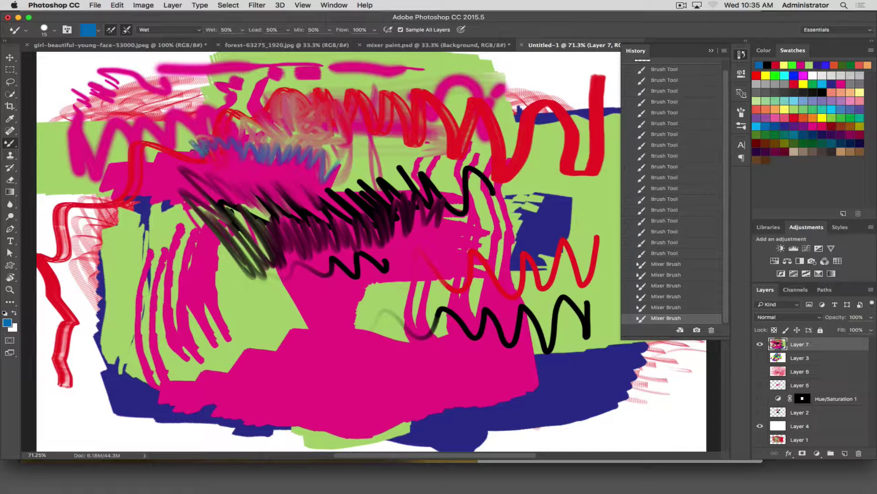
mouse_move(192, 152)
left_mouse_down()
mouse_move(146, 148)
mouse_move(126, 158)
mouse_move(130, 175)
mouse_move(112, 184)
mouse_move(90, 164)
mouse_move(81, 166)
mouse_move(125, 221)
mouse_move(46, 179)
mouse_move(110, 264)
mouse_move(109, 277)
mouse_move(76, 248)
mouse_move(124, 319)
mouse_move(83, 284)
mouse_move(106, 317)
mouse_move(79, 296)
mouse_move(83, 310)
mouse_move(114, 357)
mouse_move(123, 255)
mouse_move(143, 261)
mouse_move(90, 195)
mouse_move(148, 236)
mouse_move(118, 183)
mouse_move(158, 202)
left_mouse_up()
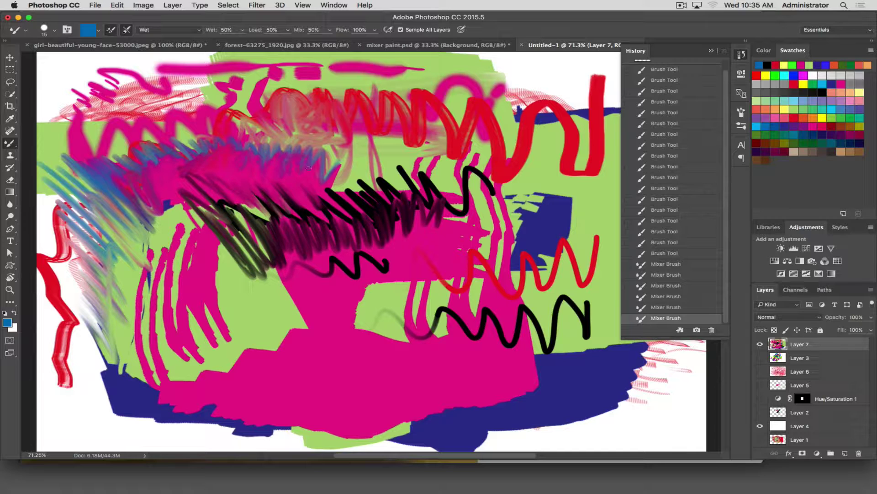
mouse_move(159, 216)
left_mouse_down()
mouse_move(195, 197)
mouse_move(160, 245)
mouse_move(151, 279)
mouse_move(201, 233)
mouse_move(284, 273)
mouse_move(411, 310)
mouse_move(320, 274)
mouse_move(206, 205)
mouse_move(225, 329)
mouse_move(231, 274)
mouse_move(206, 315)
mouse_move(146, 297)
mouse_move(174, 280)
mouse_move(219, 311)
mouse_move(227, 272)
mouse_move(249, 249)
mouse_move(284, 315)
mouse_move(244, 276)
mouse_move(228, 280)
mouse_move(206, 320)
left_mouse_up()
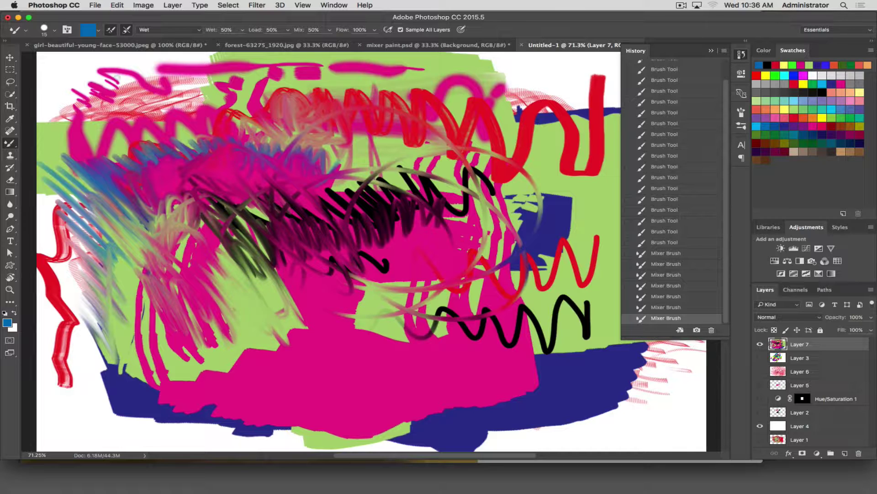
Switch to the girl-beautiful-young-face-53000.jpeg document and paint wet blue mixer strokes over the face and hair.
left_click(115, 46)
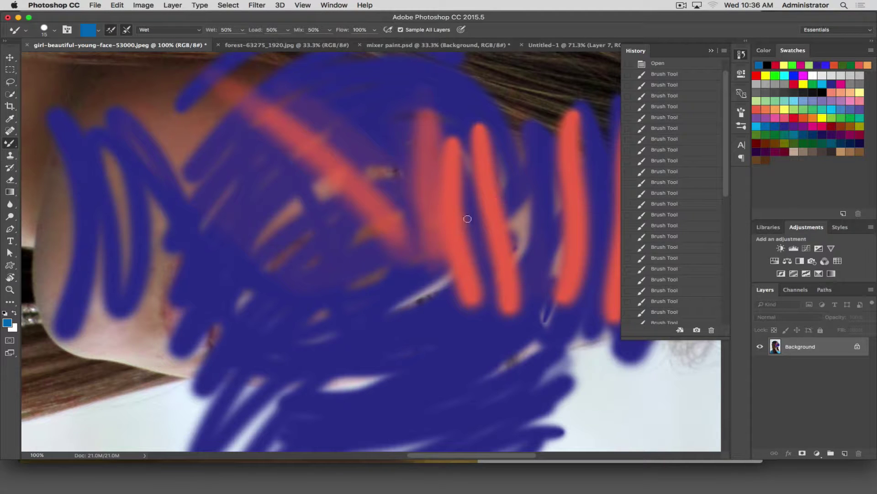
mouse_move(508, 190)
left_mouse_down()
mouse_move(446, 201)
mouse_move(349, 145)
mouse_move(349, 165)
mouse_move(426, 293)
mouse_move(358, 283)
mouse_move(360, 249)
mouse_move(226, 136)
mouse_move(180, 276)
mouse_move(506, 281)
mouse_move(268, 130)
mouse_move(298, 349)
mouse_move(476, 171)
mouse_move(316, 311)
mouse_move(361, 307)
mouse_move(190, 317)
mouse_move(156, 302)
left_mouse_up()
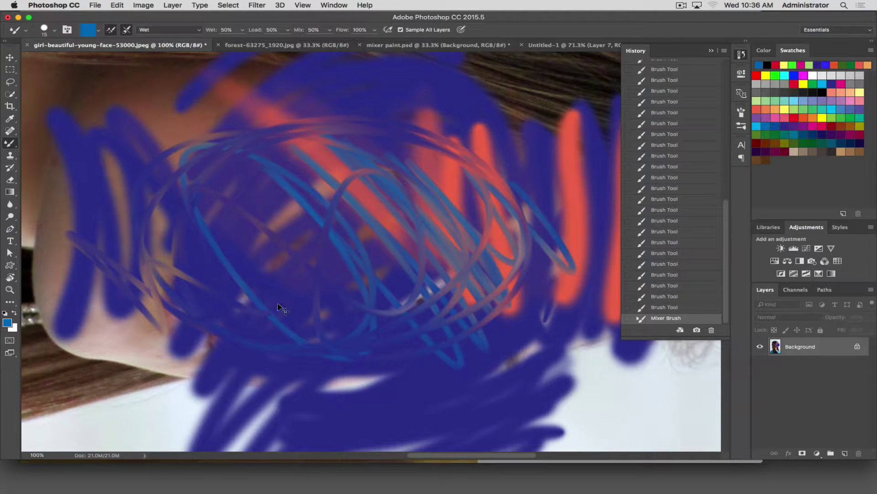
key("super+0")
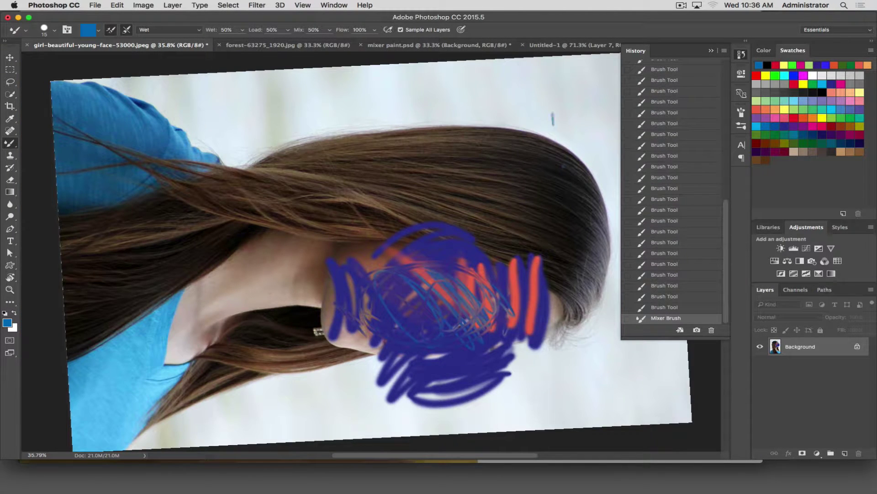
left_click_drag(554, 122, 366, 82)
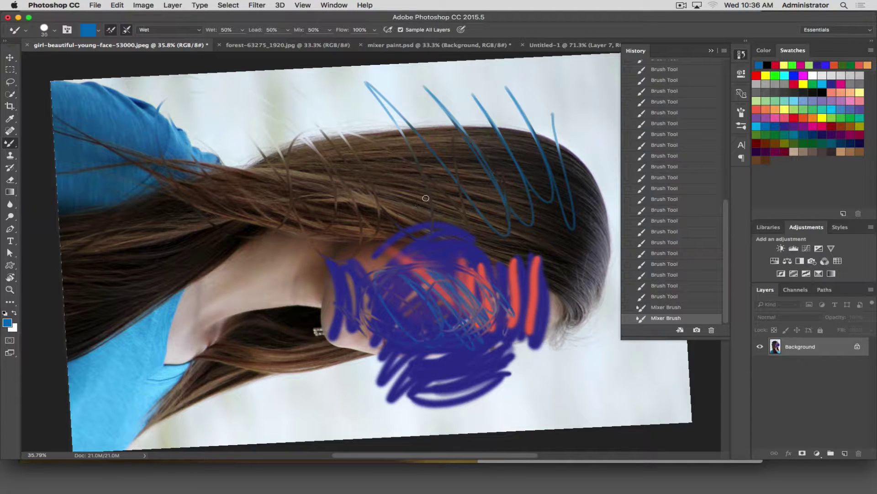
Enlarge the mixer brush to 600 px and paint broad blue strokes over most of the portrait photo.
key("bracketright")
key("bracketright")
key("bracketright")
key("bracketright")
key("bracketright")
key("bracketright")
key("bracketright")
key("bracketright")
key("bracketright")
key("bracketright")
key("bracketright")
mouse_move(562, 141)
left_mouse_down()
mouse_move(566, 132)
mouse_move(492, 197)
mouse_move(352, 108)
mouse_move(114, 251)
mouse_move(582, 314)
mouse_move(170, 275)
mouse_move(304, 180)
mouse_move(253, 170)
mouse_move(250, 194)
left_mouse_up()
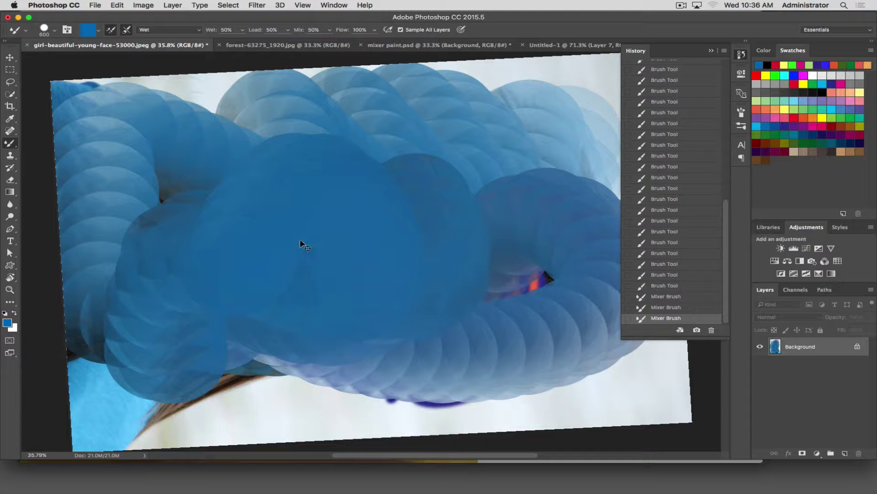
Undo the last broad blue mixer stroke on the portrait photo.
key("super+plus")
key("super+plus")
key("super+plus")
key("super+plus")
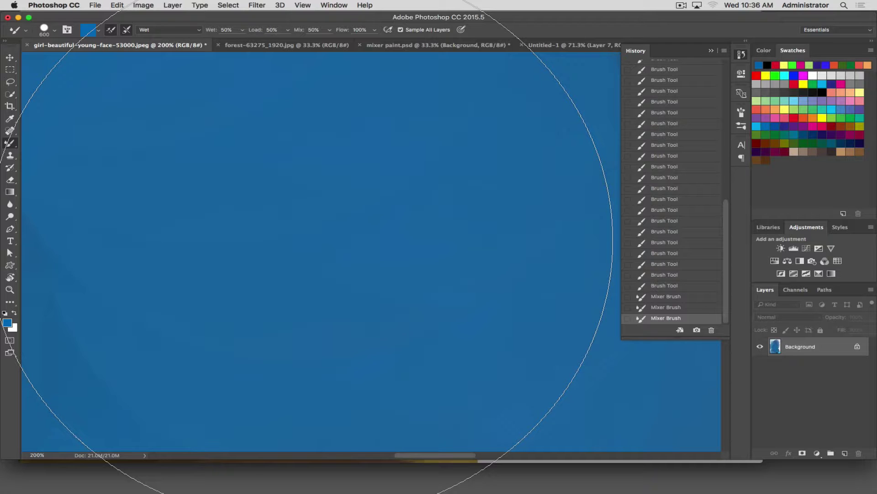
key("super+z")
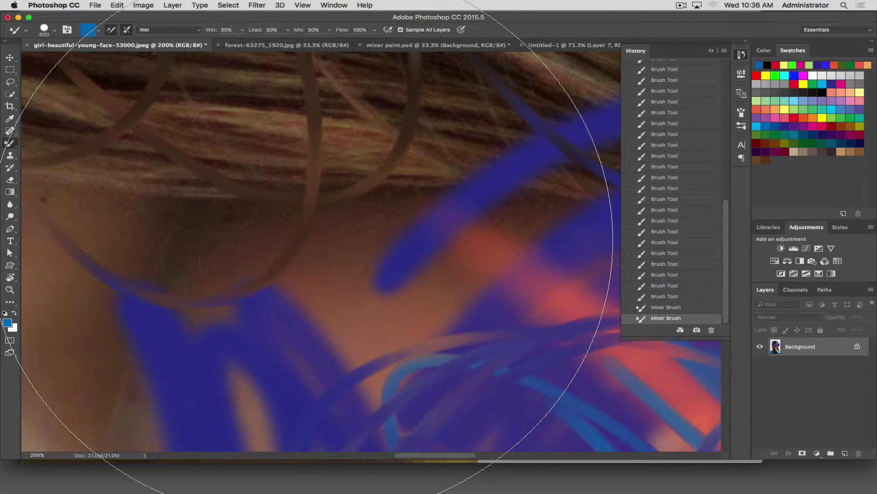
Step backward through the portrait photo's history until all the painted blue and red strokes on it are undone.
key("super+alt+z")
key("super+alt+z")
key("super+alt+z")
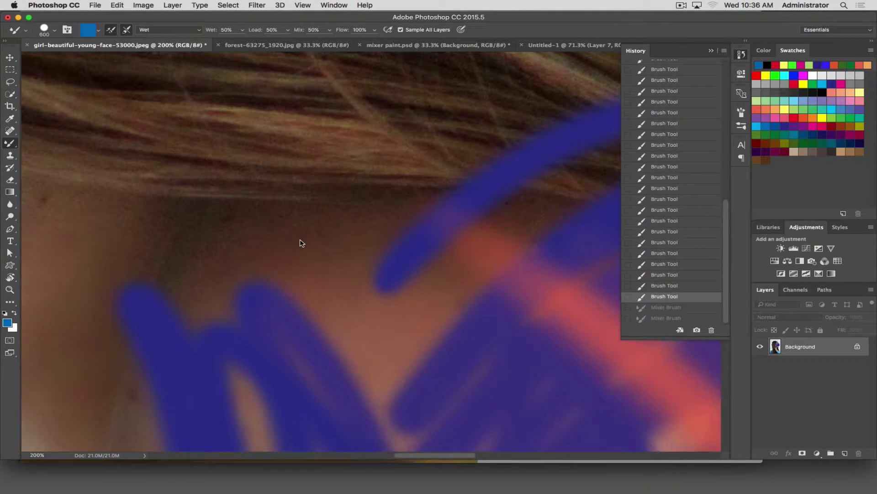
key("super+alt+z")
key("super+alt+z")
key("super+alt+z")
key("super+alt+z")
key("super+alt+z")
key("super+alt+z")
key("super+alt+z")
key("super+alt+z")
key("super+alt+z")
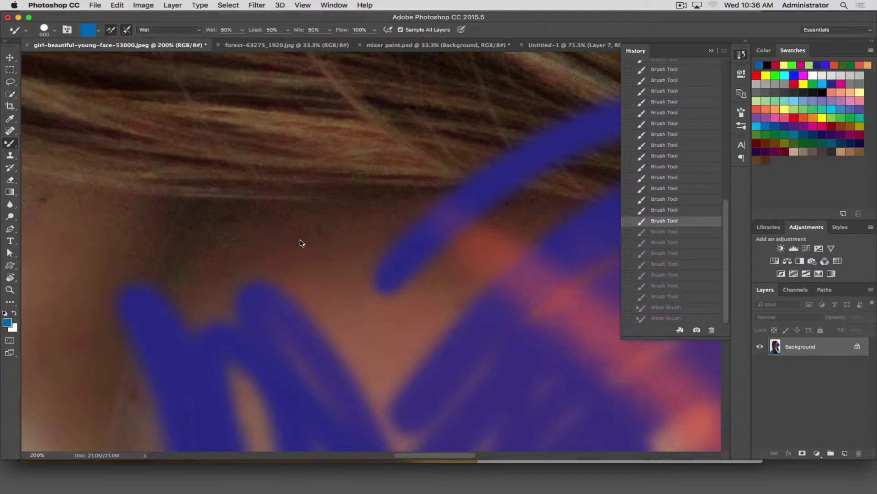
key("super+alt+z")
key("super+alt+z")
key("super+alt+z")
key("super+alt+z")
key("super+alt+z")
key("super+alt+z")
key("super+alt+z")
key("super+alt+z")
key("super+alt+z")
key("super+alt+z")
key("super+alt+z")
key("super+alt+z")
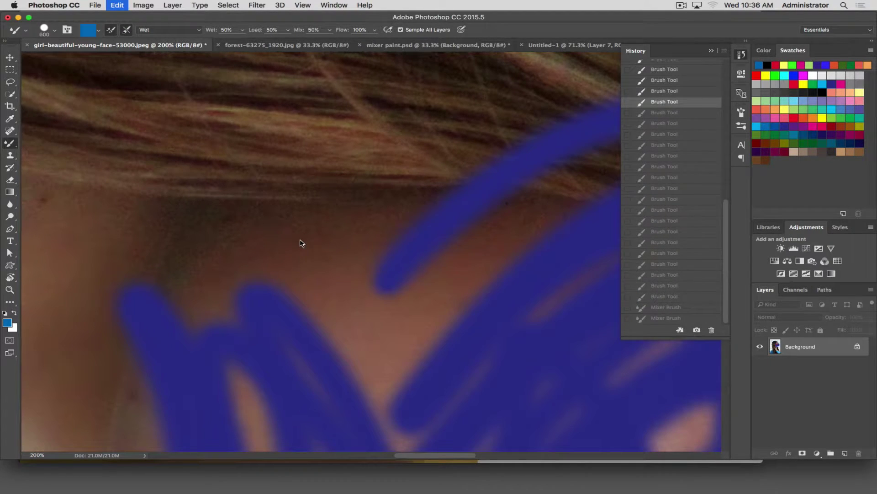
key("super+alt+z")
key("super+alt+z")
key("super+alt+z")
key("super+alt+z")
key("super+alt+z")
key("super+alt+z")
key("super+alt+z")
key("super+alt+z")
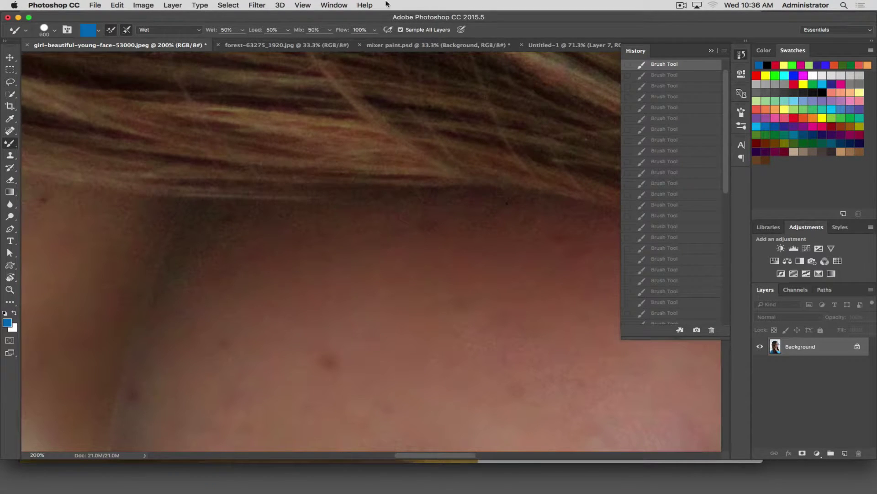
Switch to the Untitled-1 document, reduce the mixer brush to 80 px and paint blue over the dark blue patch at the canvas's right side.
left_click(557, 46)
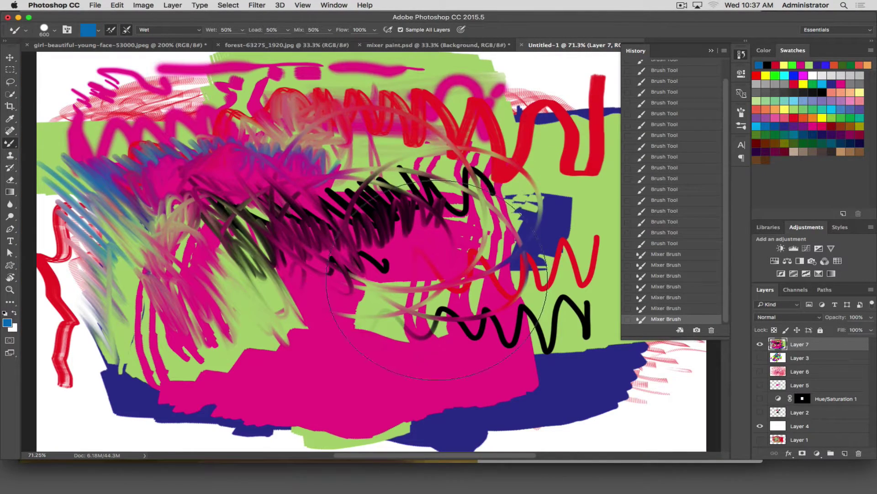
key("bracketleft")
key("bracketleft")
key("bracketleft")
key("bracketleft")
key("bracketleft")
key("bracketleft")
key("bracketleft")
key("bracketleft")
key("bracketleft")
key("bracketleft")
key("bracketleft")
mouse_move(587, 228)
left_mouse_down()
mouse_move(583, 263)
mouse_move(580, 231)
mouse_move(581, 253)
mouse_move(574, 244)
mouse_move(583, 277)
mouse_move(565, 232)
mouse_move(539, 256)
mouse_move(544, 220)
mouse_move(571, 198)
mouse_move(541, 199)
mouse_move(519, 183)
left_mouse_up()
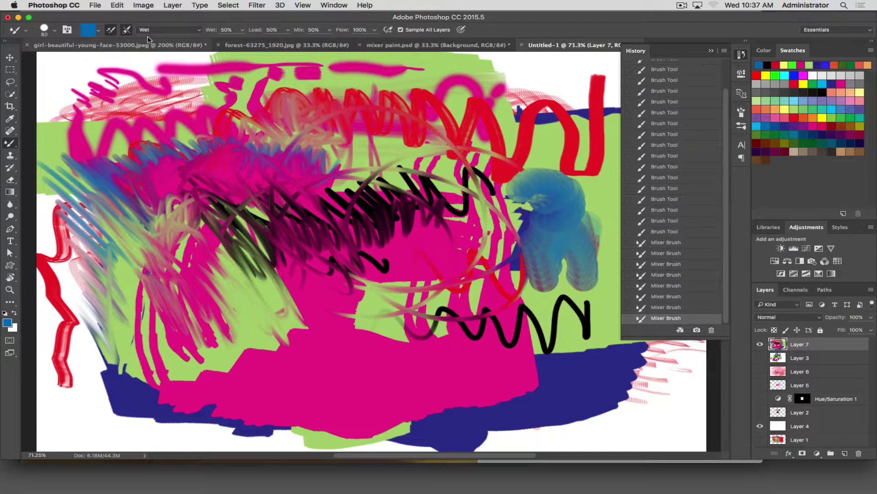
Choose the soft round brush tip with 0% hardness and blend blue mixer strokes across the lower part of the canvas.
left_click(48, 34)
left_click(21, 122)
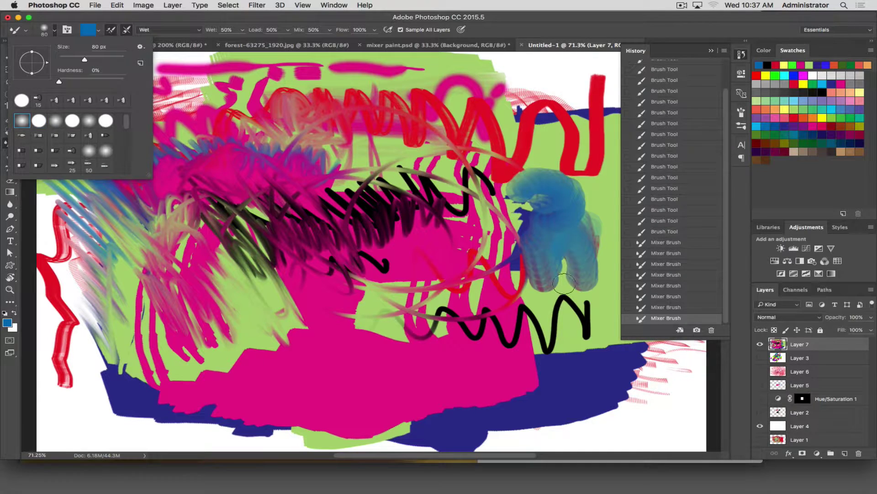
mouse_move(564, 284)
left_mouse_down()
mouse_move(573, 305)
mouse_move(553, 317)
mouse_move(572, 355)
mouse_move(587, 357)
mouse_move(606, 342)
mouse_move(531, 359)
mouse_move(521, 343)
mouse_move(460, 377)
mouse_move(492, 346)
mouse_move(496, 358)
mouse_move(284, 307)
mouse_move(310, 298)
mouse_move(219, 293)
mouse_move(132, 341)
mouse_move(64, 419)
mouse_move(150, 379)
mouse_move(256, 411)
mouse_move(188, 407)
mouse_move(331, 434)
mouse_move(196, 435)
mouse_move(366, 433)
mouse_move(456, 415)
mouse_move(399, 437)
mouse_move(570, 395)
mouse_move(548, 371)
mouse_move(375, 446)
mouse_move(451, 436)
left_mouse_up()
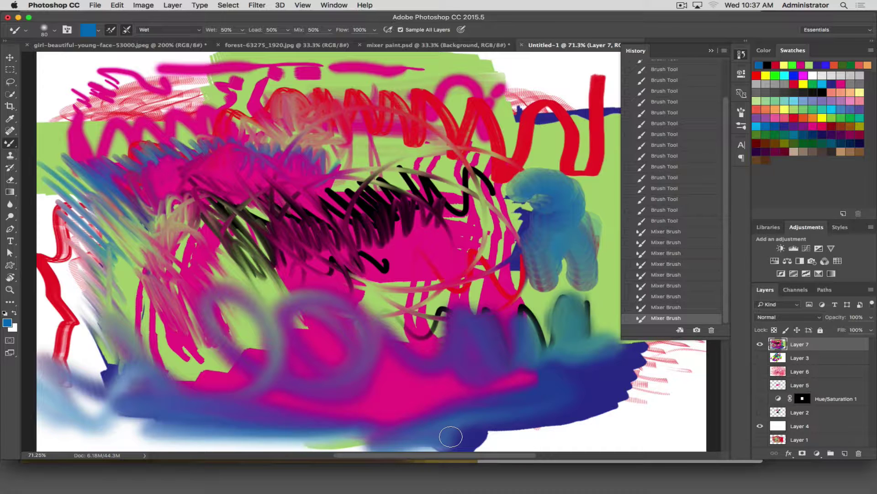
left_click_drag(566, 332, 567, 307)
Blend blue mixer strokes over the magenta loop and red zigzag in the upper-right area of the artwork.
left_click_drag(505, 100, 540, 176)
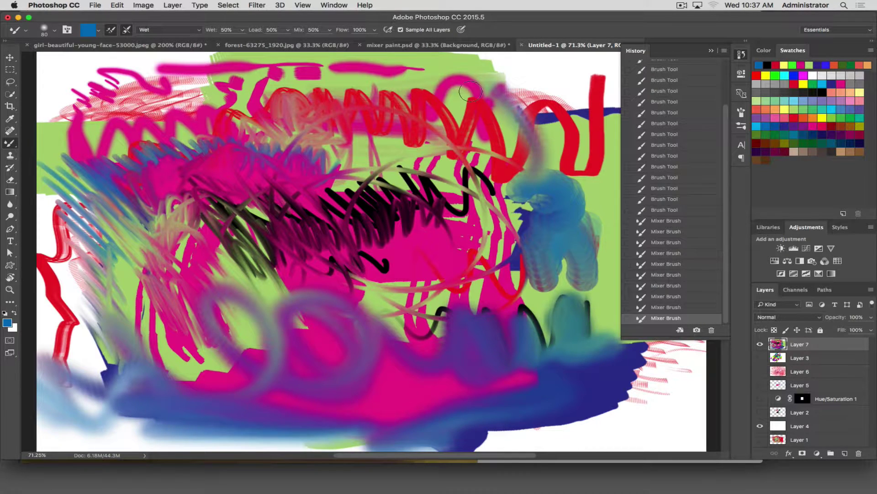
left_click_drag(474, 93, 507, 159)
mouse_move(474, 107)
left_mouse_down()
mouse_move(467, 161)
mouse_move(453, 99)
mouse_move(464, 134)
mouse_move(460, 111)
left_mouse_up()
mouse_move(454, 101)
left_mouse_down()
mouse_move(467, 128)
mouse_move(460, 132)
left_mouse_up()
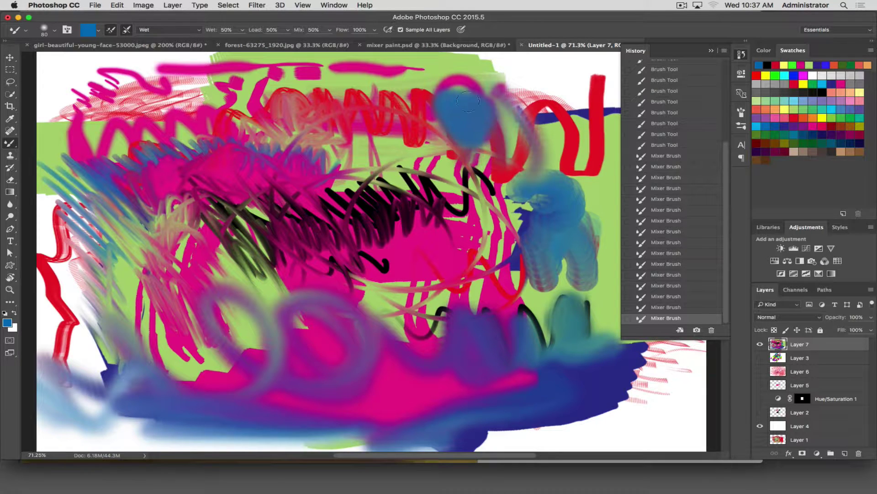
Keep brush loading after each stroke on with cleaning off, and blend mixer strokes over the canvas's right side, middle and upper area.
left_click(111, 32)
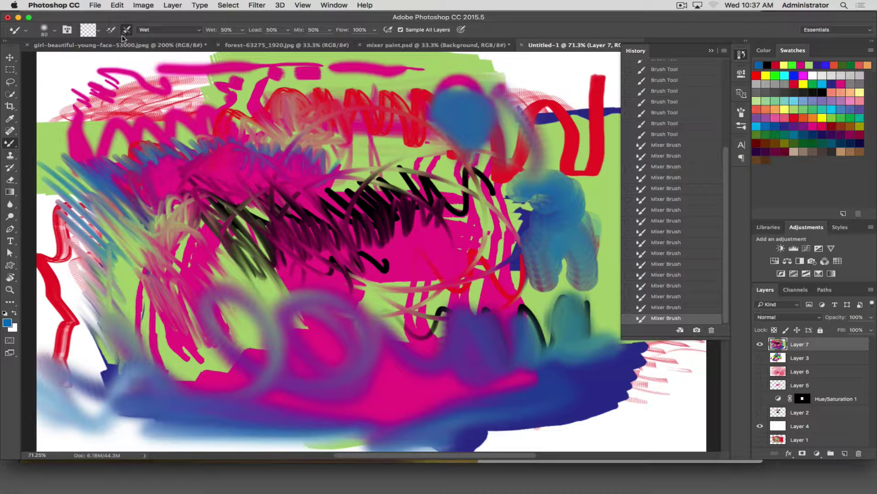
left_click(107, 29)
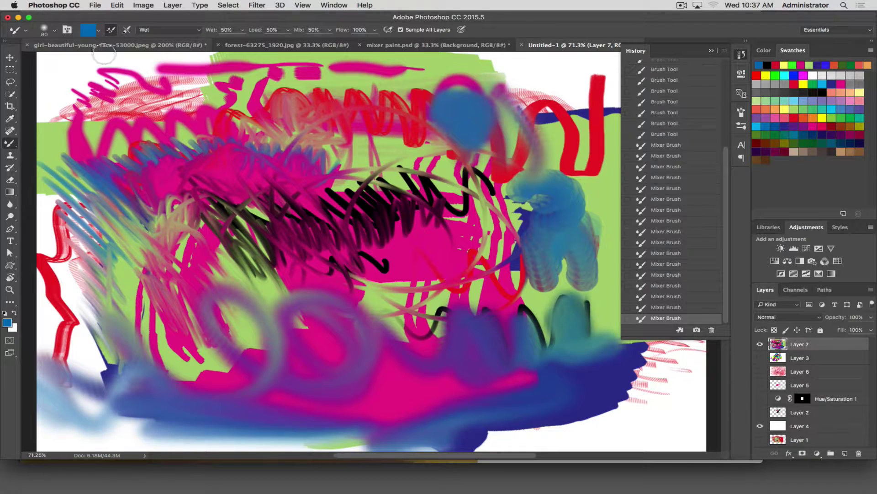
mouse_move(567, 133)
left_mouse_down()
mouse_move(590, 87)
mouse_move(576, 151)
mouse_move(525, 83)
mouse_move(596, 179)
mouse_move(590, 338)
left_mouse_up()
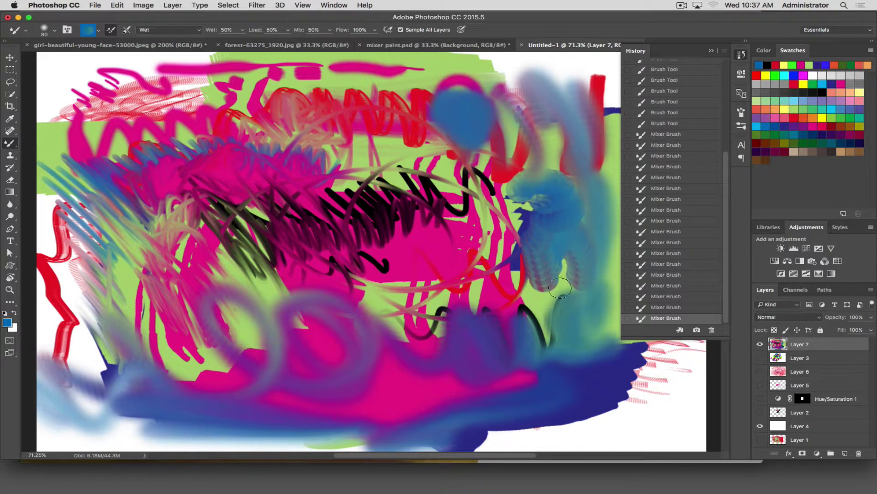
mouse_move(484, 201)
left_mouse_down()
mouse_move(487, 269)
mouse_move(423, 272)
mouse_move(366, 229)
mouse_move(370, 108)
mouse_move(192, 121)
left_mouse_up()
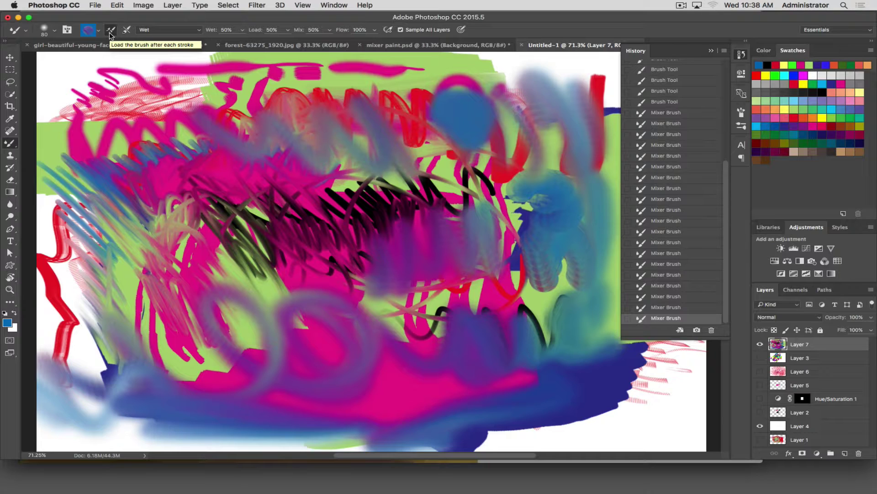
Turn off loading and turn on cleaning after each stroke, then smear the existing paint around the blue blob with the empty mixer brush.
left_click(110, 32)
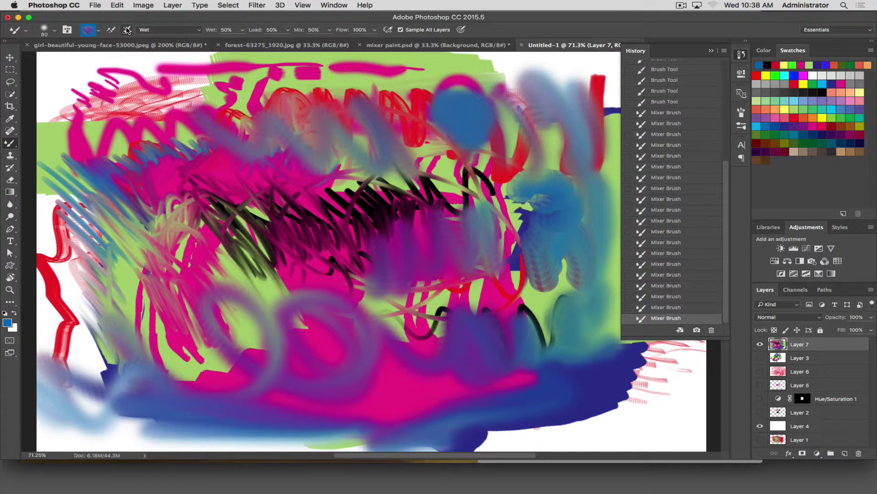
left_click(126, 30)
left_click(446, 169)
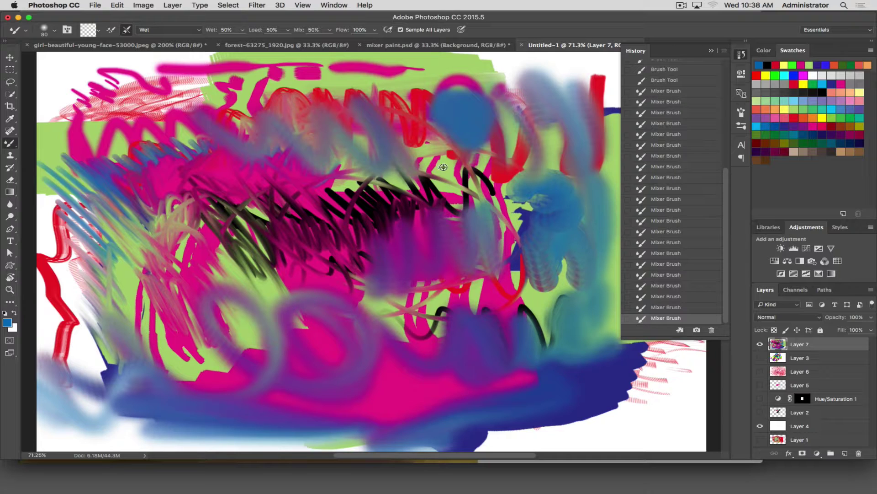
mouse_move(443, 166)
left_mouse_down()
mouse_move(438, 141)
mouse_move(420, 134)
mouse_move(433, 117)
mouse_move(533, 168)
mouse_move(537, 157)
mouse_move(433, 148)
mouse_move(433, 175)
mouse_move(504, 191)
mouse_move(389, 228)
left_mouse_up()
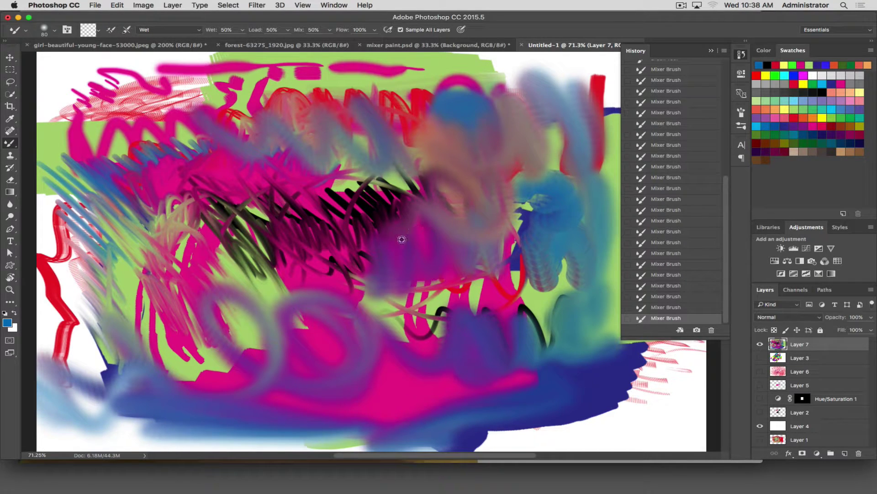
Sample paint from several spots on the canvas into the mixer brush and blend strokes across the artwork, starting at its lower right.
left_click(442, 198, "alt")
left_click(393, 180, "alt")
left_click(289, 123, "alt")
left_click(303, 185, "alt")
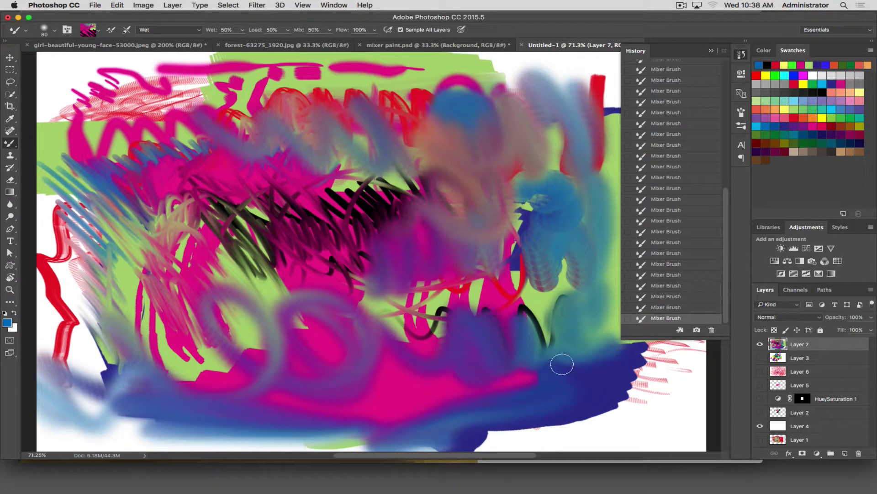
mouse_move(633, 397)
left_mouse_down()
mouse_move(621, 418)
mouse_move(568, 396)
mouse_move(577, 412)
mouse_move(562, 415)
mouse_move(641, 383)
mouse_move(607, 376)
mouse_move(538, 384)
mouse_move(521, 406)
mouse_move(556, 393)
mouse_move(474, 406)
mouse_move(535, 378)
mouse_move(503, 337)
mouse_move(443, 327)
left_mouse_up()
mouse_move(441, 295)
left_mouse_down()
mouse_move(421, 297)
mouse_move(402, 323)
mouse_move(476, 292)
mouse_move(537, 284)
mouse_move(508, 297)
mouse_move(540, 334)
mouse_move(553, 210)
mouse_move(533, 206)
mouse_move(543, 202)
mouse_move(531, 268)
mouse_move(536, 287)
mouse_move(568, 291)
mouse_move(552, 306)
mouse_move(553, 292)
mouse_move(494, 317)
mouse_move(344, 246)
mouse_move(332, 310)
mouse_move(268, 292)
mouse_move(207, 290)
mouse_move(188, 345)
mouse_move(167, 360)
mouse_move(115, 284)
mouse_move(108, 208)
mouse_move(167, 213)
mouse_move(232, 196)
mouse_move(267, 171)
mouse_move(409, 186)
mouse_move(409, 145)
mouse_move(363, 168)
mouse_move(376, 203)
mouse_move(369, 184)
mouse_move(329, 219)
mouse_move(294, 231)
mouse_move(265, 210)
mouse_move(308, 142)
mouse_move(251, 151)
mouse_move(188, 145)
mouse_move(45, 112)
mouse_move(75, 128)
mouse_move(89, 149)
mouse_move(61, 182)
mouse_move(65, 211)
mouse_move(56, 187)
mouse_move(69, 107)
mouse_move(88, 279)
mouse_move(80, 408)
mouse_move(64, 339)
mouse_move(25, 304)
mouse_move(46, 445)
mouse_move(43, 437)
mouse_move(90, 417)
mouse_move(132, 411)
mouse_move(137, 430)
mouse_move(178, 432)
mouse_move(681, 421)
mouse_move(677, 366)
mouse_move(658, 379)
mouse_move(663, 411)
mouse_move(520, 431)
mouse_move(345, 430)
left_mouse_up()
Pick red, turn on loading and cleaning after each stroke, and paint large red mixer loops over the artwork.
left_click(794, 118)
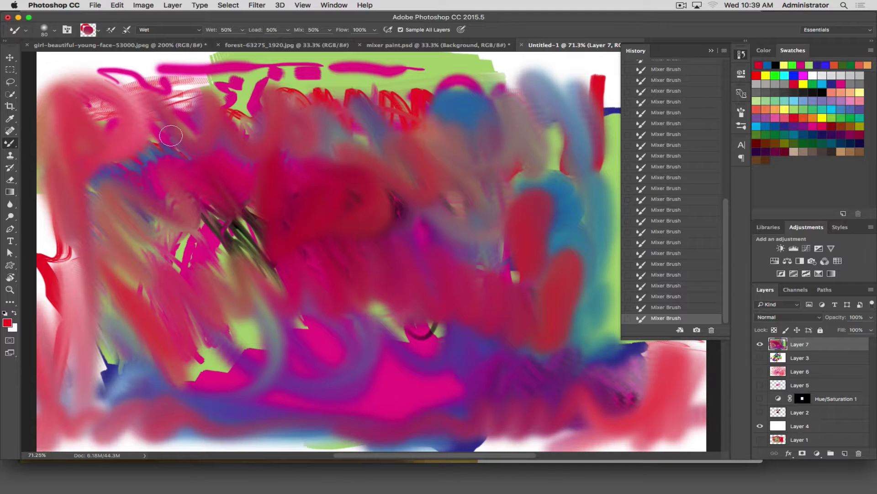
left_click(109, 32)
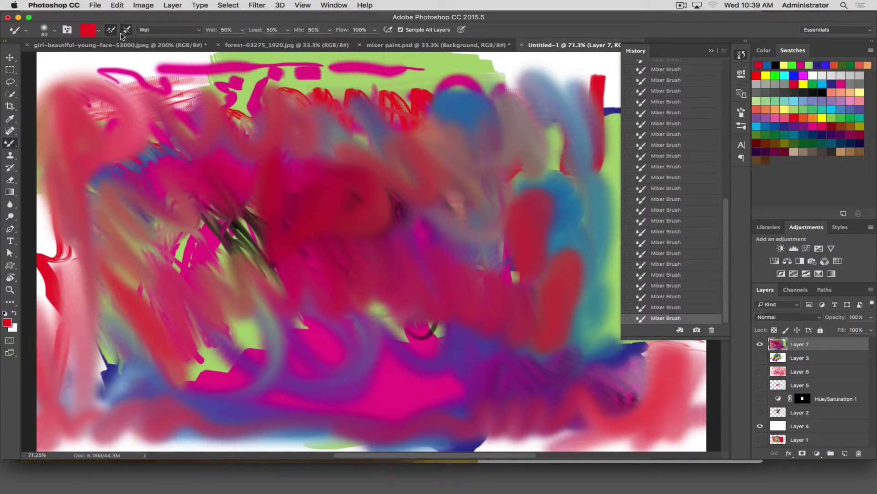
mouse_move(223, 73)
left_mouse_down()
mouse_move(183, 91)
mouse_move(141, 150)
mouse_move(229, 274)
mouse_move(132, 369)
mouse_move(131, 412)
mouse_move(82, 420)
mouse_move(210, 364)
mouse_move(244, 321)
mouse_move(366, 316)
mouse_move(397, 329)
mouse_move(265, 256)
mouse_move(158, 141)
mouse_move(105, 265)
mouse_move(535, 275)
mouse_move(137, 114)
left_mouse_up()
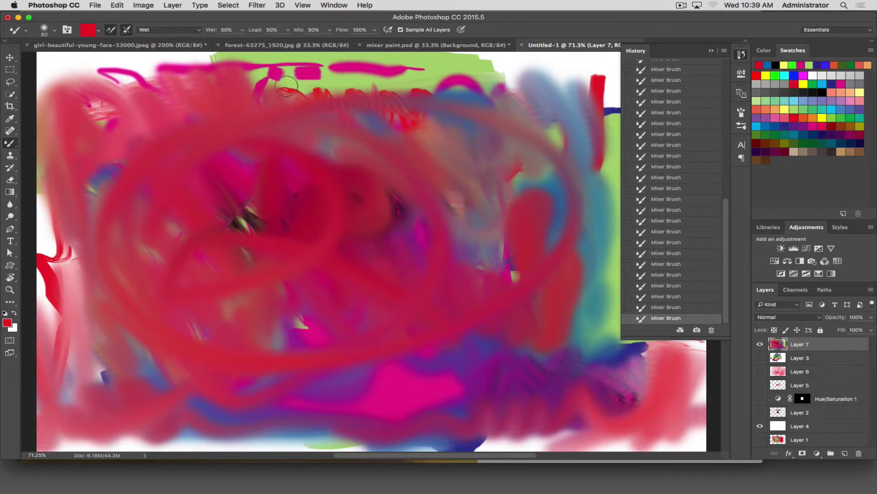
Switch to the forest-63275_1920.jpg document and choose the fan-shaped bristle tip for the mixer brush.
left_click(243, 44)
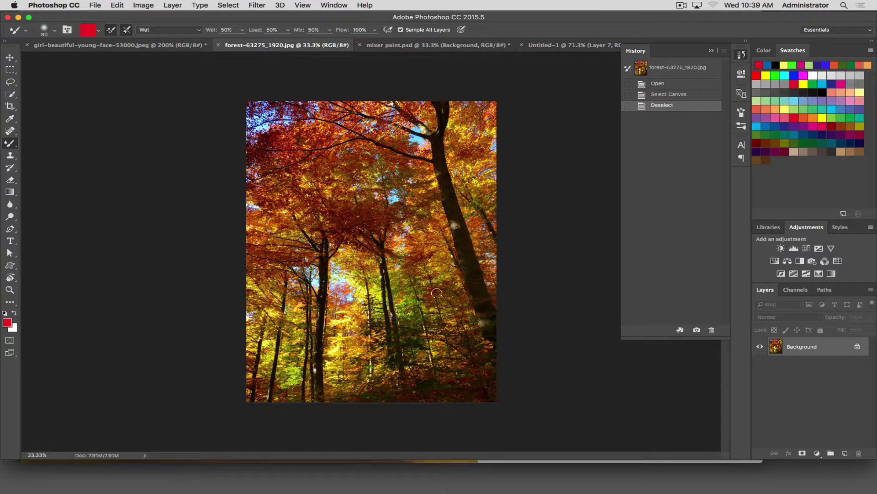
left_click(11, 144)
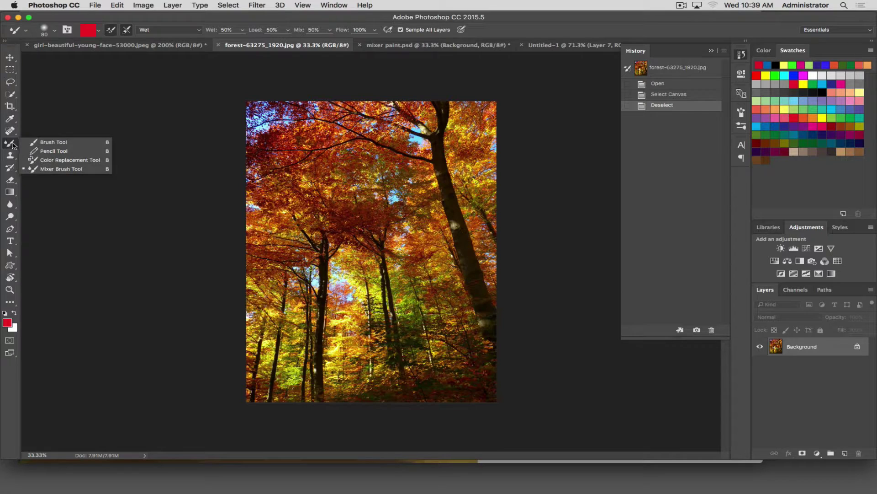
left_click(13, 145)
left_click(54, 30)
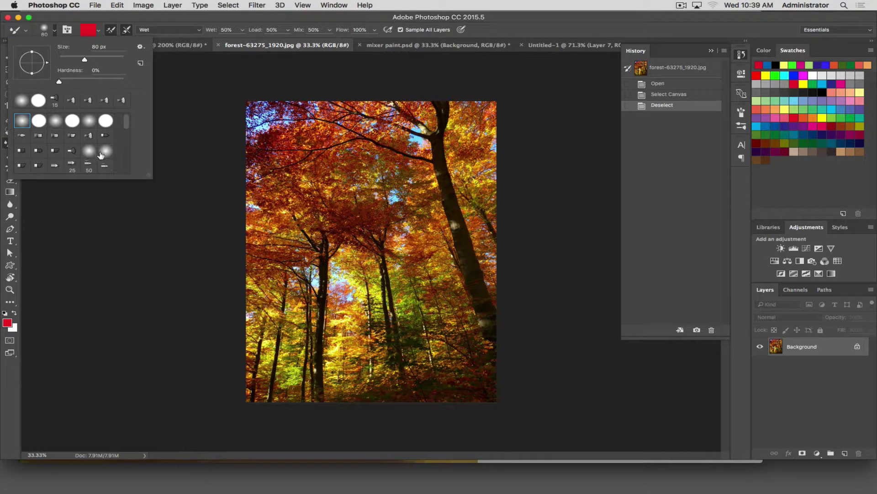
left_click(72, 150)
left_click(89, 135)
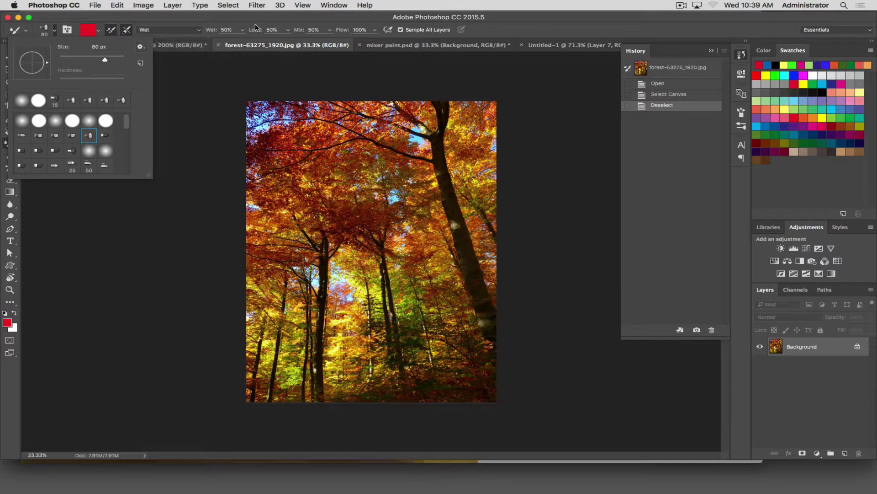
left_click(529, 31)
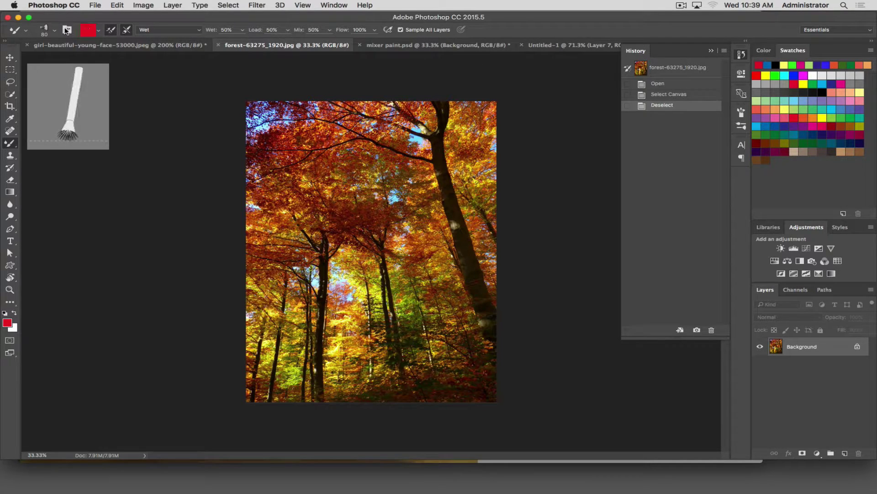
left_click(54, 32)
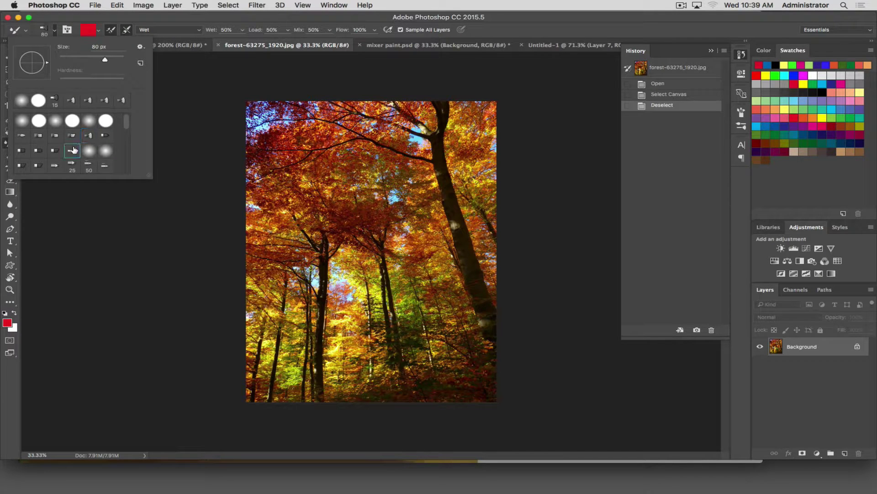
left_click(498, 36)
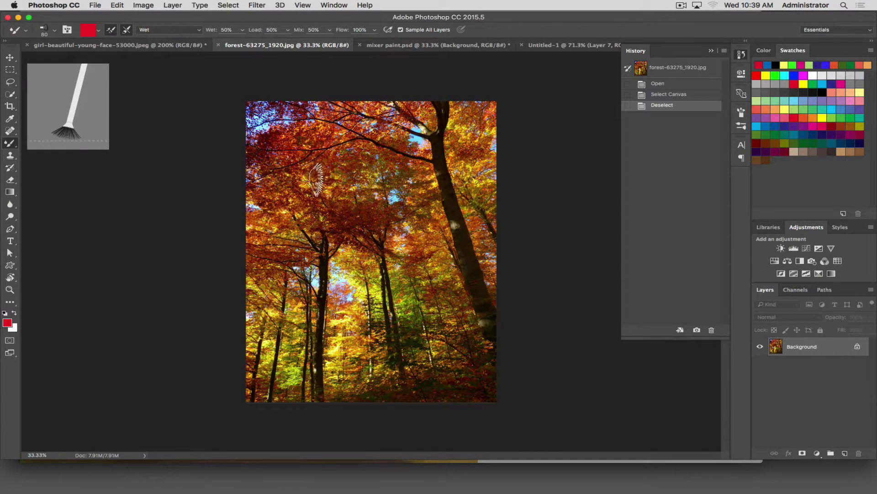
Reduce the bristle brush to 15 px, pick blue, and paint over the left tree trunk and the foliage beside its base.
key("bracketleft")
key("bracketleft")
key("bracketleft")
key("bracketleft")
key("bracketleft")
key("bracketleft")
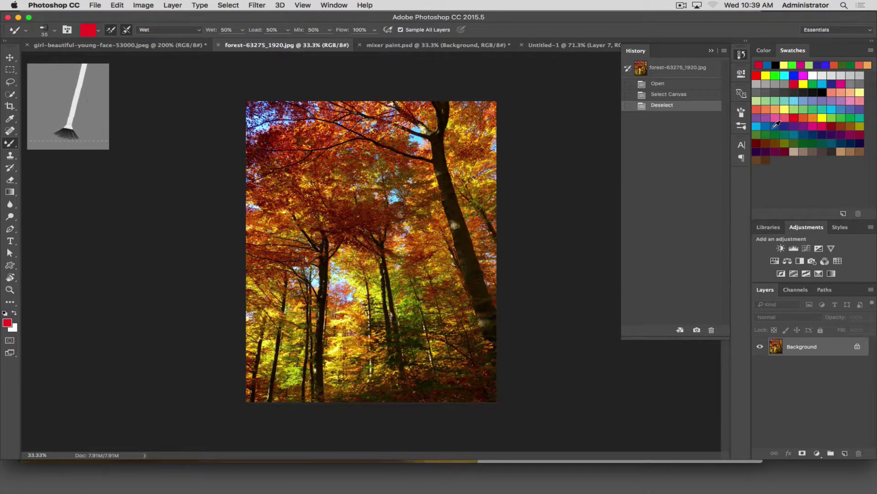
left_click(773, 128)
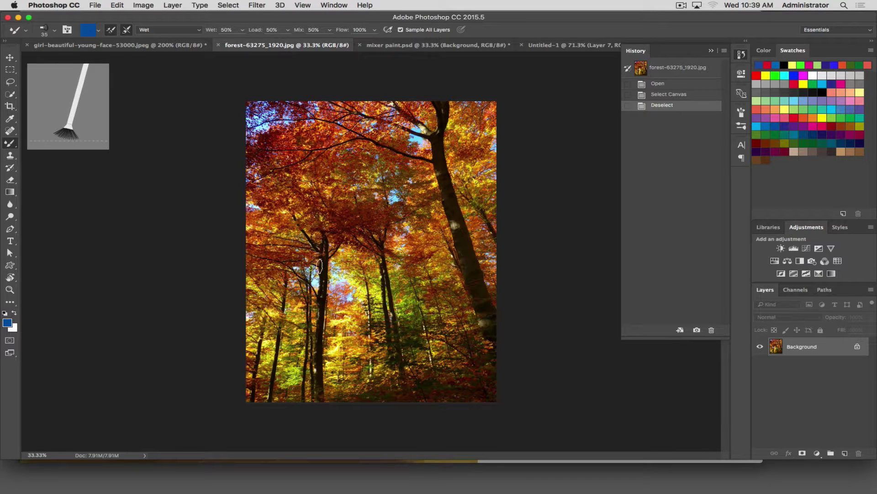
left_click_drag(317, 237, 324, 254)
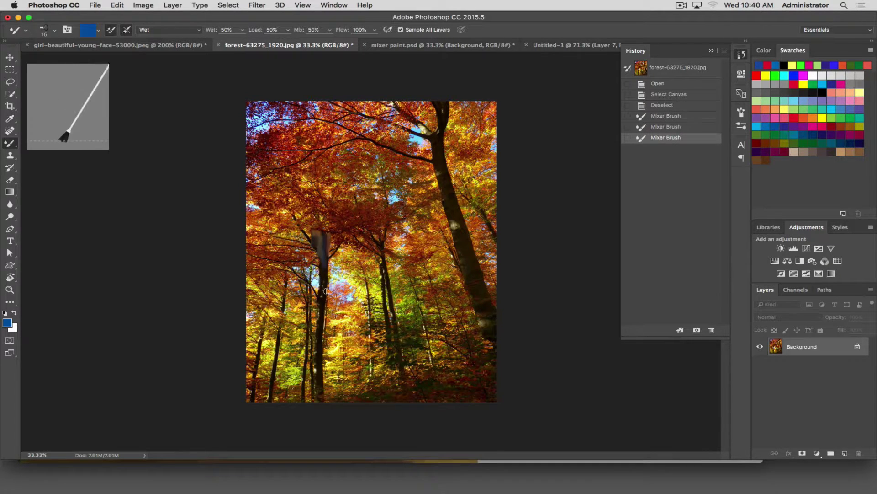
left_click_drag(325, 291, 313, 406)
mouse_move(333, 366)
left_mouse_down()
mouse_move(342, 384)
mouse_move(352, 364)
mouse_move(328, 343)
mouse_move(336, 320)
mouse_move(354, 322)
mouse_move(371, 356)
mouse_move(364, 394)
mouse_move(345, 394)
mouse_move(376, 366)
mouse_move(322, 391)
left_mouse_up()
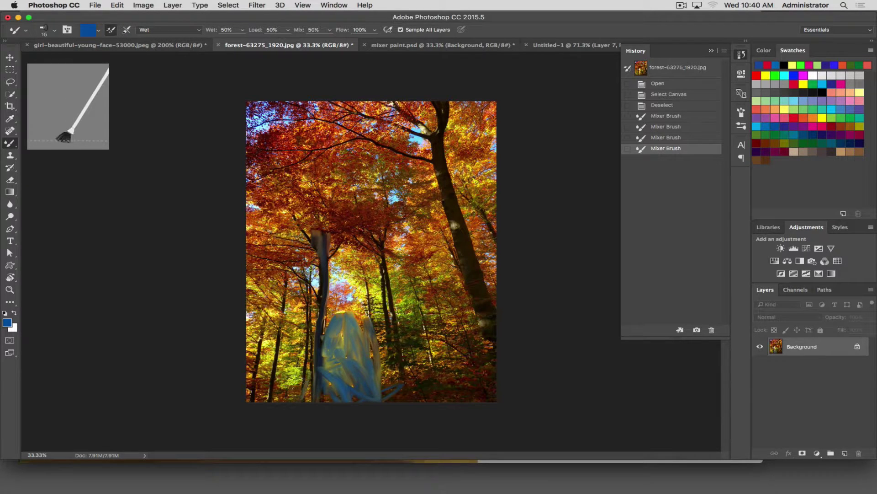
Paint blue mixer strokes over the foliage along the forest photo's left side and diagonally across the upper tree canopy.
mouse_move(301, 382)
left_mouse_down()
mouse_move(284, 393)
mouse_move(276, 354)
mouse_move(301, 306)
mouse_move(292, 363)
mouse_move(284, 356)
mouse_move(260, 393)
mouse_move(278, 335)
mouse_move(273, 293)
left_mouse_up()
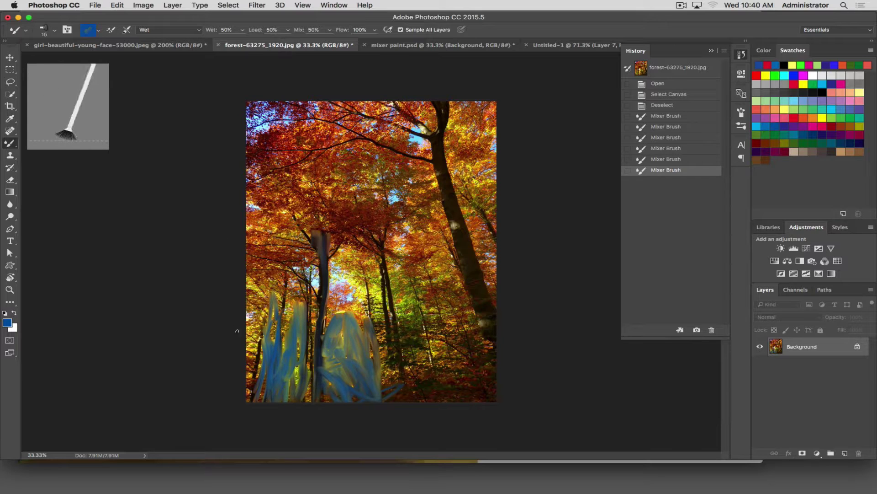
mouse_move(237, 330)
left_mouse_down()
mouse_move(245, 361)
mouse_move(237, 414)
left_mouse_up()
mouse_move(261, 338)
left_mouse_down()
mouse_move(256, 270)
mouse_move(274, 256)
mouse_move(265, 261)
mouse_move(273, 226)
mouse_move(258, 224)
mouse_move(309, 231)
mouse_move(267, 173)
mouse_move(315, 206)
mouse_move(283, 169)
mouse_move(361, 212)
mouse_move(418, 219)
mouse_move(423, 196)
mouse_move(398, 146)
mouse_move(486, 241)
mouse_move(370, 119)
mouse_move(475, 235)
mouse_move(414, 164)
mouse_move(475, 205)
mouse_move(479, 197)
mouse_move(397, 105)
mouse_move(473, 162)
mouse_move(493, 154)
mouse_move(425, 104)
mouse_move(480, 155)
left_mouse_up()
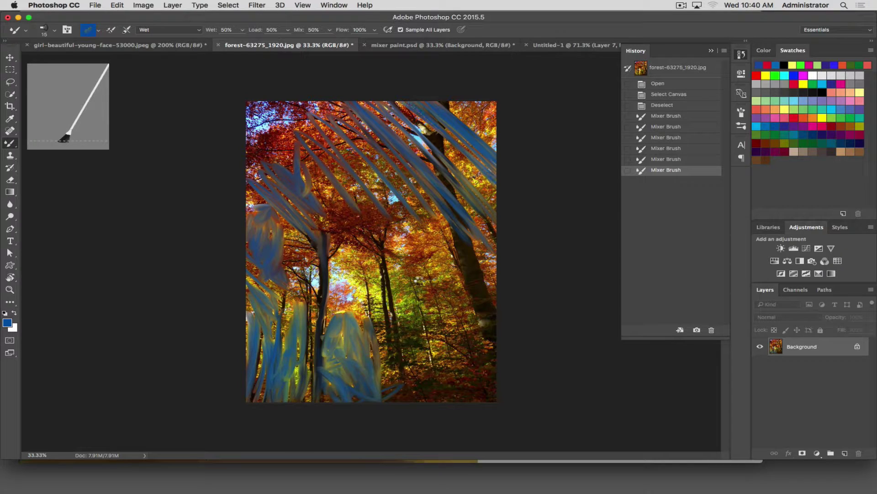
left_click_drag(490, 197, 371, 101)
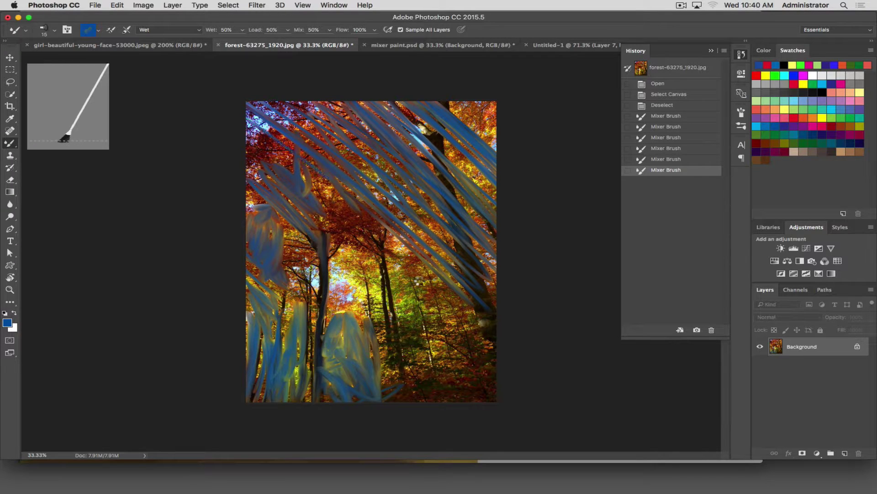
Paint one more blue mixer pass across the middle canopy, and undo all the blue strokes on the forest photo.
left_click_drag(359, 276, 282, 223)
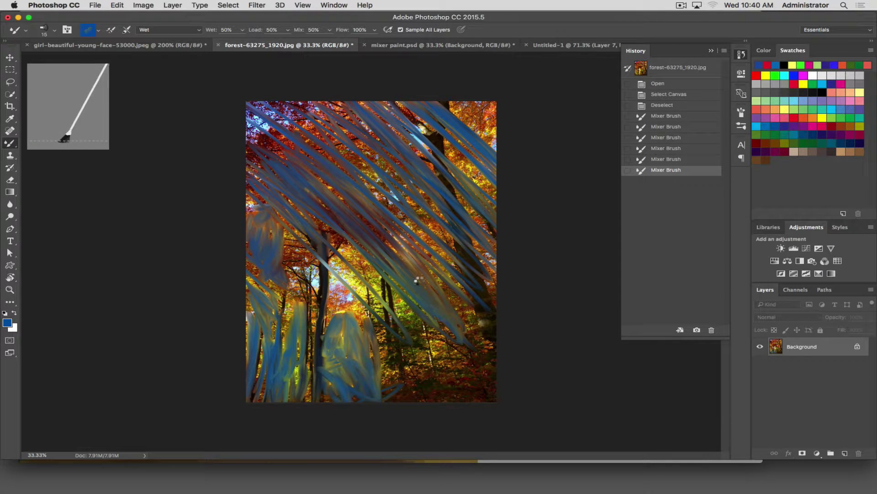
key("super+alt+z")
key("super+alt+z")
key("super+alt+z")
key("super+alt+z")
key("super+alt+z")
key("super+alt+z")
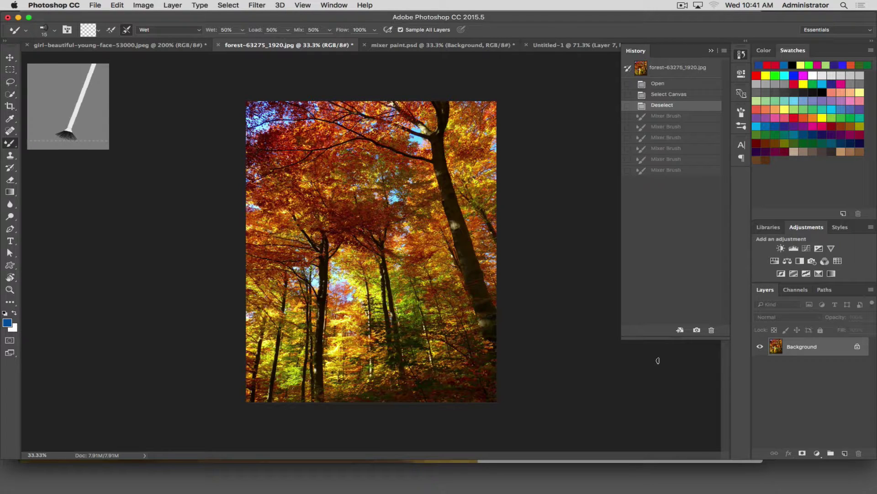
Add a new layer, turn on Sample All Layers, and smear the foliage in the photo's upper-right corner with the clean mixer brush.
left_click(845, 453)
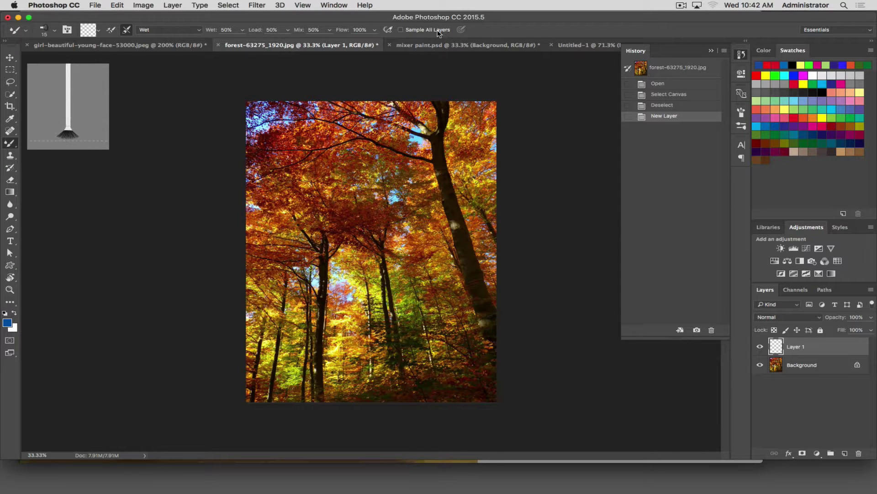
left_click(400, 30)
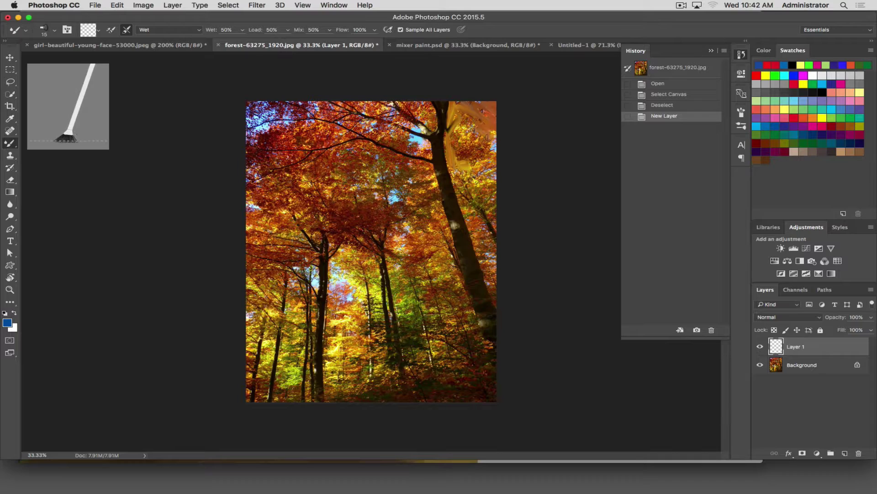
mouse_move(488, 148)
left_mouse_down()
mouse_move(468, 136)
mouse_move(483, 149)
mouse_move(471, 136)
mouse_move(463, 166)
left_mouse_up()
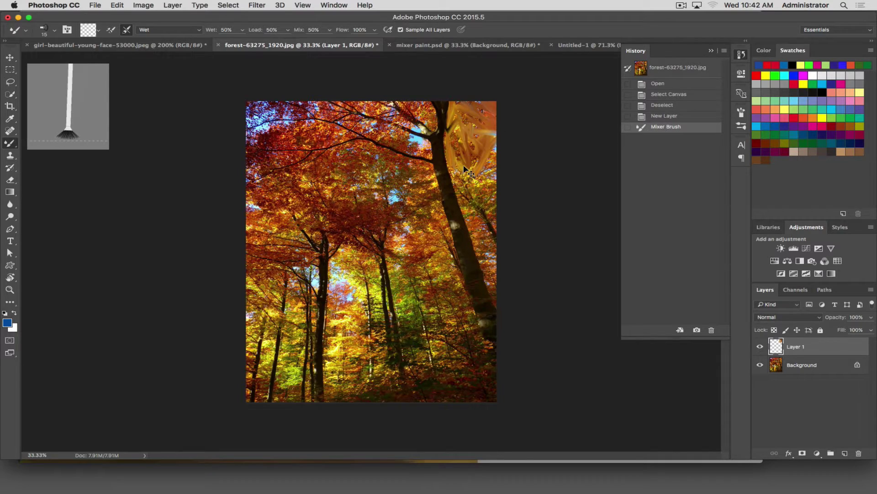
Extend the blended mixer strokes on Layer 1 over the upper-right foliage beside the large leaning trunk.
key("super+plus")
key("super+plus")
key("super+plus")
key("super+plus")
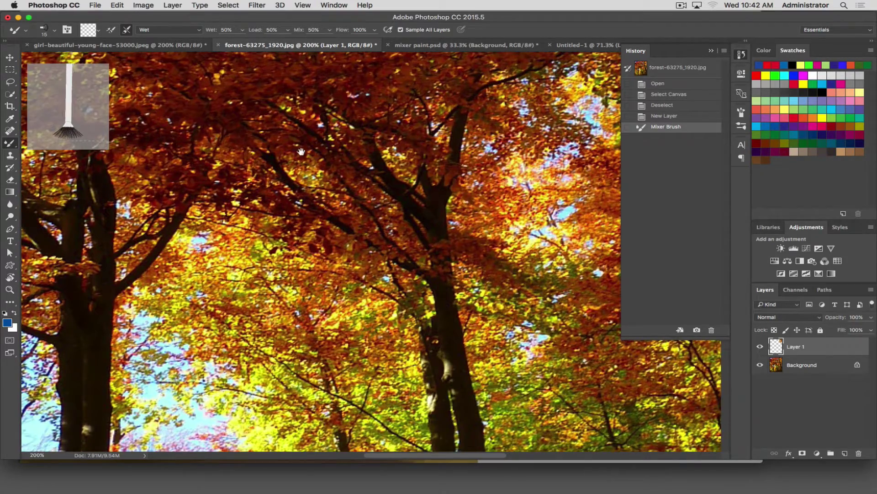
left_click_drag(475, 180, 188, 309)
left_click_drag(272, 232, 369, 357)
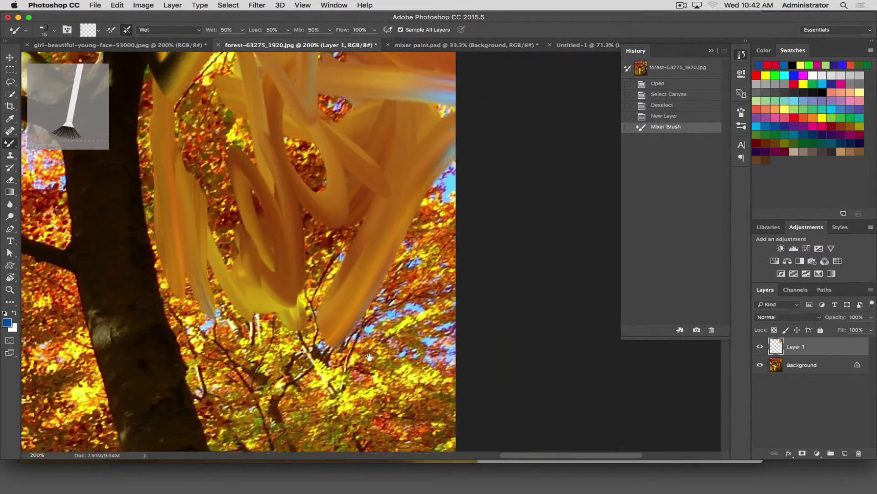
mouse_move(333, 301)
left_mouse_down()
mouse_move(349, 332)
mouse_move(369, 306)
mouse_move(365, 286)
mouse_move(404, 339)
mouse_move(432, 301)
mouse_move(446, 323)
mouse_move(414, 327)
mouse_move(405, 300)
mouse_move(341, 299)
mouse_move(318, 257)
mouse_move(355, 194)
mouse_move(327, 251)
mouse_move(313, 258)
mouse_move(305, 233)
mouse_move(300, 288)
mouse_move(288, 268)
mouse_move(325, 399)
mouse_move(352, 457)
mouse_move(349, 415)
mouse_move(342, 427)
mouse_move(322, 357)
mouse_move(351, 418)
mouse_move(363, 406)
mouse_move(376, 419)
mouse_move(389, 410)
mouse_move(390, 339)
mouse_move(439, 379)
mouse_move(446, 370)
mouse_move(423, 374)
mouse_move(397, 399)
mouse_move(432, 401)
mouse_move(394, 424)
left_mouse_up()
key("super+minus")
key("space")
mouse_move(392, 339)
left_mouse_down()
mouse_move(388, 215)
mouse_move(362, 98)
mouse_move(365, 53)
left_mouse_up()
left_click_drag(382, 277, 468, 277)
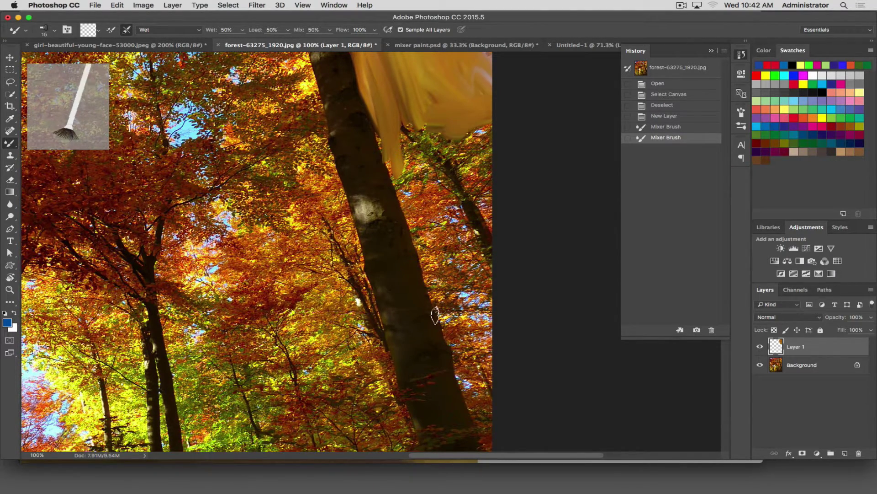
Rotate the canvas view so the large trunk lies almost horizontal, and blend the foliage along its outer side.
key("r")
left_click_drag(397, 230, 366, 219)
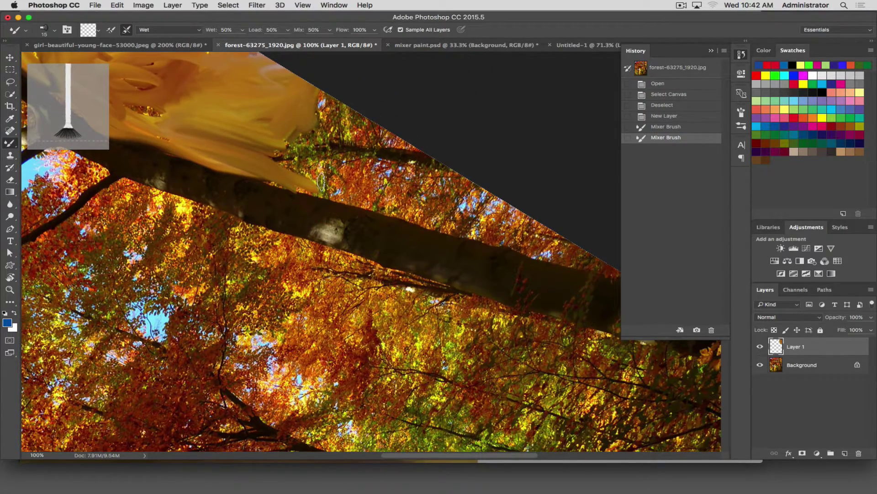
mouse_move(322, 181)
left_mouse_down()
mouse_move(590, 262)
mouse_move(247, 167)
mouse_move(398, 211)
mouse_move(257, 146)
mouse_move(445, 204)
mouse_move(338, 167)
mouse_move(490, 191)
mouse_move(426, 176)
mouse_move(500, 206)
mouse_move(477, 202)
mouse_move(522, 229)
mouse_move(511, 240)
mouse_move(460, 231)
mouse_move(521, 246)
left_mouse_up()
mouse_move(302, 130)
left_mouse_down()
mouse_move(382, 143)
mouse_move(298, 126)
mouse_move(359, 126)
mouse_move(321, 108)
mouse_move(261, 114)
mouse_move(280, 124)
mouse_move(259, 141)
mouse_move(457, 165)
left_mouse_up()
mouse_move(444, 195)
left_mouse_down()
mouse_move(434, 173)
mouse_move(462, 175)
mouse_move(443, 180)
left_mouse_up()
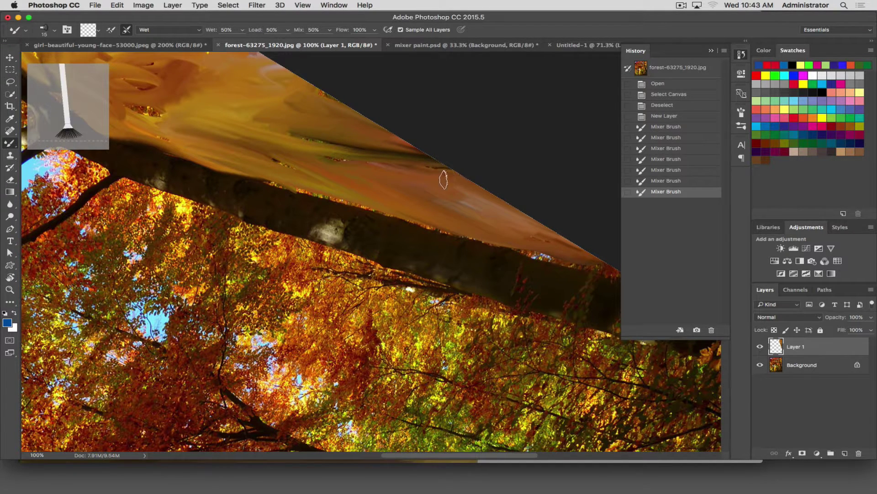
Blend the remaining foliage between the large trunk and the photo's edge, softening the thin branch and the trunk's outline.
left_click_drag(566, 263, 631, 276)
mouse_move(532, 244)
left_mouse_down()
mouse_move(543, 241)
mouse_move(370, 209)
mouse_move(284, 180)
mouse_move(279, 162)
mouse_move(278, 172)
left_mouse_up()
mouse_move(337, 156)
left_mouse_down()
mouse_move(289, 125)
mouse_move(315, 93)
mouse_move(375, 116)
mouse_move(429, 157)
mouse_move(422, 168)
mouse_move(343, 161)
mouse_move(291, 140)
left_mouse_up()
mouse_move(170, 143)
left_mouse_down()
mouse_move(142, 123)
mouse_move(161, 119)
mouse_move(133, 103)
mouse_move(133, 70)
mouse_move(171, 69)
left_mouse_up()
left_click_drag(255, 133, 270, 137)
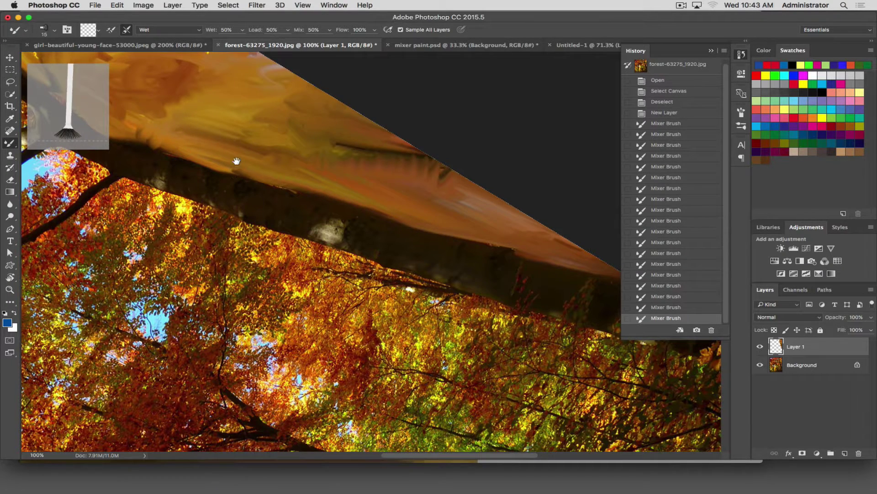
Rotate the canvas view back to nearly upright and smear the foliage in the photo's upper-right corner.
left_click_drag(236, 161, 325, 187)
key("r")
mouse_move(295, 152)
left_mouse_down()
mouse_move(345, 141)
mouse_move(415, 180)
mouse_move(435, 155)
left_mouse_up()
left_click_drag(480, 207, 387, 321)
mouse_move(372, 258)
left_mouse_down()
mouse_move(404, 223)
mouse_move(396, 254)
mouse_move(395, 185)
mouse_move(399, 192)
mouse_move(343, 192)
left_mouse_up()
left_click_drag(336, 172, 361, 155)
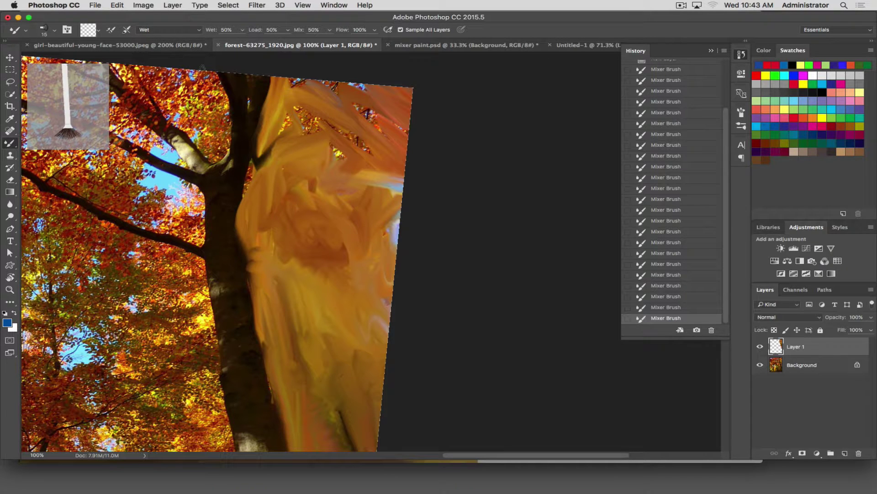
Pick blue and paint it along the photo's right edge and into the painted foliage at the upper-right corner.
left_click(777, 127)
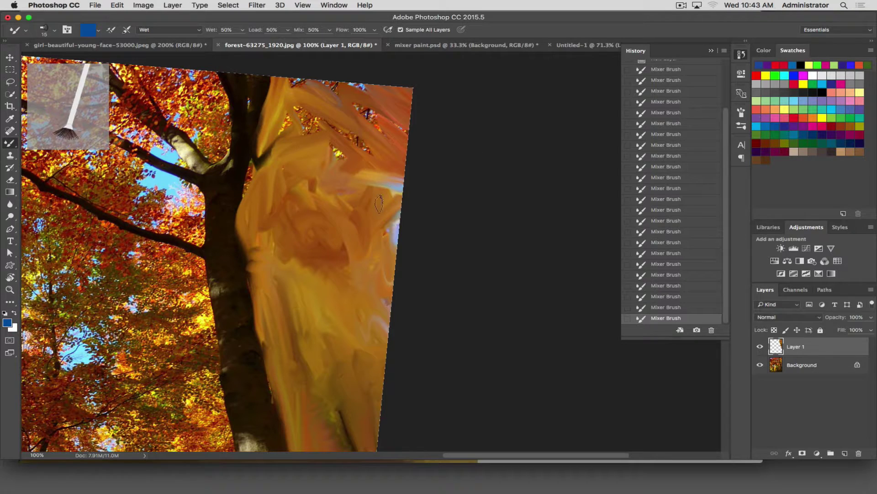
mouse_move(396, 285)
left_mouse_down()
mouse_move(384, 294)
mouse_move(390, 349)
mouse_move(387, 220)
left_mouse_up()
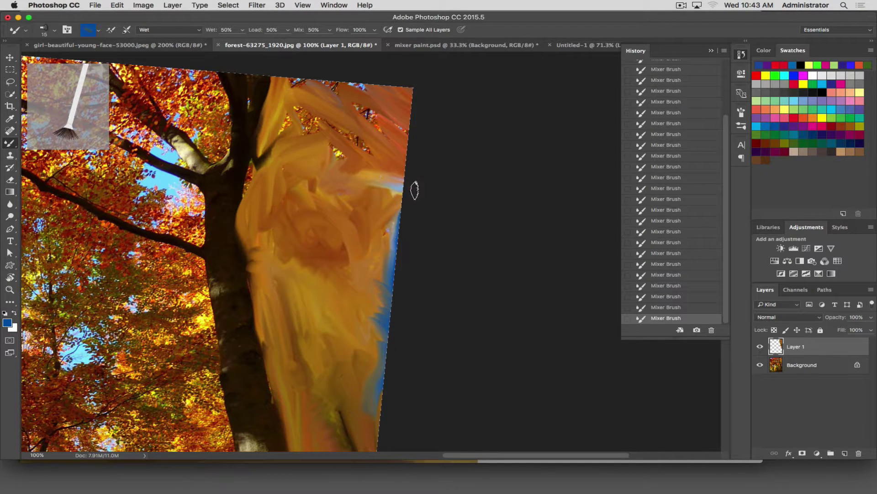
left_click_drag(414, 190, 376, 142)
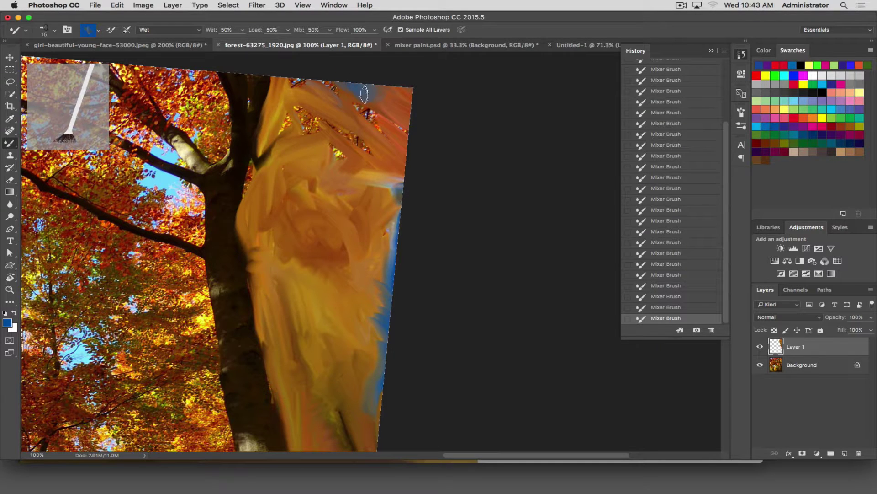
mouse_move(326, 80)
left_mouse_down()
mouse_move(365, 117)
mouse_move(353, 109)
mouse_move(378, 114)
mouse_move(378, 137)
left_mouse_up()
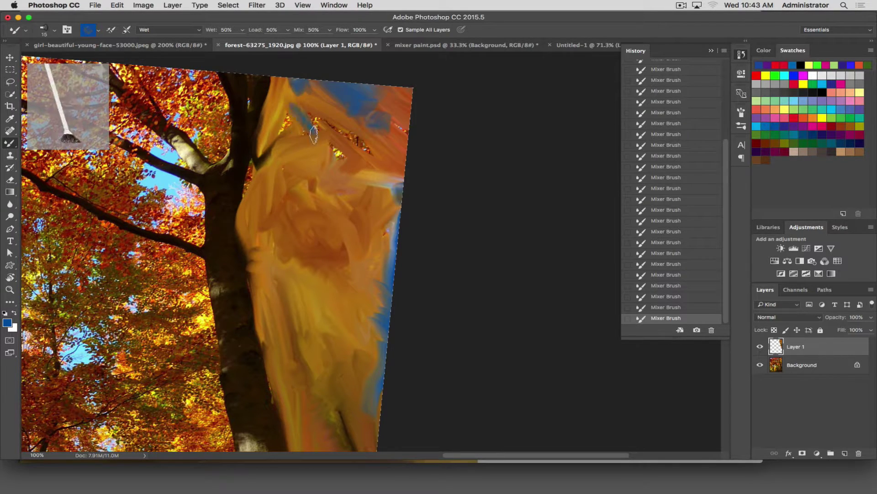
Dab blue patches into the orange painted foliage and along the upper part of the large trunk's right edge.
mouse_move(314, 128)
left_mouse_down()
mouse_move(354, 137)
mouse_move(329, 129)
mouse_move(328, 167)
mouse_move(381, 153)
mouse_move(374, 152)
mouse_move(397, 127)
mouse_move(424, 133)
mouse_move(391, 144)
mouse_move(382, 192)
left_mouse_up()
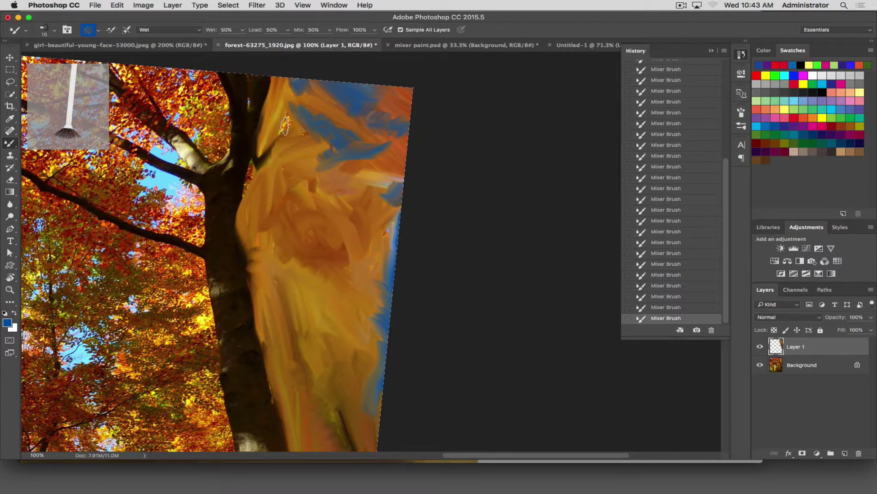
mouse_move(286, 126)
left_mouse_down()
mouse_move(306, 139)
mouse_move(294, 142)
mouse_move(293, 194)
left_mouse_up()
left_click_drag(242, 176, 242, 235)
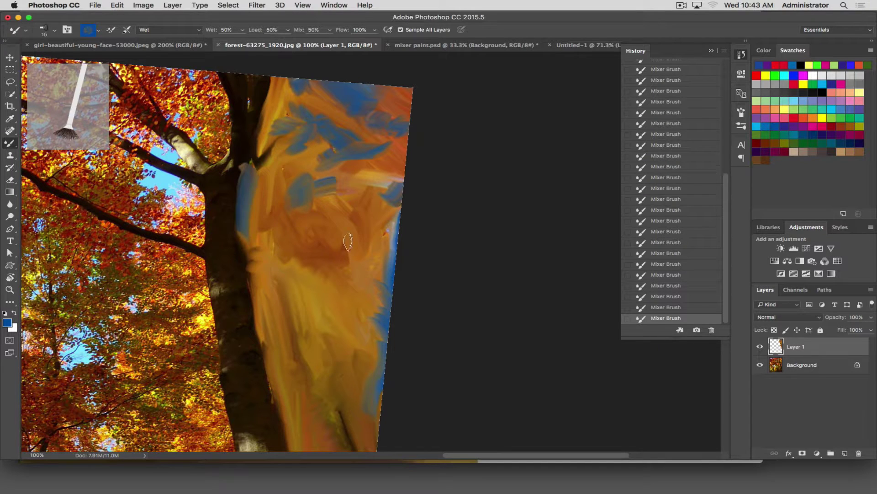
Paint the large leaning trunk blue from its upper fork down to its base.
mouse_move(240, 79)
left_mouse_down()
mouse_move(245, 135)
mouse_move(222, 63)
mouse_move(230, 165)
mouse_move(256, 67)
mouse_move(238, 96)
left_mouse_up()
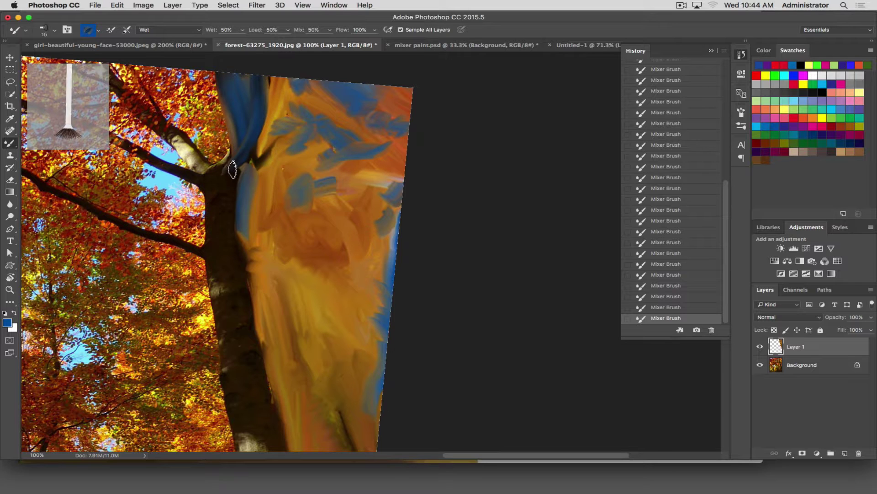
mouse_move(233, 170)
left_mouse_down()
mouse_move(236, 279)
mouse_move(221, 213)
mouse_move(227, 270)
mouse_move(218, 251)
mouse_move(211, 257)
mouse_move(245, 439)
mouse_move(236, 339)
mouse_move(264, 450)
mouse_move(241, 345)
mouse_move(254, 406)
left_mouse_up()
mouse_move(227, 359)
left_mouse_down()
mouse_move(338, 187)
mouse_move(344, 139)
left_mouse_up()
mouse_move(360, 98)
left_mouse_down()
mouse_move(429, 426)
mouse_move(385, 270)
mouse_move(402, 409)
mouse_move(379, 360)
mouse_move(421, 435)
mouse_move(432, 408)
mouse_move(418, 426)
mouse_move(335, 114)
mouse_move(367, 158)
mouse_move(378, 252)
mouse_move(362, 144)
mouse_move(352, 193)
mouse_move(358, 255)
left_mouse_up()
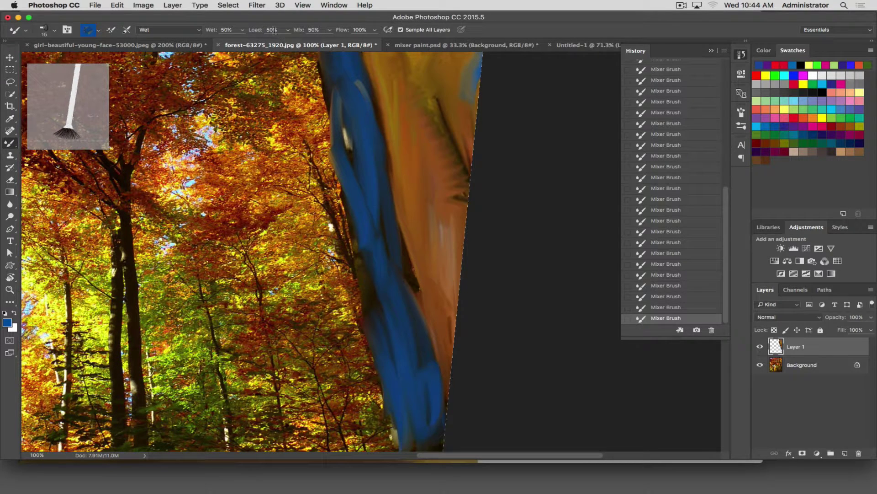
Set the mixer brush's Load to 15% and paint fading blue strokes over the foliage left of the blue trunk.
left_click(287, 30)
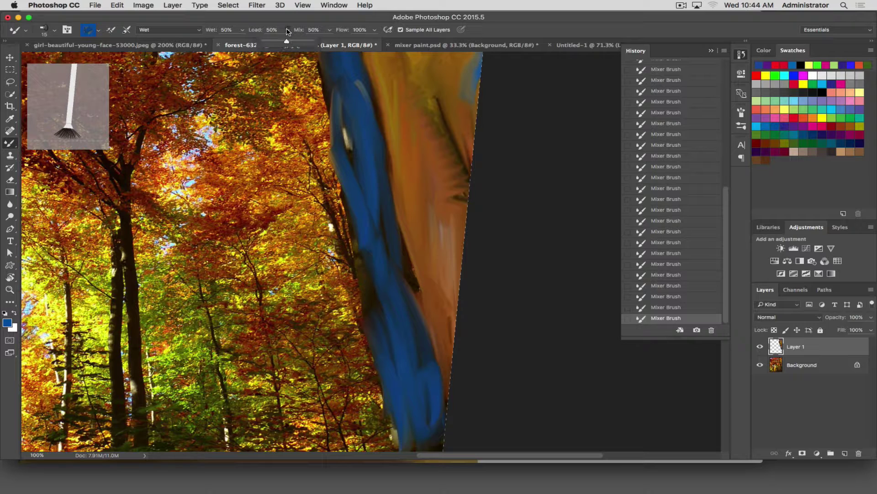
left_click(242, 31)
left_click(255, 33)
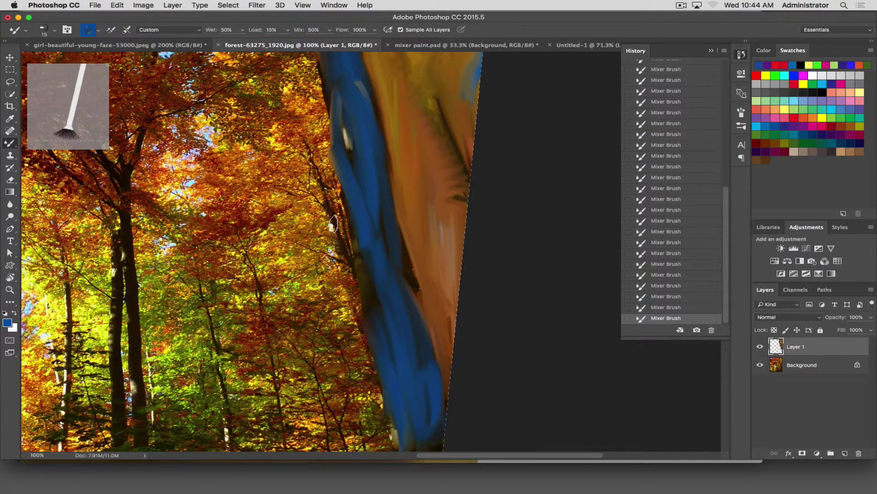
mouse_move(334, 224)
left_mouse_down()
mouse_move(299, 124)
mouse_move(323, 110)
mouse_move(292, 69)
mouse_move(285, 132)
mouse_move(316, 201)
mouse_move(306, 236)
mouse_move(331, 256)
mouse_move(356, 297)
mouse_move(340, 381)
mouse_move(353, 411)
mouse_move(375, 424)
mouse_move(381, 409)
mouse_move(348, 427)
left_mouse_up()
Turn on cleaning after each stroke and blend the blue paint into the foliage farther left of the trunk.
left_click(127, 29)
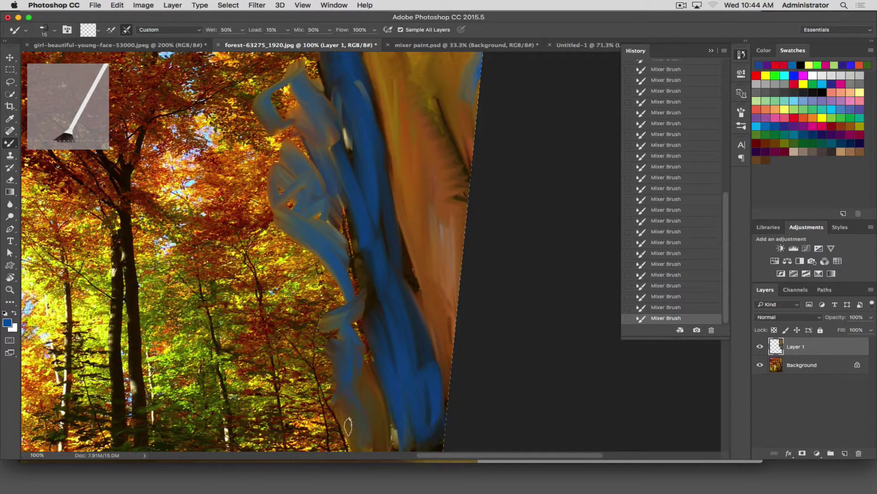
mouse_move(336, 329)
left_mouse_down()
mouse_move(319, 348)
mouse_move(281, 336)
mouse_move(315, 292)
mouse_move(291, 306)
mouse_move(282, 329)
mouse_move(320, 274)
mouse_move(261, 214)
mouse_move(229, 121)
mouse_move(208, 110)
mouse_move(256, 197)
mouse_move(206, 183)
left_mouse_up()
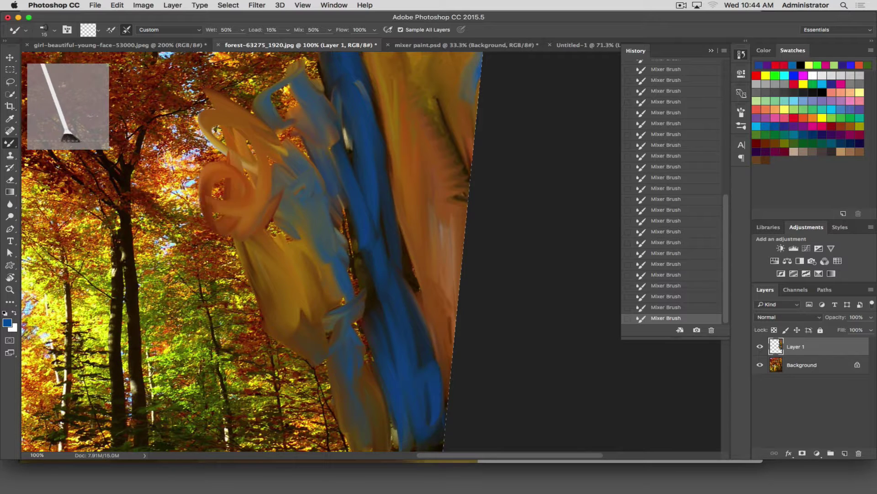
mouse_move(161, 156)
left_mouse_down()
mouse_move(185, 217)
mouse_move(210, 187)
mouse_move(188, 163)
mouse_move(201, 154)
mouse_move(226, 160)
mouse_move(190, 145)
mouse_move(158, 159)
mouse_move(182, 227)
mouse_move(165, 233)
mouse_move(247, 334)
mouse_move(223, 293)
mouse_move(267, 400)
mouse_move(261, 434)
mouse_move(294, 355)
mouse_move(312, 369)
mouse_move(346, 451)
mouse_move(306, 442)
mouse_move(346, 293)
mouse_move(375, 350)
mouse_move(335, 193)
mouse_move(288, 119)
mouse_move(282, 137)
mouse_move(262, 101)
mouse_move(331, 268)
mouse_move(363, 434)
mouse_move(399, 436)
mouse_move(262, 438)
mouse_move(289, 447)
mouse_move(297, 439)
mouse_move(279, 346)
mouse_move(338, 330)
mouse_move(375, 353)
mouse_move(348, 319)
mouse_move(318, 312)
mouse_move(264, 209)
mouse_move(279, 228)
mouse_move(269, 237)
mouse_move(218, 222)
mouse_move(194, 244)
mouse_move(208, 228)
mouse_move(175, 194)
mouse_move(245, 151)
mouse_move(291, 167)
mouse_move(314, 139)
mouse_move(211, 164)
left_mouse_up()
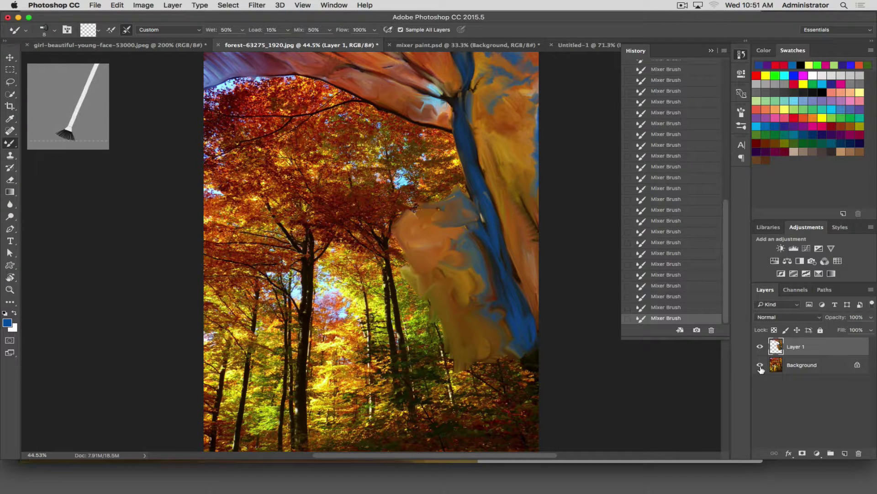
Hide and reshow Layer 1 and the Background in turn to compare the painted strokes with the original photo.
left_click(761, 347)
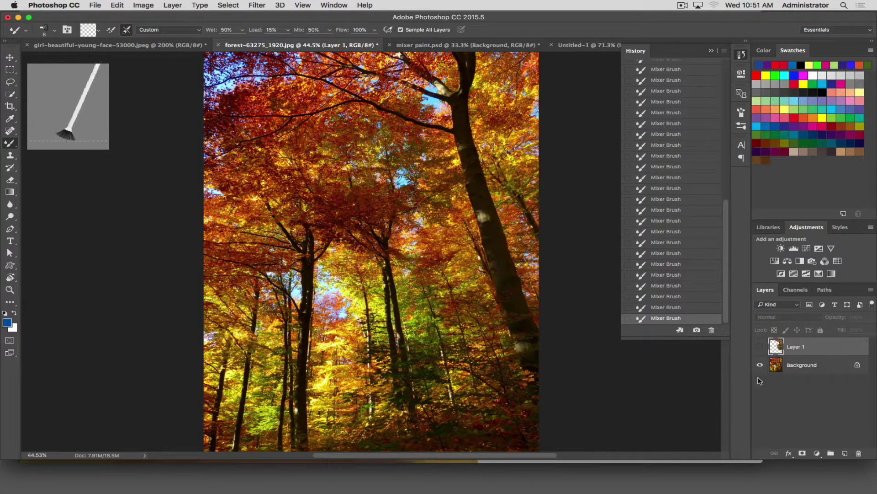
left_click(760, 346)
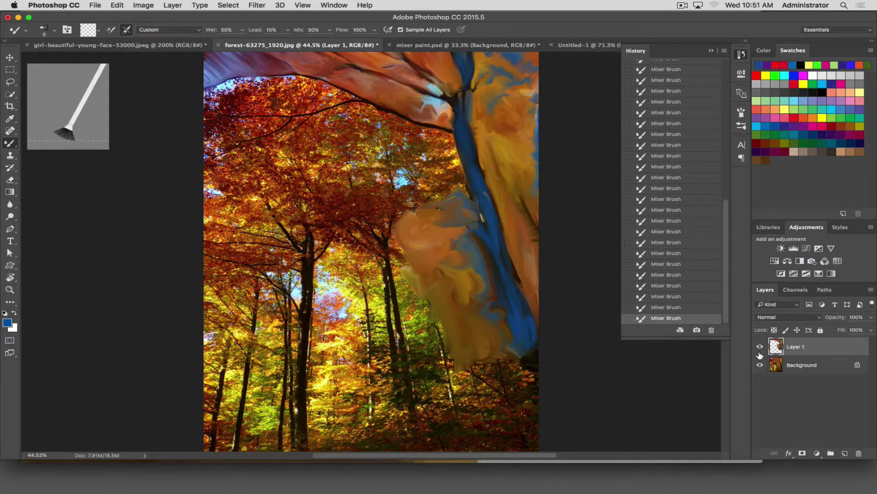
left_click(761, 365)
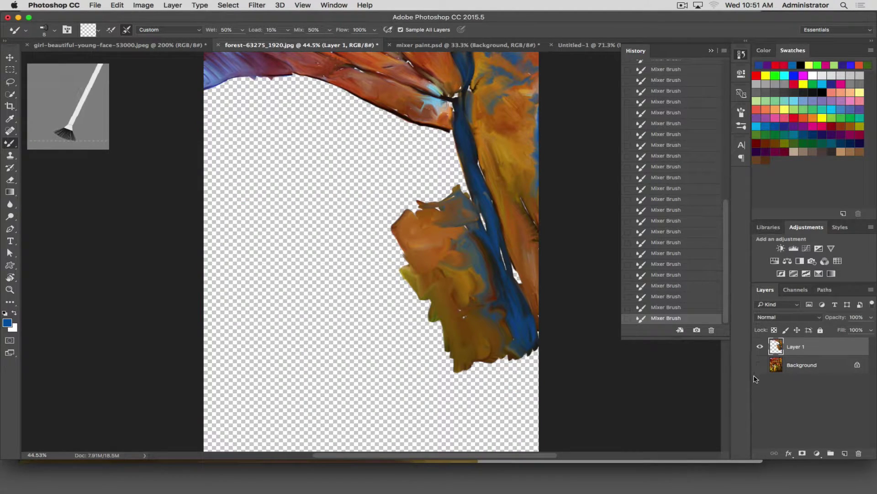
left_click(761, 365)
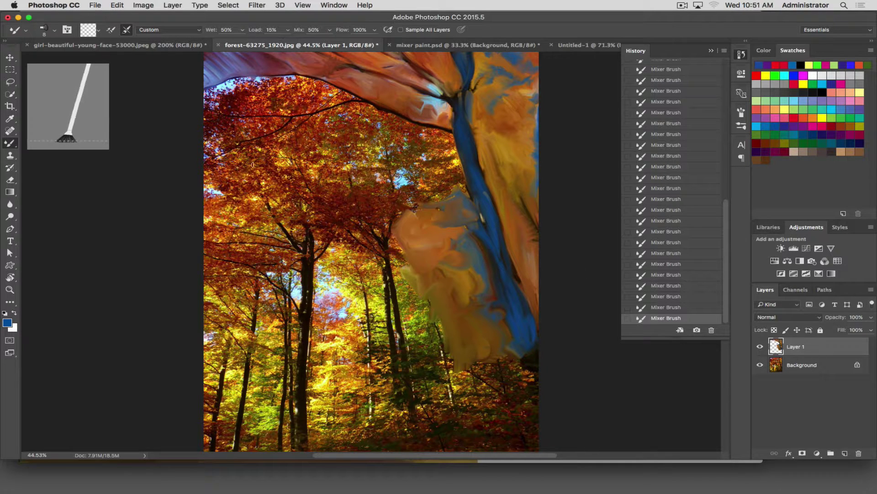
Paint mixer strokes over the photo's central canopy and out to its left edge, covering the remaining leaf detail.
left_click_drag(457, 187, 436, 173)
mouse_move(334, 128)
left_mouse_down()
mouse_move(266, 170)
mouse_move(333, 240)
left_mouse_up()
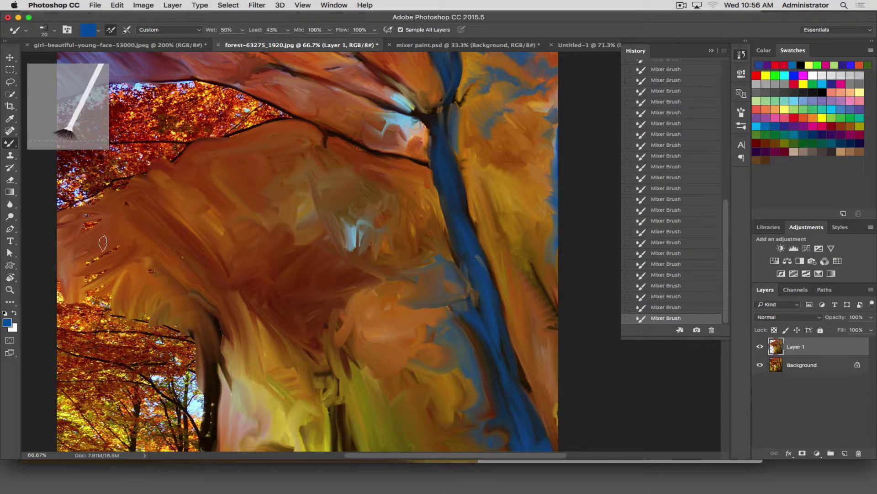
mouse_move(113, 246)
left_mouse_down()
mouse_move(91, 282)
mouse_move(99, 287)
mouse_move(79, 285)
mouse_move(109, 308)
mouse_move(91, 300)
mouse_move(148, 274)
left_mouse_up()
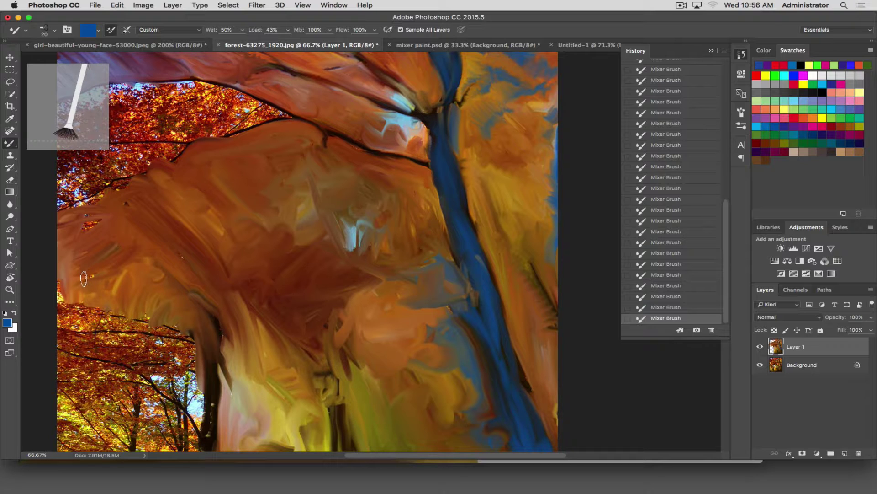
mouse_move(100, 222)
left_mouse_down()
mouse_move(111, 200)
mouse_move(75, 209)
mouse_move(104, 202)
mouse_move(123, 180)
mouse_move(138, 223)
left_mouse_up()
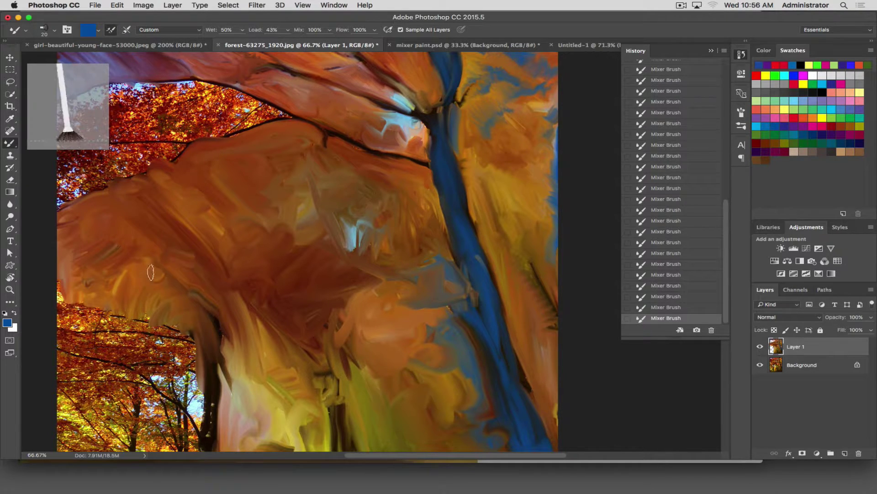
mouse_move(57, 187)
left_mouse_down()
mouse_move(69, 172)
mouse_move(99, 179)
mouse_move(100, 170)
mouse_move(145, 163)
mouse_move(83, 207)
mouse_move(231, 275)
mouse_move(169, 271)
mouse_move(84, 325)
mouse_move(190, 381)
mouse_move(151, 374)
mouse_move(240, 259)
mouse_move(226, 274)
left_mouse_up()
Rotate the canvas and paint mixer strokes over the edge of the unpainted red leaf patch between the branches.
key("r")
key("b")
mouse_move(255, 243)
left_mouse_down()
mouse_move(246, 278)
mouse_move(259, 222)
mouse_move(290, 189)
mouse_move(297, 206)
mouse_move(286, 308)
mouse_move(283, 233)
mouse_move(293, 207)
mouse_move(262, 239)
mouse_move(279, 206)
mouse_move(267, 232)
mouse_move(282, 261)
mouse_move(271, 252)
mouse_move(239, 286)
mouse_move(271, 303)
mouse_move(248, 289)
left_mouse_up()
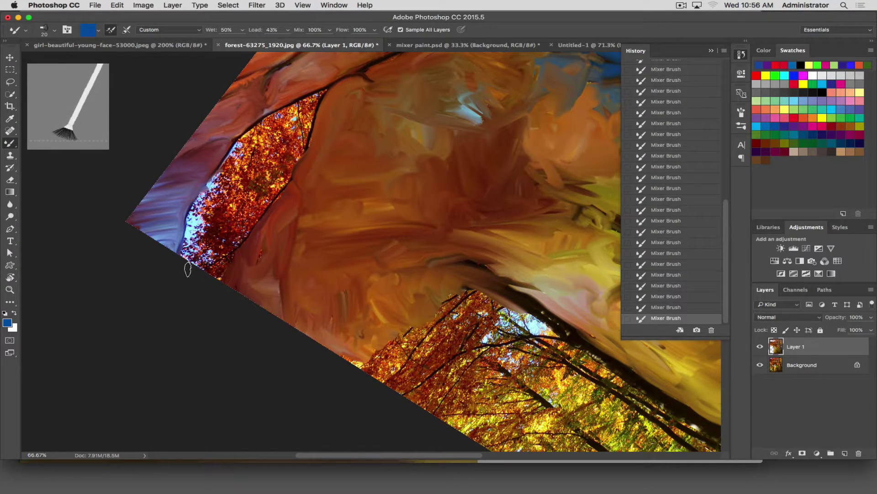
mouse_move(188, 270)
left_mouse_down()
mouse_move(222, 272)
mouse_move(214, 272)
mouse_move(218, 257)
mouse_move(220, 283)
mouse_move(245, 264)
left_mouse_up()
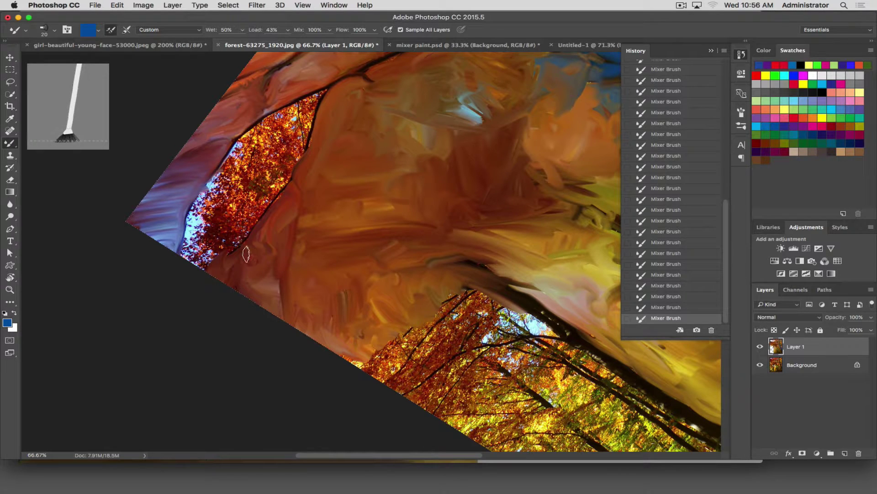
mouse_move(186, 243)
left_mouse_down()
mouse_move(328, 319)
mouse_move(184, 239)
left_mouse_up()
Turn the canvas nearly upside down and paint zigzag mixer strokes through the red leaf patch between the branches.
key("r")
left_click_drag(246, 216, 427, 182)
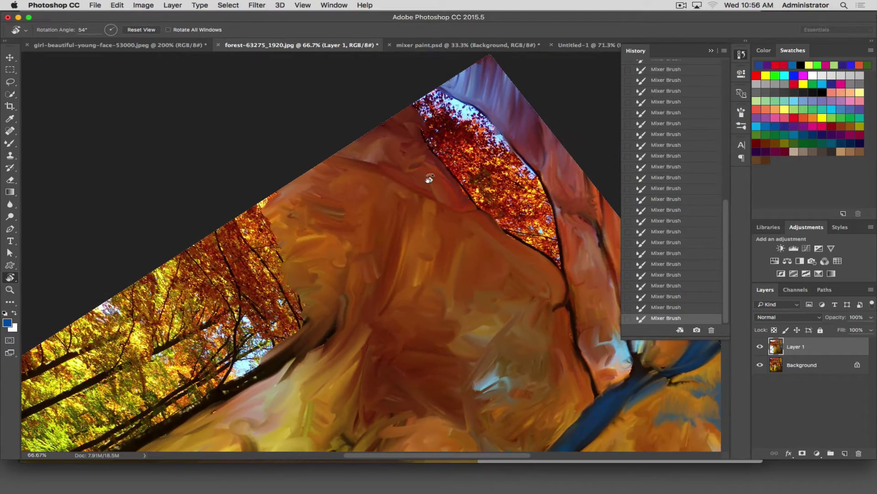
key("b")
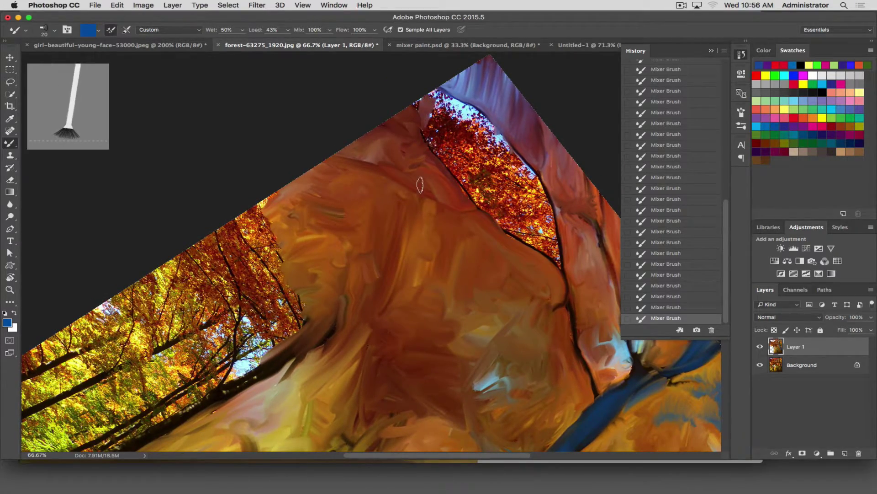
key("r")
mouse_move(465, 169)
left_mouse_down()
mouse_move(466, 331)
mouse_move(361, 377)
left_mouse_up()
key("b")
mouse_move(263, 384)
left_mouse_down()
mouse_move(323, 405)
mouse_move(342, 366)
mouse_move(368, 398)
mouse_move(479, 387)
mouse_move(409, 407)
mouse_move(429, 414)
mouse_move(402, 411)
mouse_move(386, 388)
left_mouse_up()
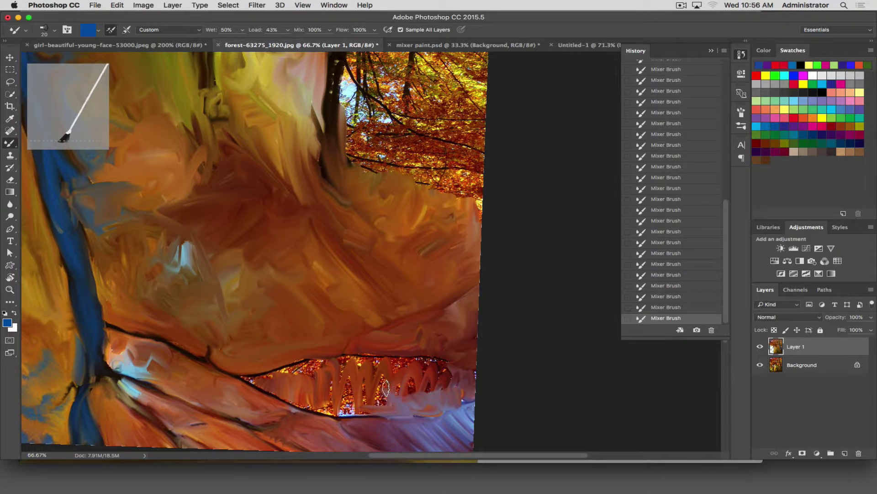
Preview the Colored Pencil, Film Grain and Paint Daubs effects from the Filter Gallery on Layer 1, and close it without applying any.
left_click(252, 4)
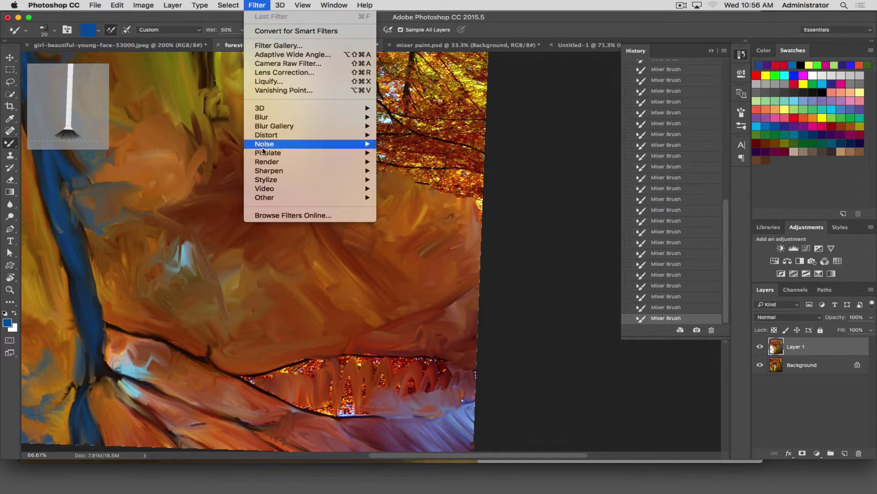
mouse_move(265, 129)
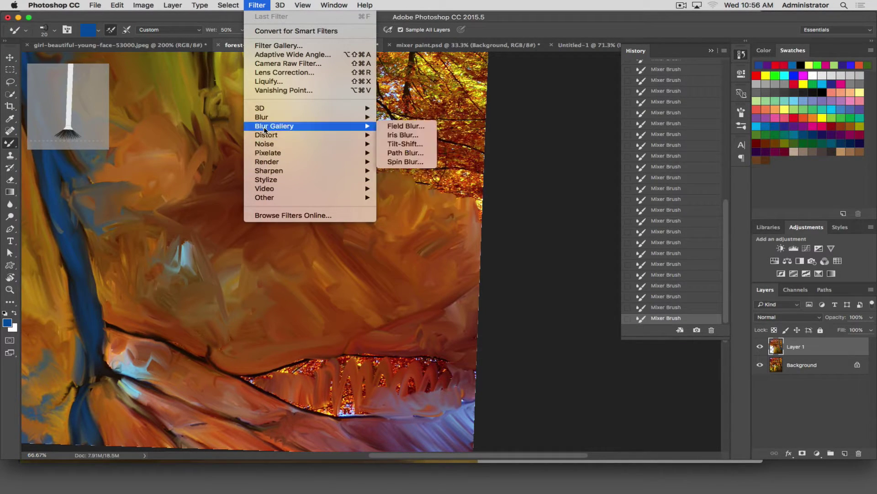
mouse_move(264, 163)
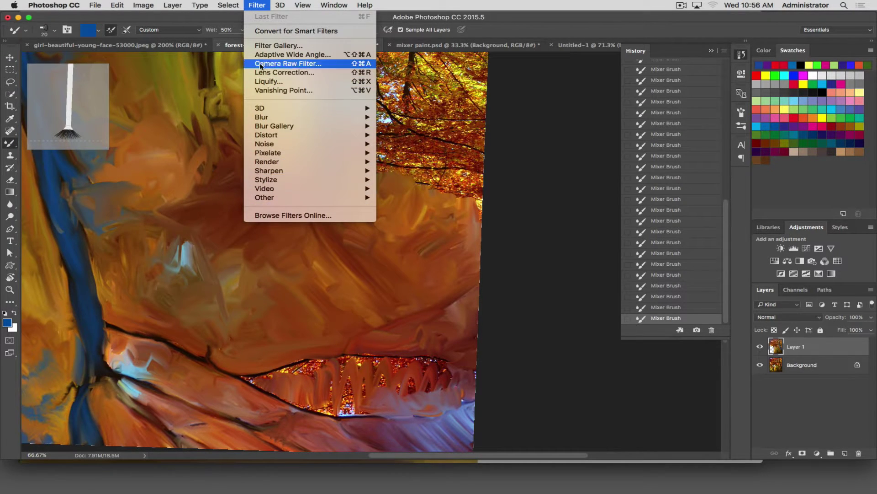
left_click(274, 45)
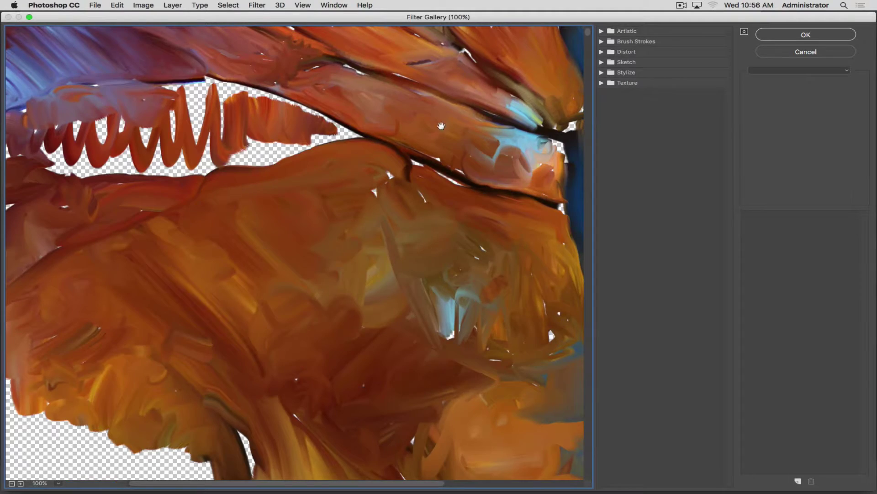
left_click(601, 32)
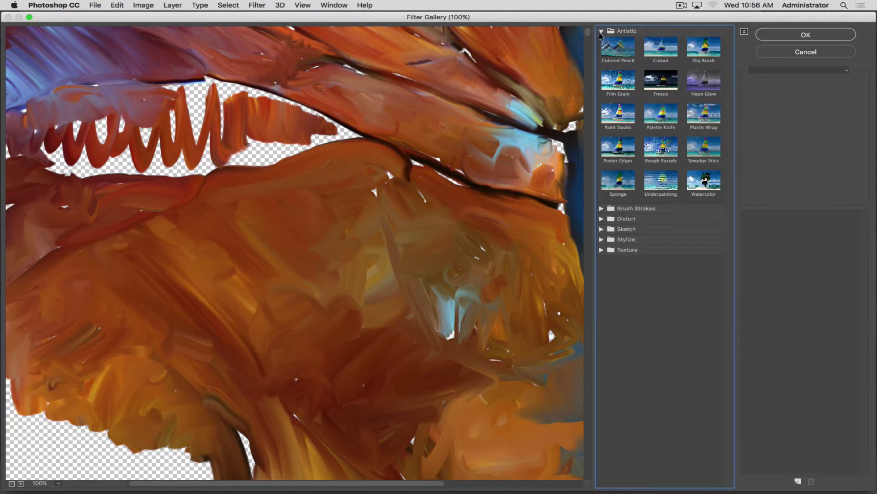
left_click(613, 55)
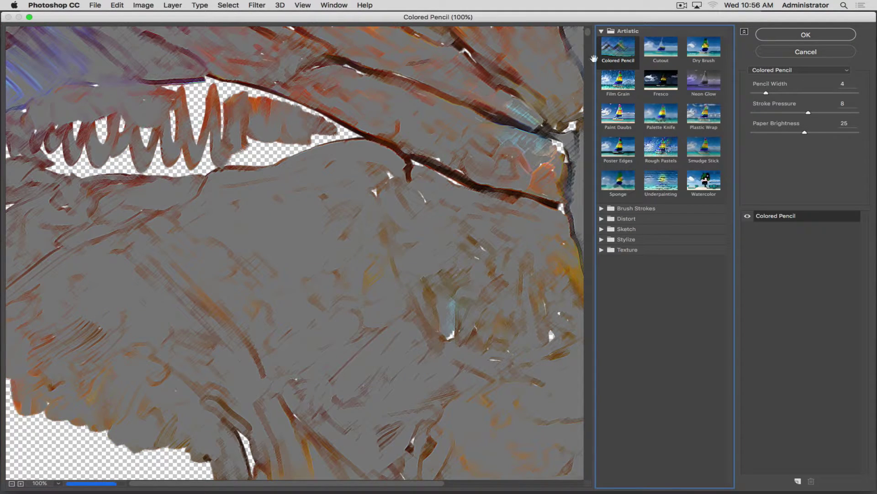
left_click(613, 79)
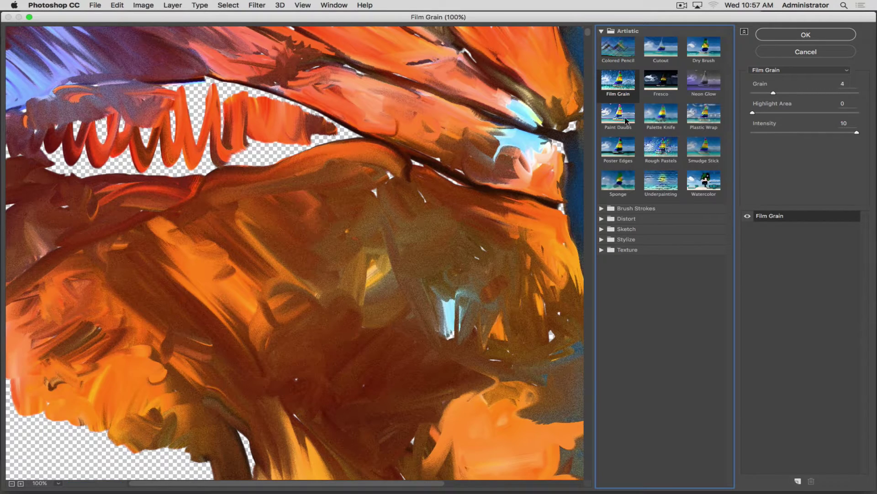
left_click(626, 120)
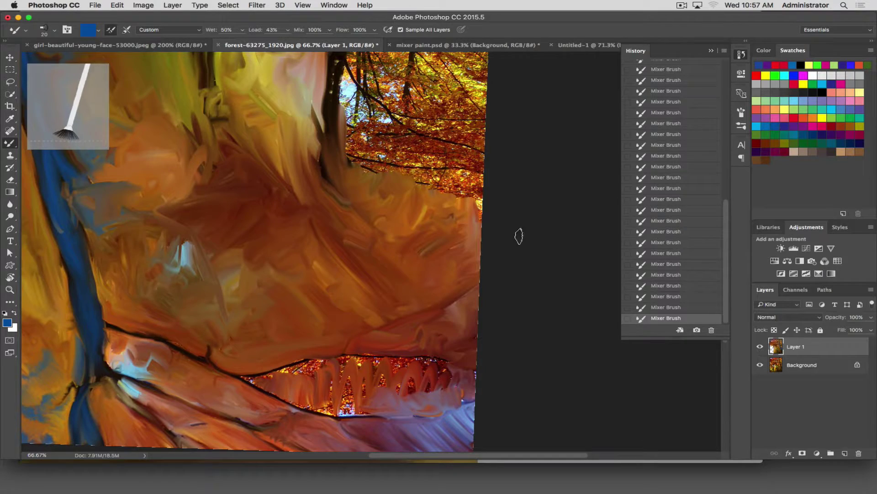
Blend mixer strokes over the remaining red leaf detail between the branches, out to the photo's edge.
mouse_move(339, 368)
left_mouse_down()
mouse_move(441, 362)
mouse_move(404, 383)
mouse_move(416, 396)
mouse_move(415, 385)
mouse_move(431, 384)
mouse_move(348, 368)
mouse_move(351, 410)
mouse_move(320, 408)
mouse_move(372, 415)
left_mouse_up()
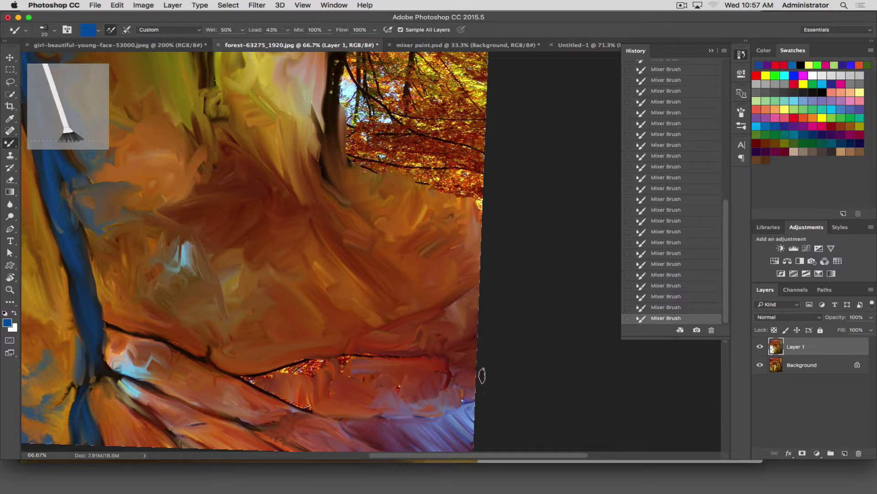
mouse_move(309, 366)
left_mouse_down()
mouse_move(344, 364)
mouse_move(341, 372)
mouse_move(350, 362)
mouse_move(330, 358)
mouse_move(408, 359)
left_mouse_up()
mouse_move(383, 404)
left_mouse_down()
mouse_move(400, 386)
mouse_move(346, 387)
mouse_move(333, 368)
mouse_move(326, 390)
mouse_move(305, 398)
mouse_move(242, 381)
mouse_move(333, 359)
mouse_move(451, 373)
left_mouse_up()
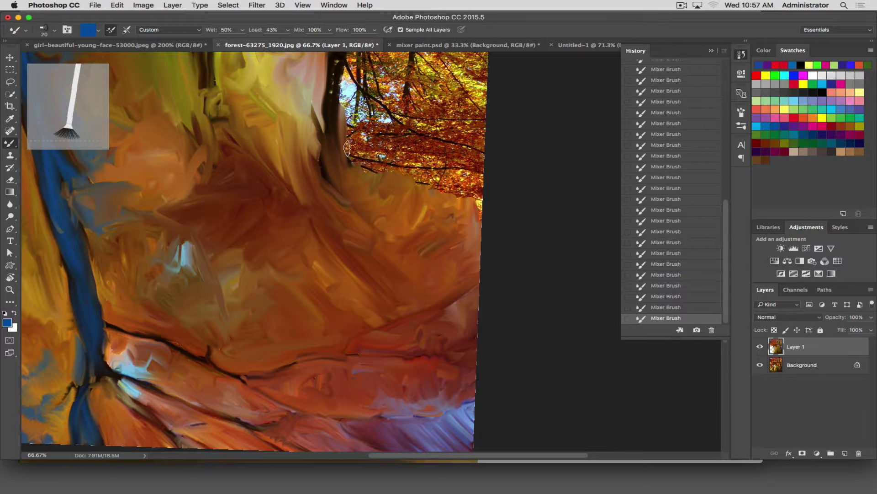
Paint mixer strokes over the strip of unpainted leaves from the dark trunk to the photo's edge.
mouse_move(347, 148)
left_mouse_down()
mouse_move(470, 158)
mouse_move(444, 160)
mouse_move(455, 145)
mouse_move(482, 165)
mouse_move(477, 186)
mouse_move(459, 180)
mouse_move(455, 190)
mouse_move(428, 179)
mouse_move(431, 172)
mouse_move(365, 164)
left_mouse_up()
left_click_drag(455, 171, 470, 175)
left_click_drag(478, 204, 475, 209)
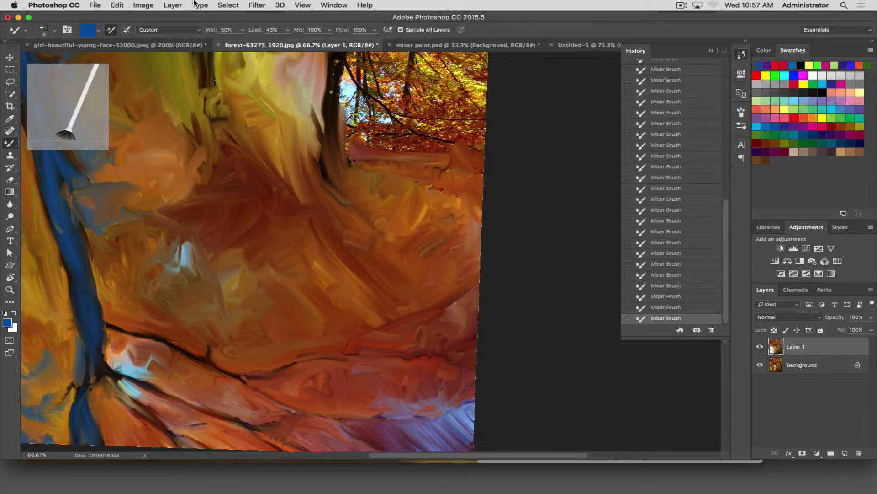
Set the mixer brush's Load to 76% and Mix to 48%, and paint blue strokes into the foliage beside the dark trunk.
left_click_drag(250, 32, 261, 33)
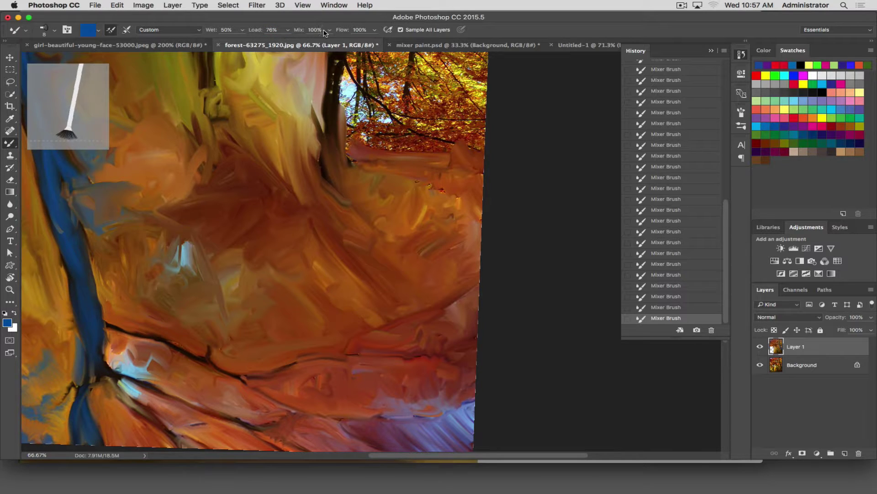
left_click_drag(298, 30, 274, 33)
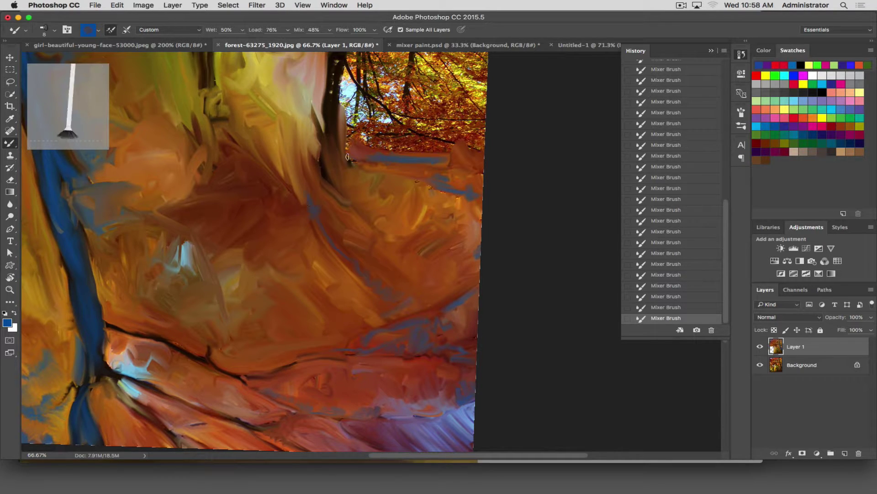
left_click_drag(390, 137, 432, 144)
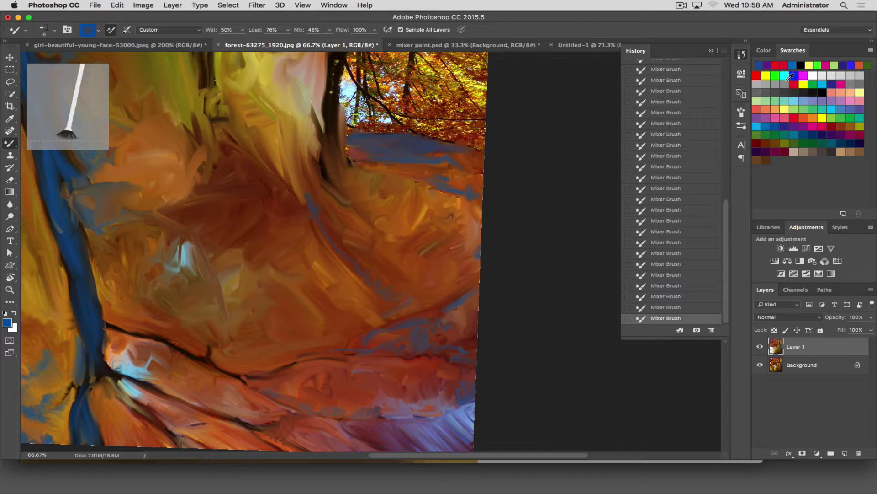
Switch the paint color to red, streak it over the blue and orange foliage along the photo's edge, and set Mix to 68%.
left_click(757, 76)
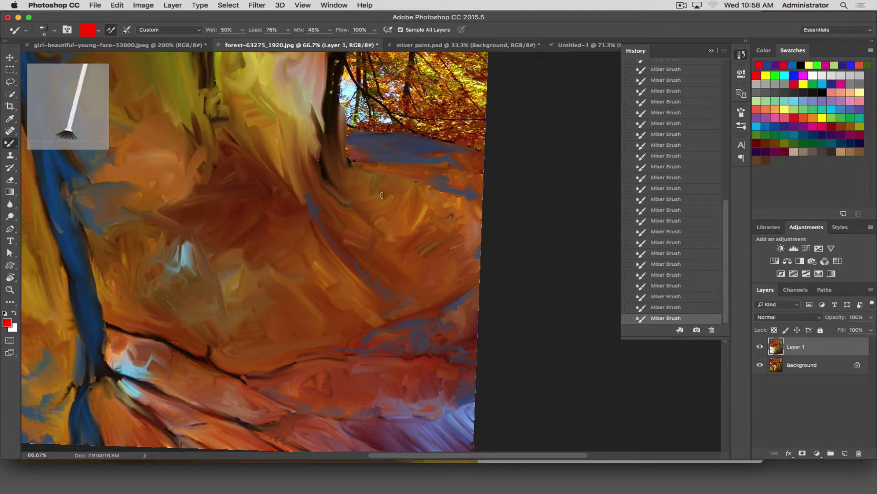
mouse_move(498, 147)
left_mouse_down()
mouse_move(442, 125)
mouse_move(421, 130)
mouse_move(401, 120)
mouse_move(459, 123)
mouse_move(380, 132)
left_mouse_up()
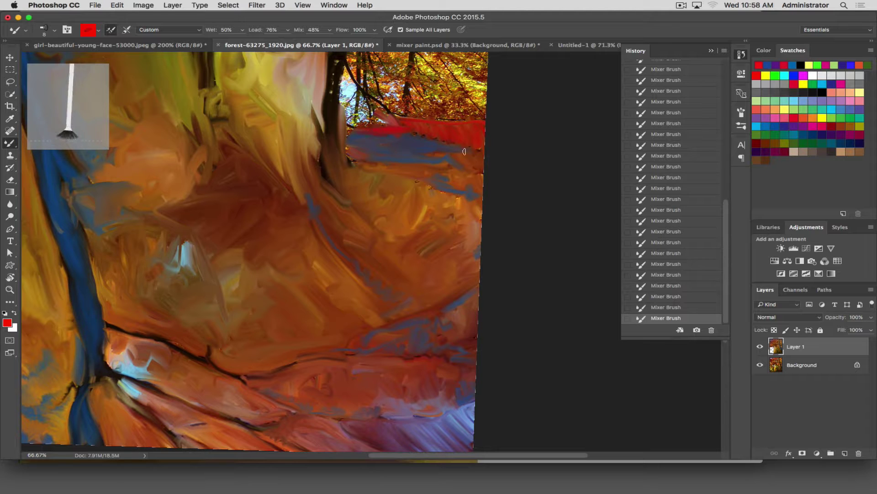
mouse_move(484, 197)
left_mouse_down()
mouse_move(456, 174)
mouse_move(440, 185)
mouse_move(415, 174)
mouse_move(436, 169)
mouse_move(459, 193)
mouse_move(488, 199)
mouse_move(375, 167)
mouse_move(402, 178)
left_mouse_up()
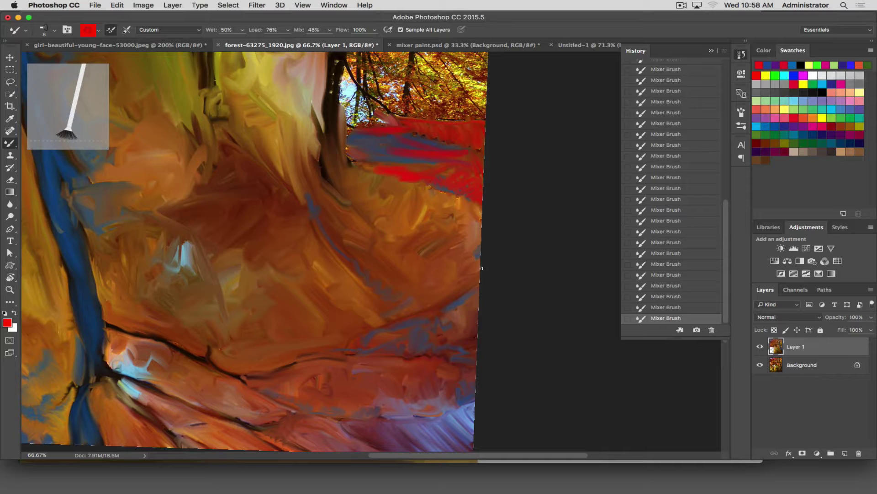
left_click_drag(483, 279, 440, 320)
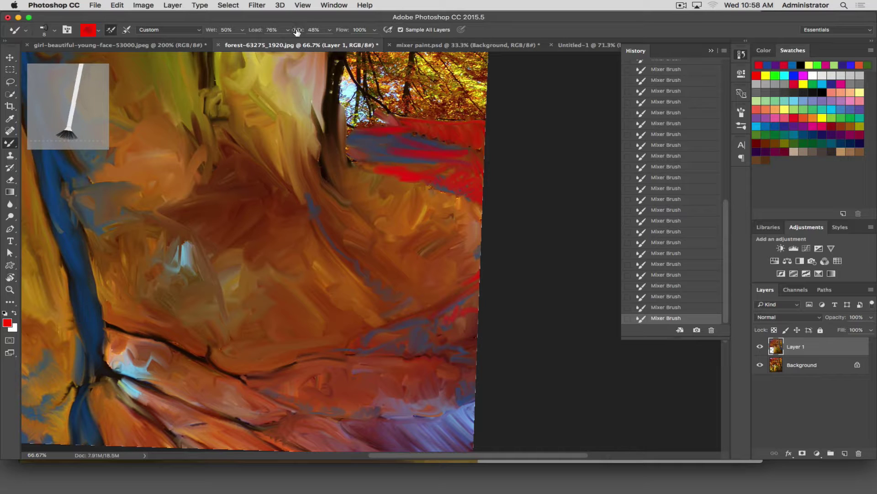
left_click_drag(297, 30, 306, 31)
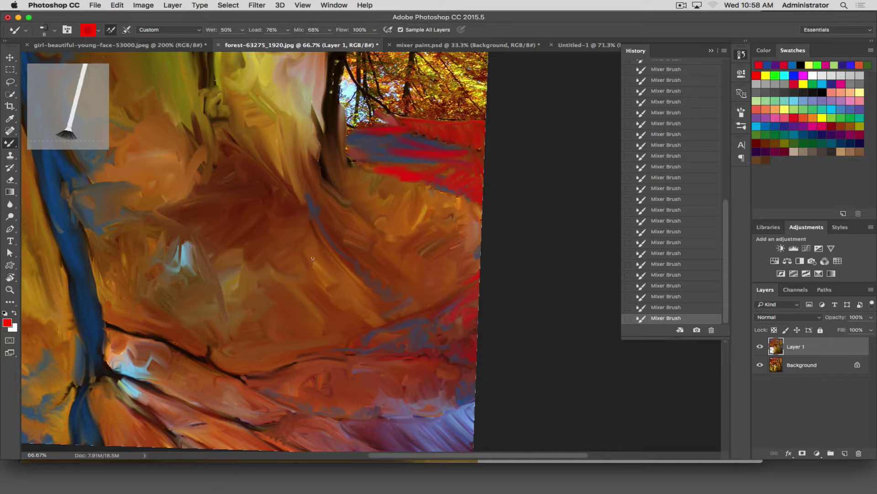
Reset the canvas rotation to upright and zoom in on the unpainted tree trunks.
left_click_drag(315, 234, 294, 277)
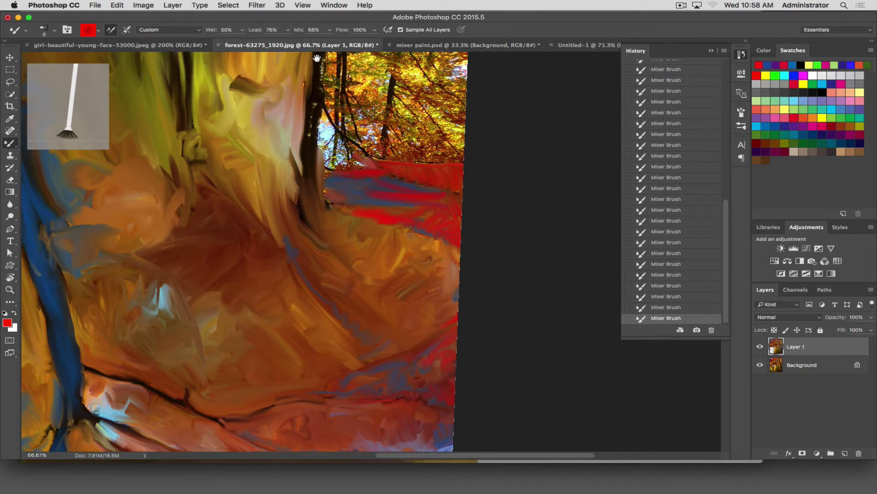
key("r")
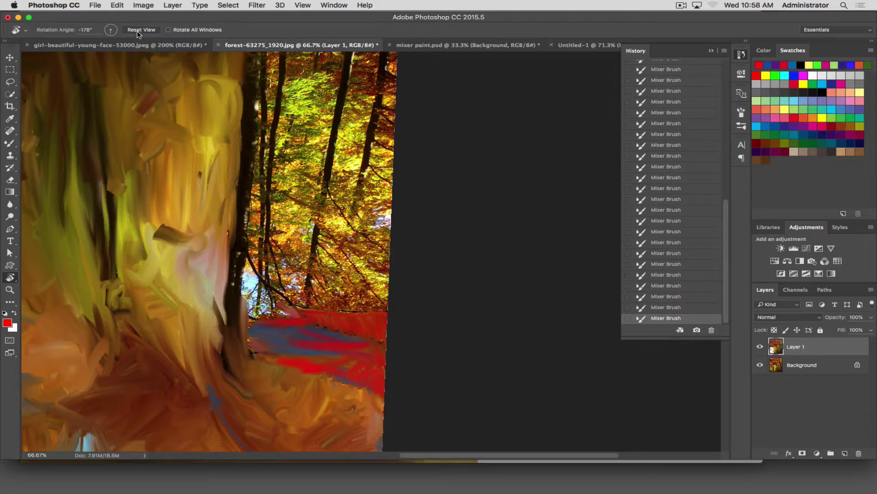
left_click(139, 32)
left_click_drag(432, 316, 419, 238)
key("super+plus")
key("super+plus")
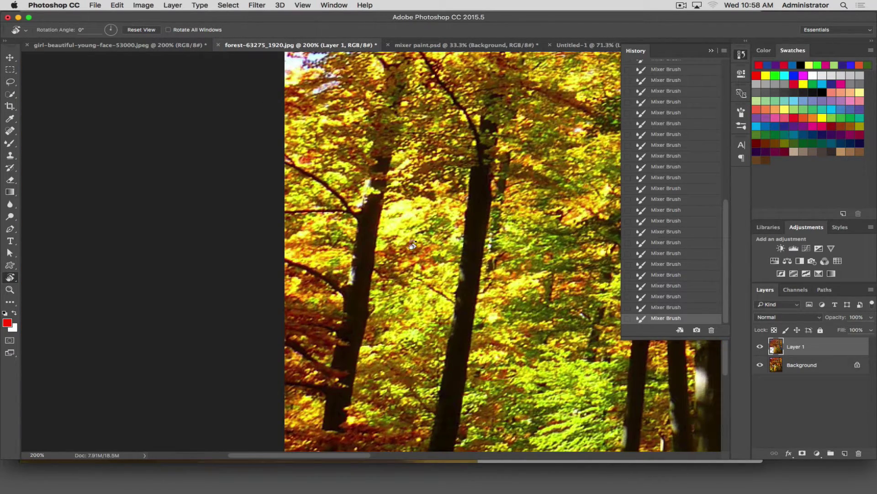
key("super+minus")
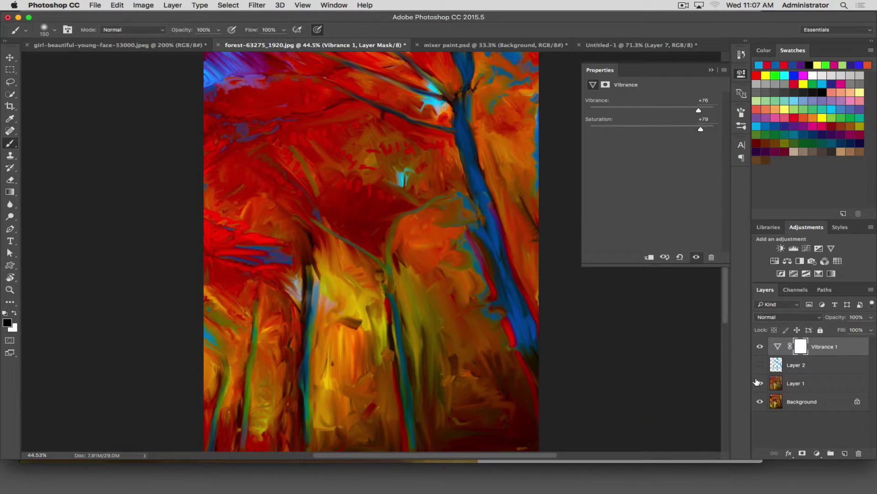
Hide and reshow the Vibrance 1 adjustment and Layer 1 to compare the painting with and without them.
left_click(760, 346)
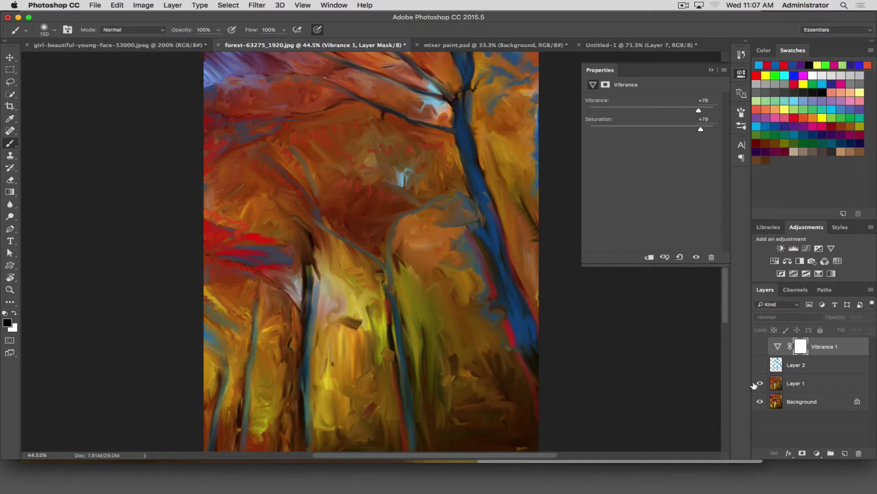
left_click(760, 382)
left_click(760, 382)
left_click(758, 348)
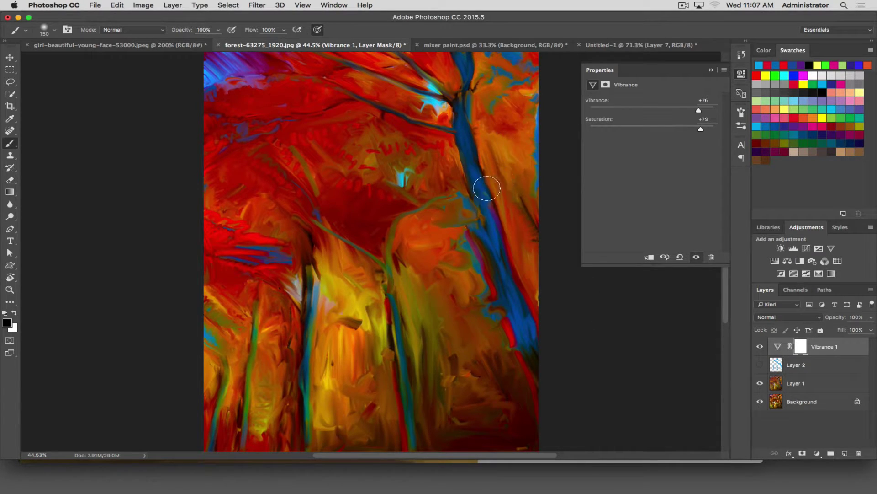
Paint black on the Vibrance 1 mask over the foliage right of the blue trunk, first at 50% and again at 100% opacity.
key("5")
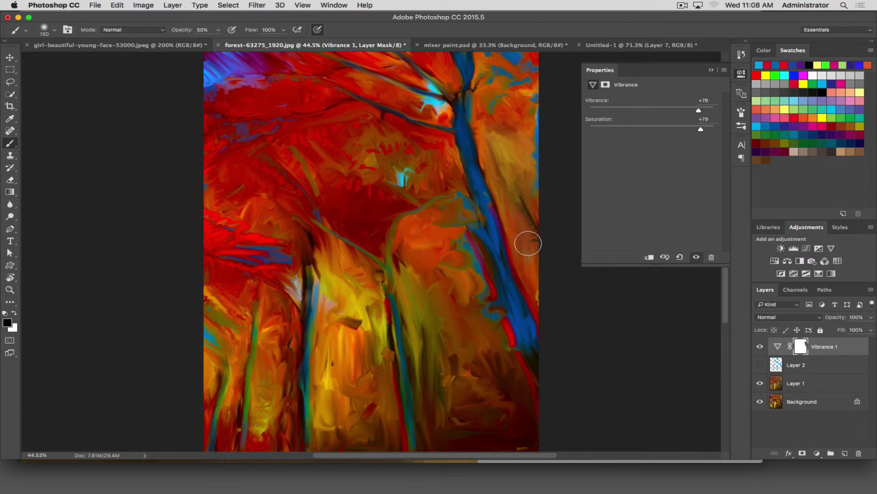
key("0")
left_click_drag(499, 93, 505, 83)
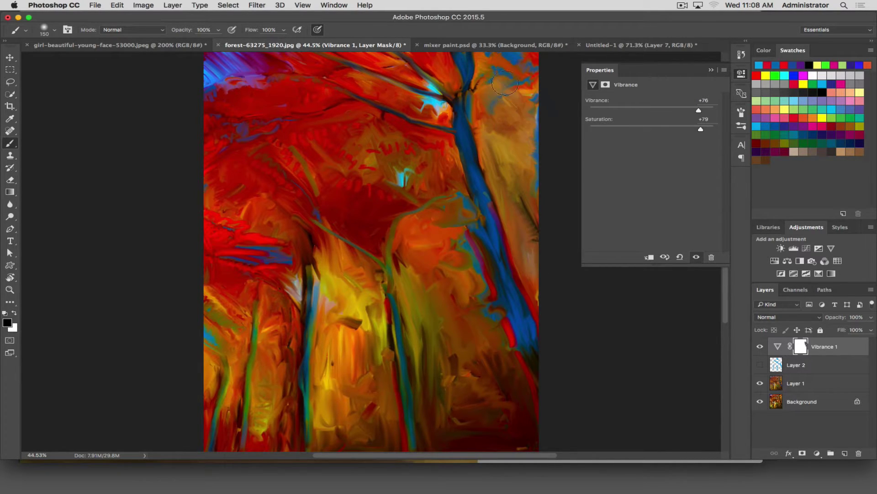
Paint black on the Vibrance 1 mask over the central canopy, the upper branches and the foliage left of the blue trunk's base.
mouse_move(446, 176)
left_mouse_down()
mouse_move(431, 133)
mouse_move(366, 130)
mouse_move(336, 157)
mouse_move(284, 161)
mouse_move(220, 201)
left_mouse_up()
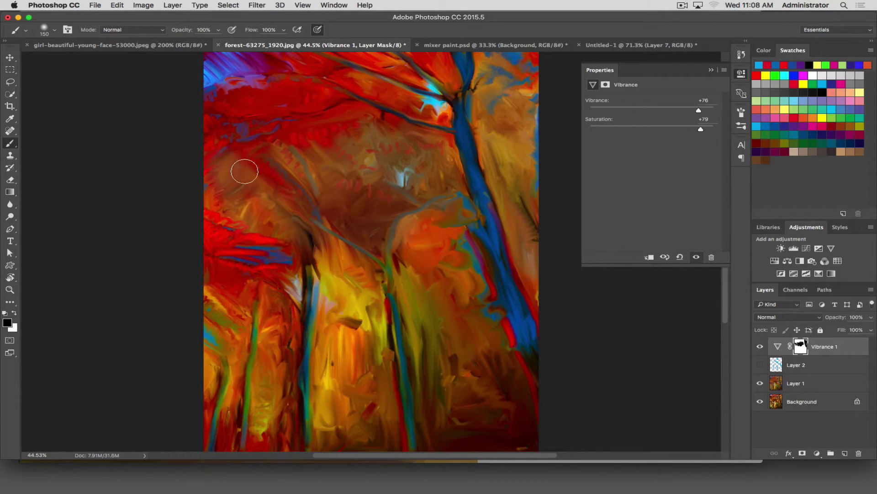
left_click_drag(410, 98, 274, 55)
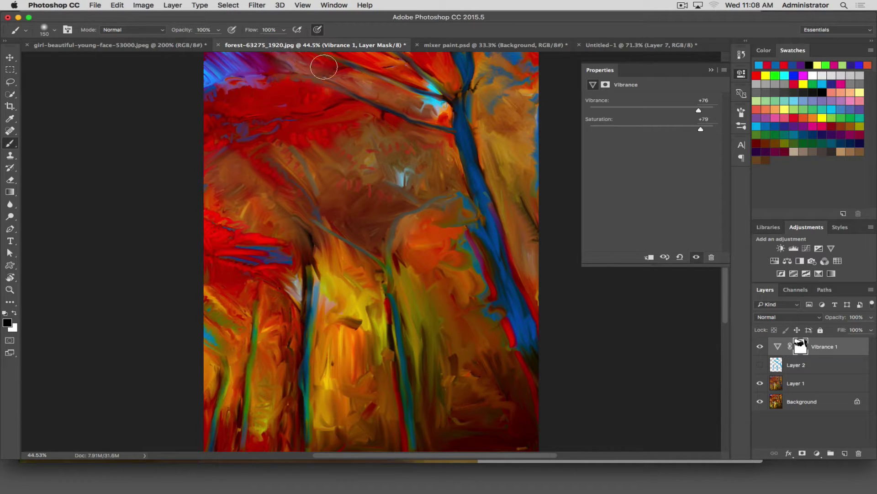
mouse_move(443, 273)
left_mouse_down()
mouse_move(464, 266)
mouse_move(434, 293)
mouse_move(472, 427)
mouse_move(473, 265)
mouse_move(503, 383)
mouse_move(517, 345)
mouse_move(496, 392)
left_mouse_up()
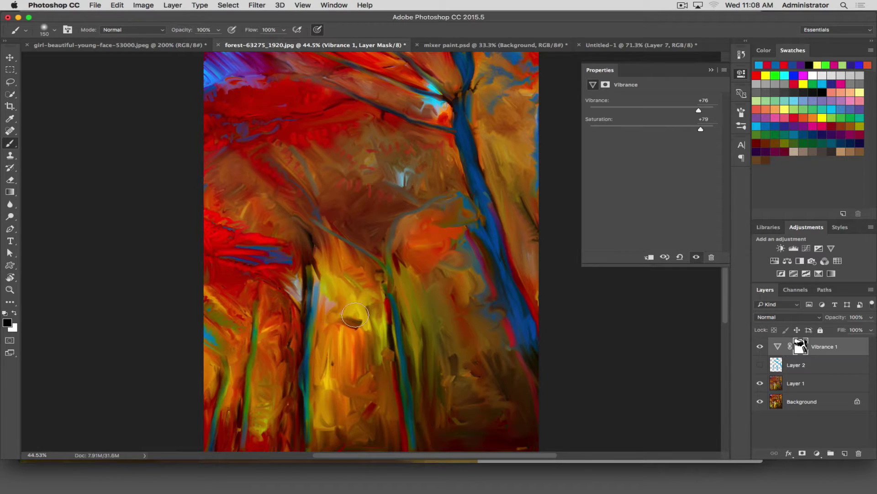
Paint black on the Vibrance 1 mask over the yellow foliage between the lower trunks and the left-hand trees, and compare with the adjustment hidden.
mouse_move(351, 319)
left_mouse_down()
mouse_move(362, 358)
mouse_move(348, 300)
mouse_move(336, 416)
left_mouse_up()
mouse_move(274, 284)
left_mouse_down()
mouse_move(242, 301)
mouse_move(188, 303)
left_mouse_up()
left_click_drag(263, 393, 274, 412)
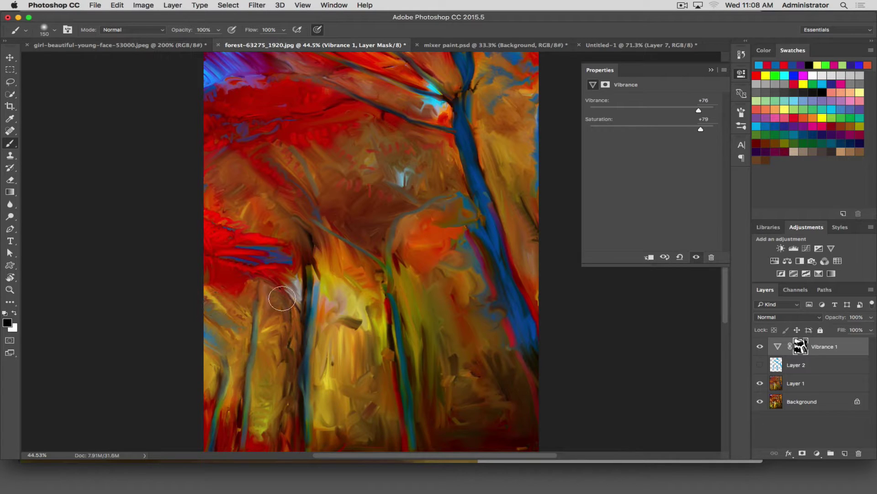
mouse_move(282, 298)
left_mouse_down()
mouse_move(304, 247)
mouse_move(226, 207)
mouse_move(290, 179)
mouse_move(416, 160)
mouse_move(210, 170)
mouse_move(393, 234)
mouse_move(274, 185)
mouse_move(421, 202)
mouse_move(303, 190)
left_mouse_up()
left_click(760, 346)
left_click(760, 346)
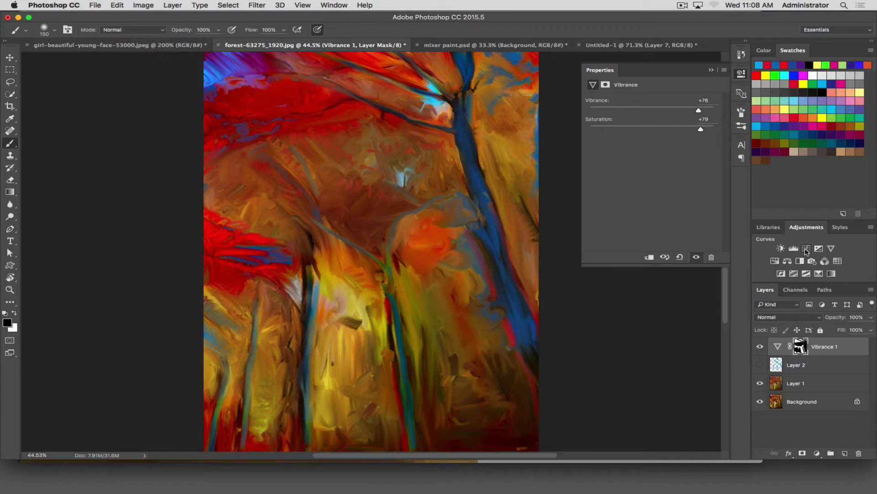
Add a Hue/Saturation adjustment with Saturation -47 and paint black on its mask over the red left foliage and down the central trunk.
left_click(774, 260)
left_click_drag(634, 158, 624, 154)
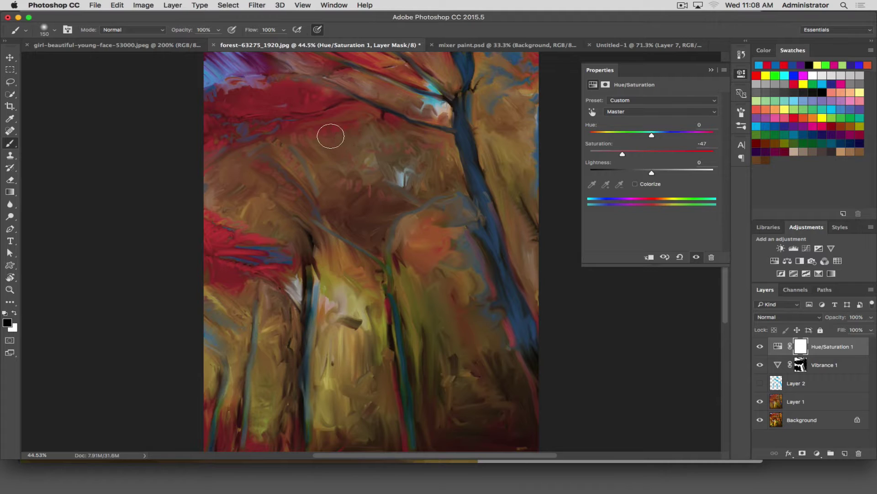
mouse_move(246, 165)
left_mouse_down()
mouse_move(321, 221)
mouse_move(233, 180)
mouse_move(289, 221)
mouse_move(267, 215)
mouse_move(226, 171)
mouse_move(330, 141)
mouse_move(241, 184)
mouse_move(260, 208)
left_mouse_up()
mouse_move(323, 84)
left_mouse_down()
mouse_move(221, 90)
mouse_move(340, 104)
mouse_move(199, 121)
left_mouse_up()
mouse_move(239, 250)
left_mouse_down()
mouse_move(388, 289)
mouse_move(412, 436)
left_mouse_up()
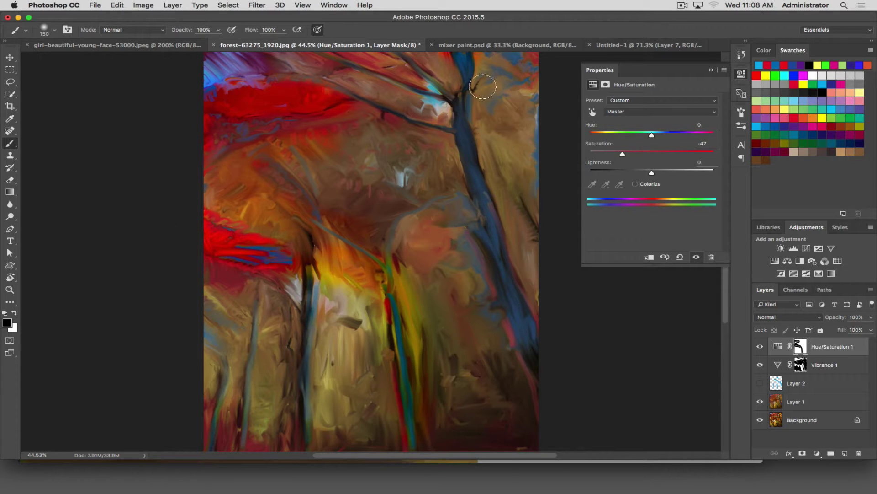
Paint black on the Hue/Saturation 1 mask over the blue trunk, the foliage beside it, the upper branches and the left trunks and canopy.
mouse_move(481, 85)
left_mouse_down()
mouse_move(533, 370)
mouse_move(516, 239)
mouse_move(516, 87)
mouse_move(465, 64)
left_mouse_up()
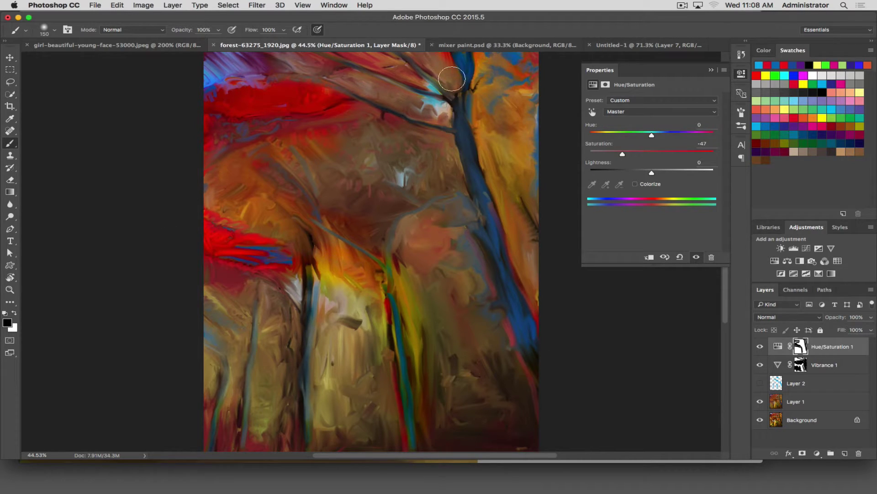
left_click_drag(469, 102, 305, 32)
mouse_move(306, 257)
left_mouse_down()
mouse_move(303, 449)
mouse_move(325, 316)
mouse_move(335, 474)
left_mouse_up()
mouse_move(237, 299)
left_mouse_down()
mouse_move(250, 346)
mouse_move(236, 363)
mouse_move(214, 365)
mouse_move(190, 345)
left_mouse_up()
mouse_move(230, 202)
left_mouse_down()
mouse_move(301, 196)
mouse_move(363, 132)
mouse_move(335, 203)
mouse_move(399, 125)
mouse_move(455, 136)
mouse_move(304, 92)
mouse_move(285, 57)
mouse_move(317, 61)
mouse_move(264, 140)
left_mouse_up()
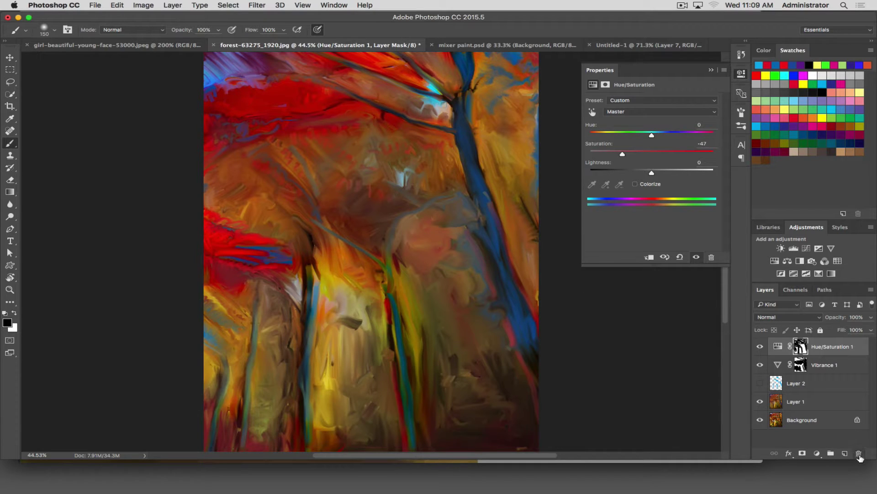
Create a new layer above the adjustments and set up the Mixer Brush at size 25.
left_click(845, 453)
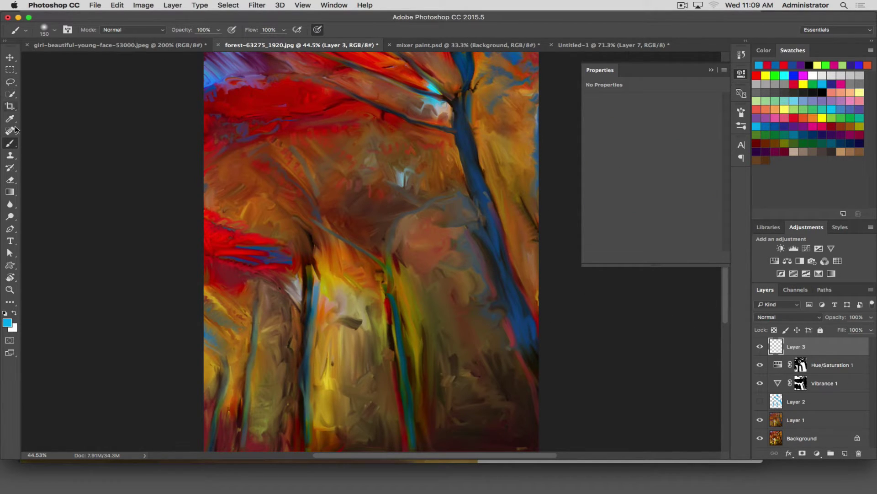
right_click(11, 146)
left_click(46, 168)
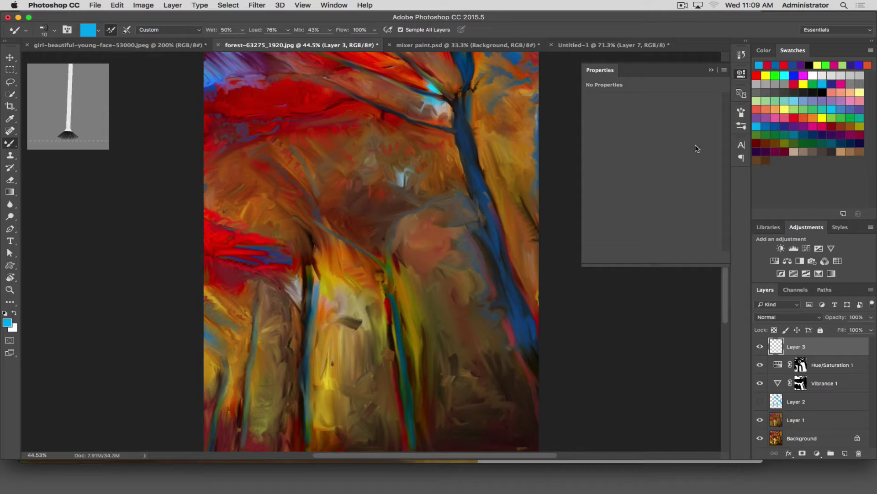
key("bracketright")
key("bracketright")
key("bracketright")
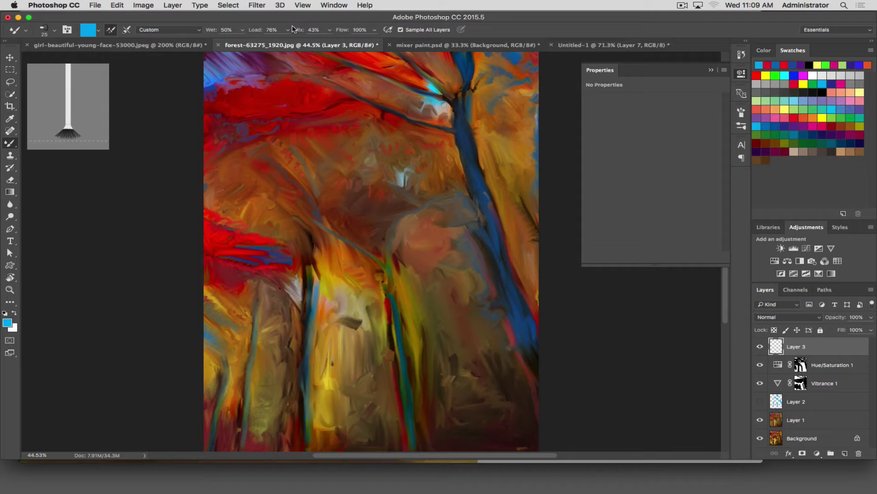
Paint blue Mixer Brush strokes over the upper branches and left canopy with Load 52% and Mix 64%, raising Mix to 71%.
mouse_move(260, 30)
left_mouse_down()
mouse_move(252, 31)
mouse_move(298, 31)
mouse_move(397, 144)
mouse_move(391, 132)
mouse_move(384, 147)
mouse_move(380, 129)
mouse_move(457, 138)
left_mouse_up()
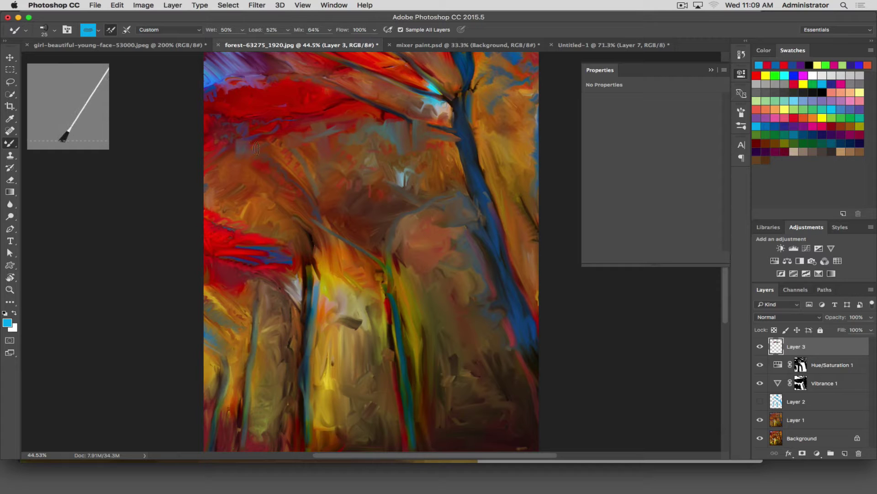
mouse_move(236, 178)
left_mouse_down()
mouse_move(211, 197)
mouse_move(213, 209)
mouse_move(234, 204)
mouse_move(288, 238)
left_mouse_up()
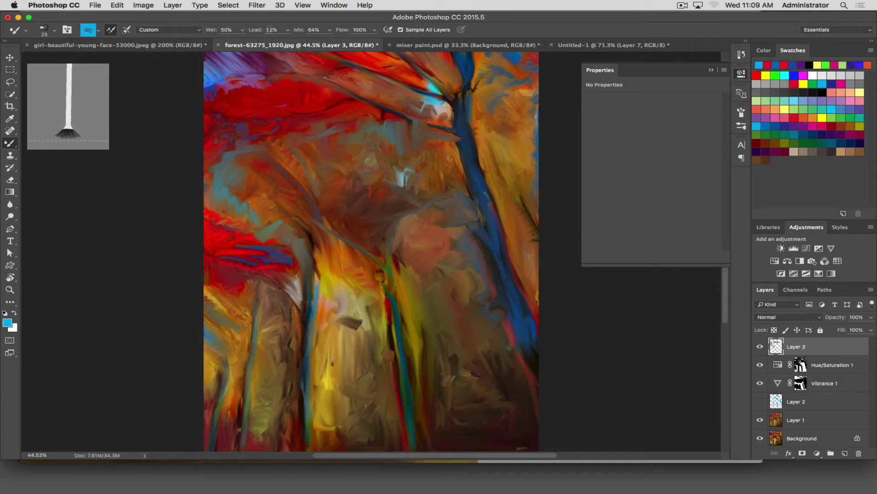
left_click_drag(301, 33, 318, 33)
mouse_move(350, 275)
left_mouse_down()
mouse_move(328, 242)
mouse_move(369, 275)
mouse_move(366, 257)
left_mouse_up()
Set the Mixer Brush Load to 84% and paint strokes through the foliage to the right of the blue trunk.
left_click_drag(304, 31, 317, 109)
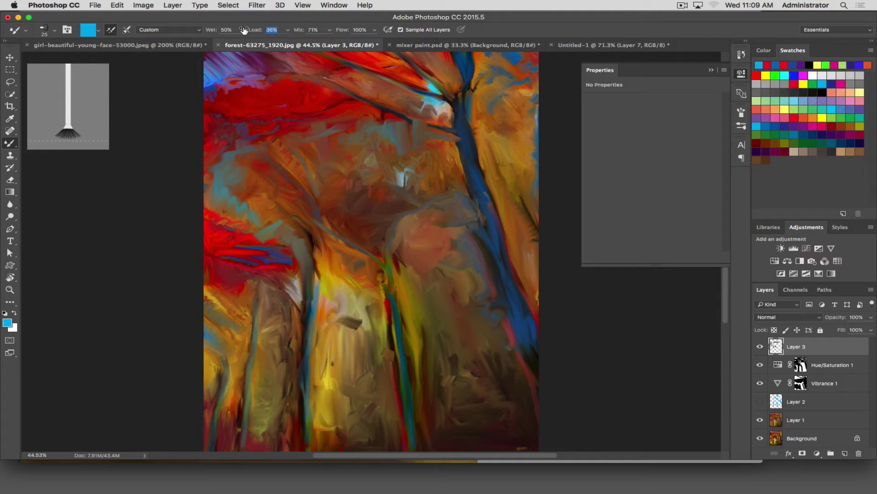
mouse_move(488, 130)
left_mouse_down()
mouse_move(524, 159)
mouse_move(519, 196)
mouse_move(536, 209)
mouse_move(521, 240)
mouse_move(542, 289)
left_mouse_up()
left_click_drag(515, 232, 547, 320)
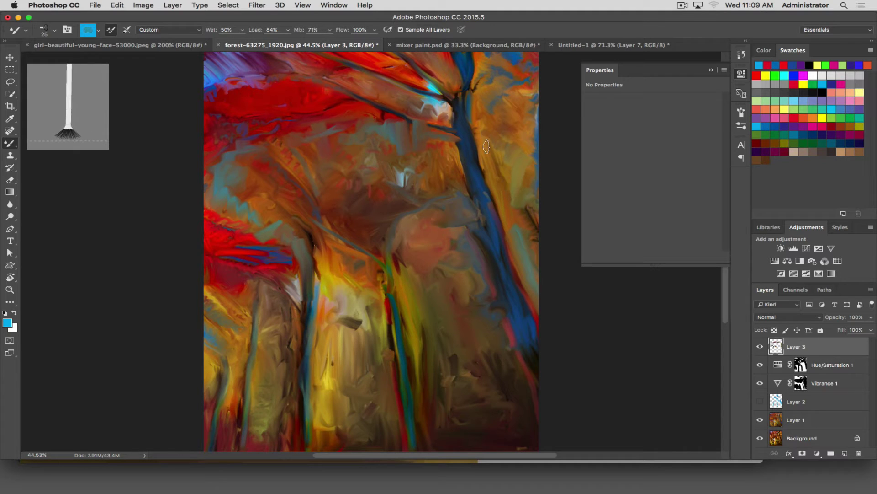
left_click_drag(487, 146, 508, 201)
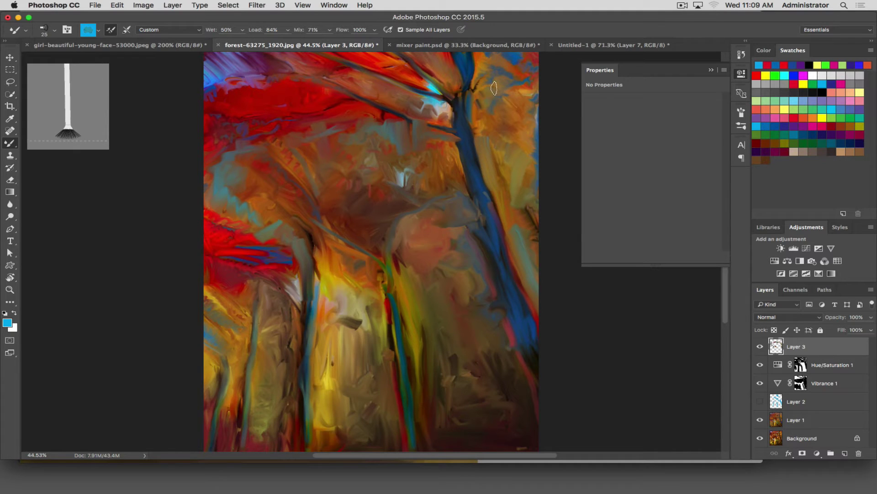
Paint a light blue zigzag left of the central trunk and thin blue trunks with widened bases in the dark lower-right area.
mouse_move(382, 326)
left_mouse_down()
mouse_move(340, 337)
mouse_move(357, 319)
mouse_move(352, 338)
mouse_move(360, 323)
mouse_move(347, 297)
mouse_move(354, 402)
mouse_move(350, 301)
mouse_move(350, 328)
mouse_move(370, 335)
mouse_move(353, 346)
mouse_move(367, 354)
mouse_move(356, 394)
mouse_move(360, 455)
mouse_move(366, 430)
mouse_move(364, 454)
left_mouse_up()
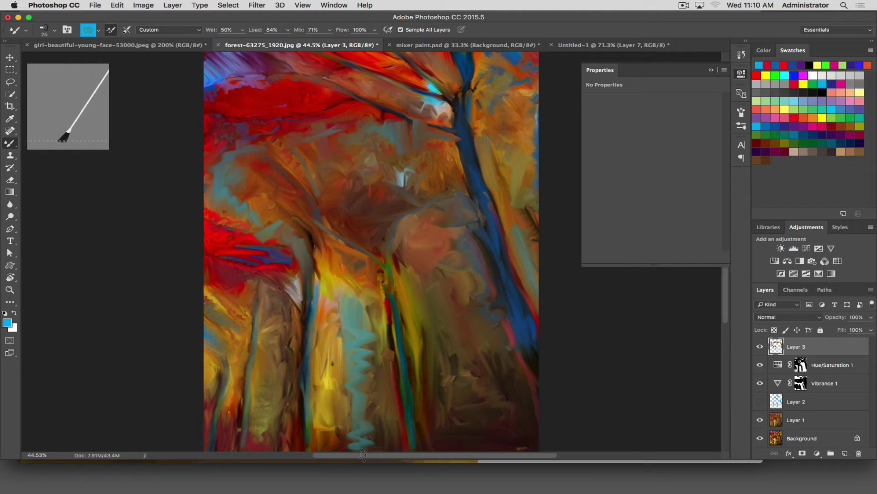
mouse_move(476, 418)
left_mouse_down()
mouse_move(451, 371)
mouse_move(433, 284)
mouse_move(499, 388)
mouse_move(454, 270)
left_mouse_up()
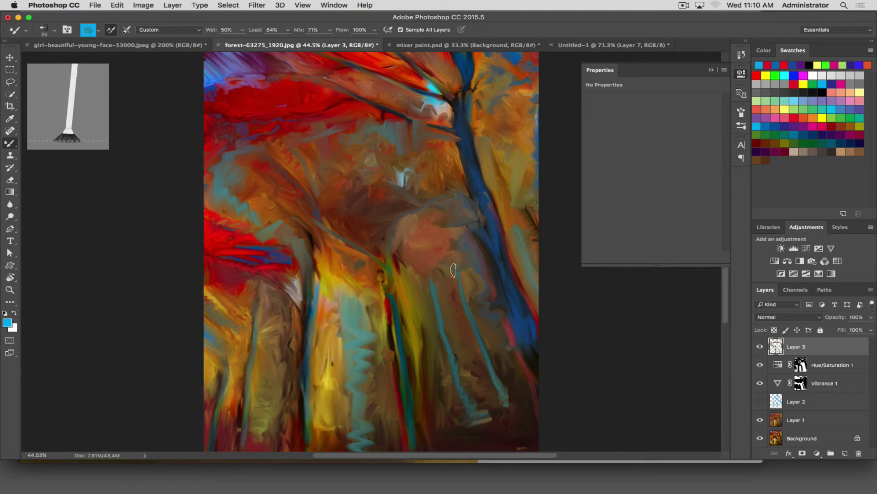
left_click_drag(504, 393, 507, 446)
left_click_drag(470, 405, 484, 462)
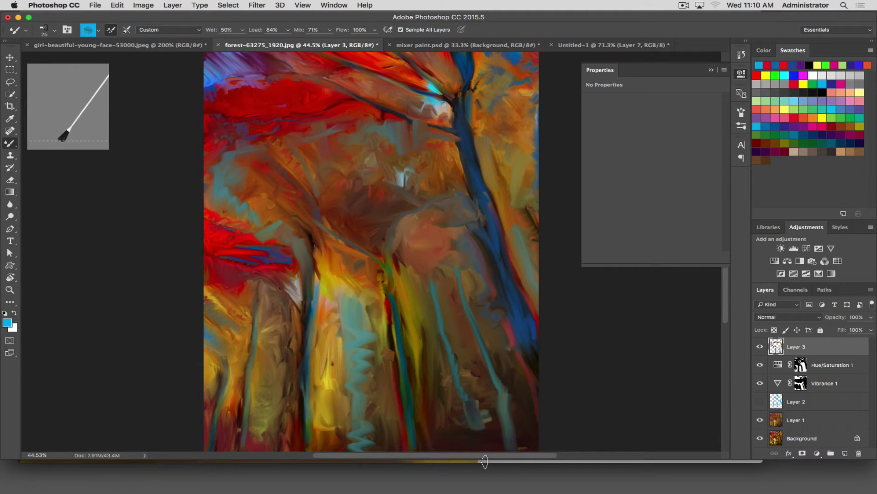
mouse_move(507, 384)
left_mouse_down()
mouse_move(520, 446)
mouse_move(491, 335)
left_mouse_up()
mouse_move(508, 392)
left_mouse_down()
mouse_move(519, 397)
mouse_move(530, 444)
left_mouse_up()
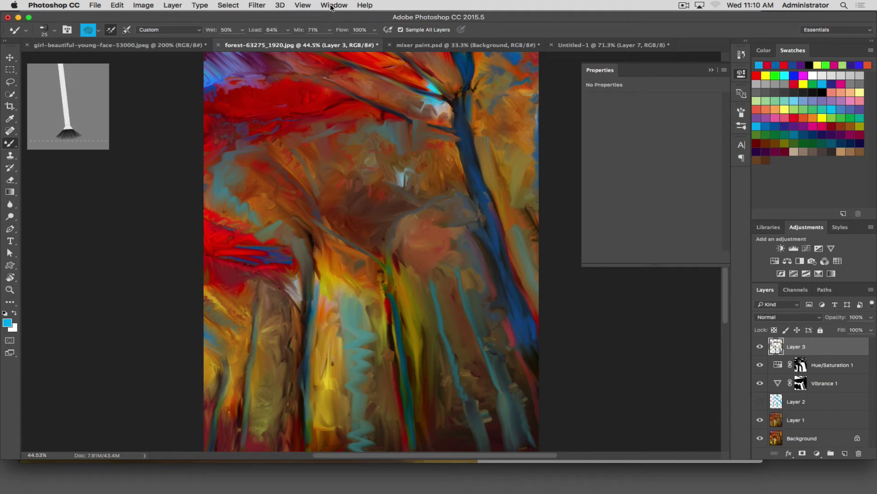
Set the Mixer Brush Mix to 100% and blend the light blue zigzag and lower-right trunks into the surrounding paint.
left_click_drag(300, 32, 356, 35)
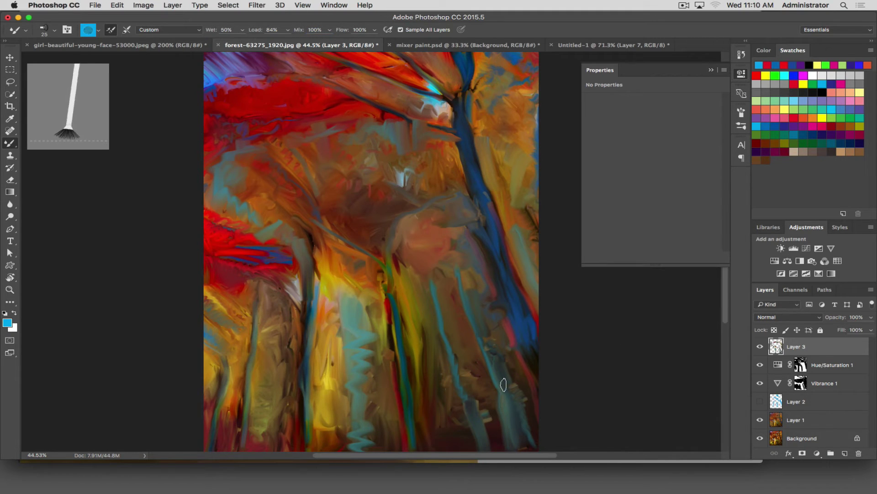
mouse_move(504, 385)
left_mouse_down()
mouse_move(527, 428)
mouse_move(529, 454)
left_mouse_up()
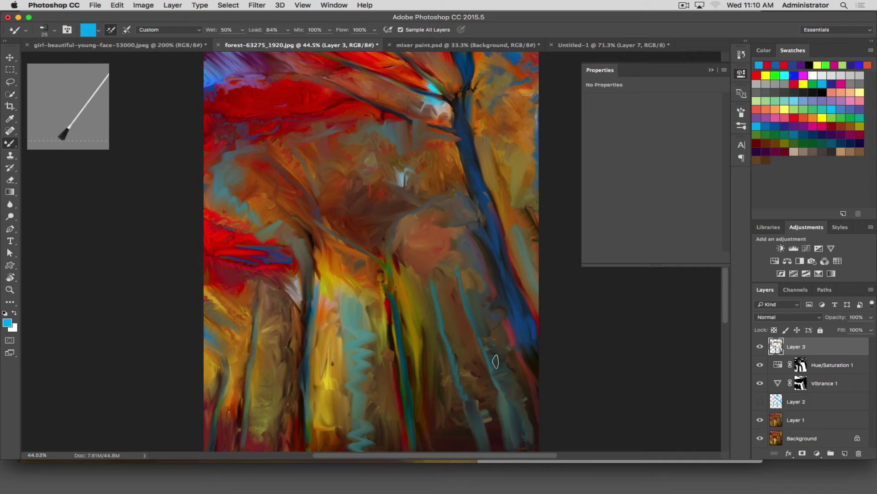
left_click_drag(495, 361, 435, 244)
mouse_move(499, 439)
left_mouse_down()
mouse_move(451, 356)
mouse_move(478, 412)
left_mouse_up()
mouse_move(445, 330)
left_mouse_down()
mouse_move(459, 431)
mouse_move(470, 440)
mouse_move(443, 375)
left_mouse_up()
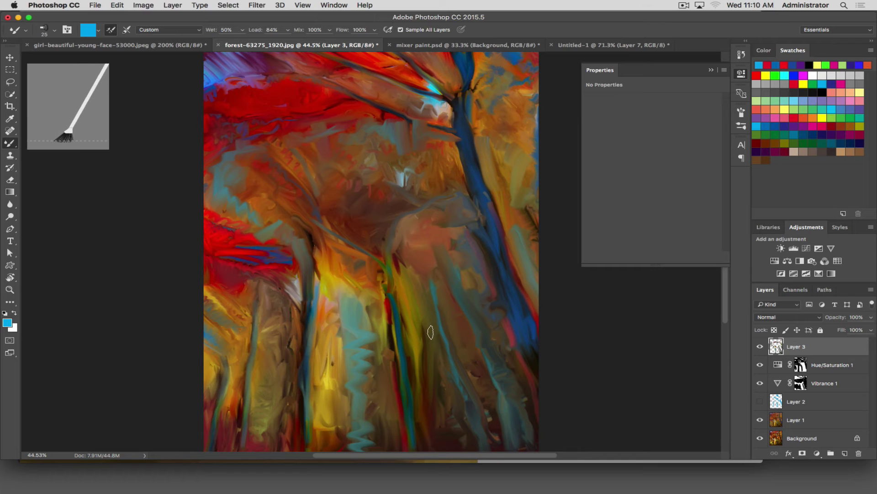
left_click_drag(431, 332, 410, 279)
mouse_move(365, 428)
left_mouse_down()
mouse_move(382, 444)
mouse_move(370, 432)
mouse_move(362, 444)
mouse_move(365, 328)
mouse_move(352, 313)
mouse_move(383, 441)
left_mouse_up()
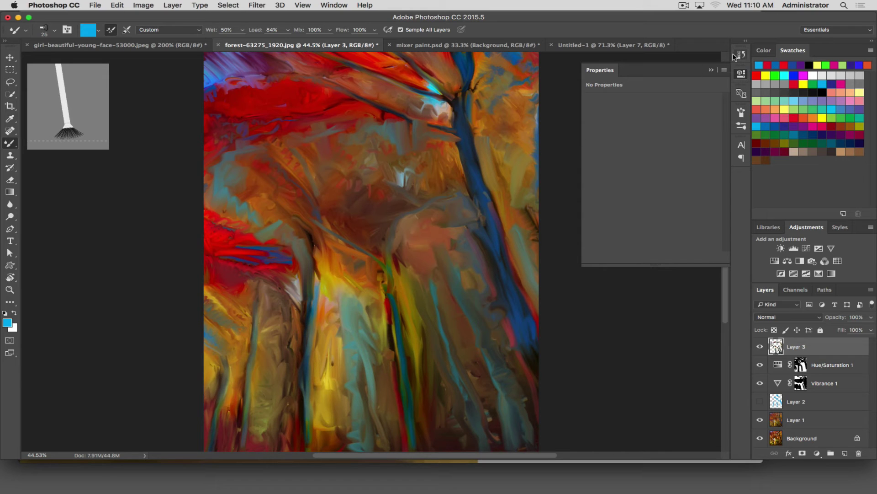
Show the edit history, and hide and reshow Layer 3 to compare the painting with and without the new strokes.
left_click(741, 54)
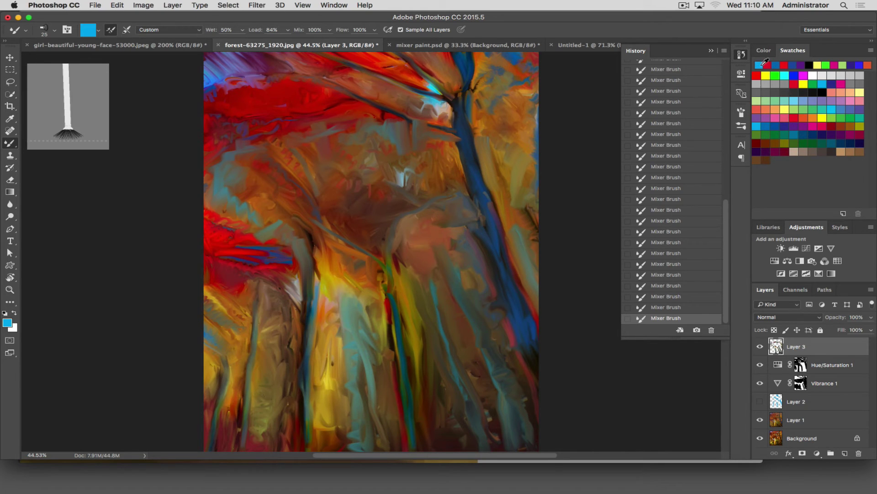
left_click(761, 346)
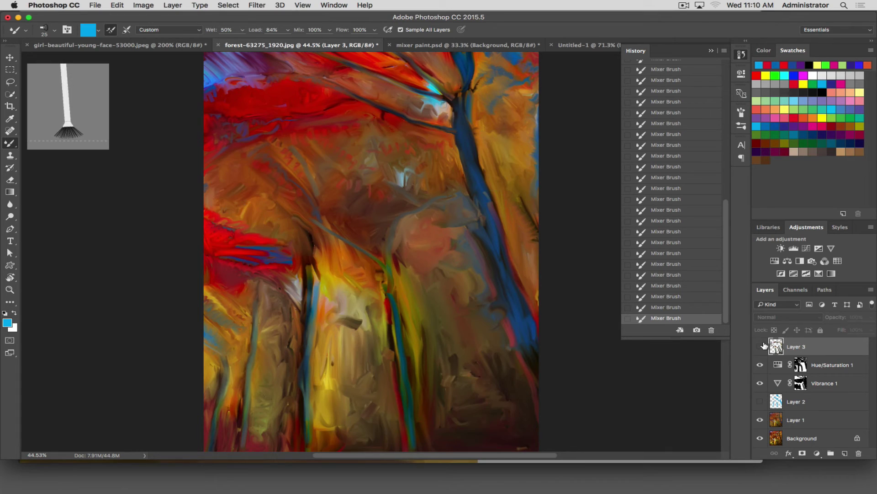
left_click(760, 348)
left_click(762, 346)
left_click(762, 345)
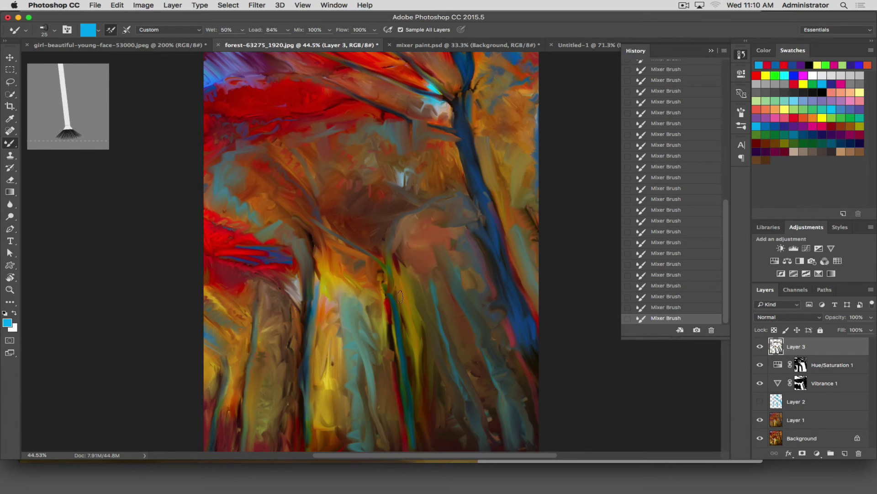
Blend the edges of the green and red central trunk with short Mixer Brush strokes, reducing the brush size to 10.
left_click_drag(395, 317, 406, 375)
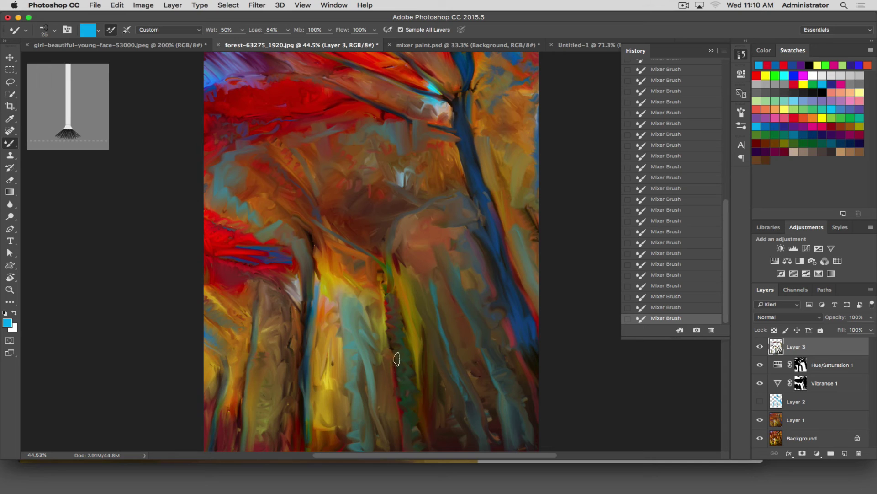
key("bracketleft")
key("bracketleft")
key("bracketleft")
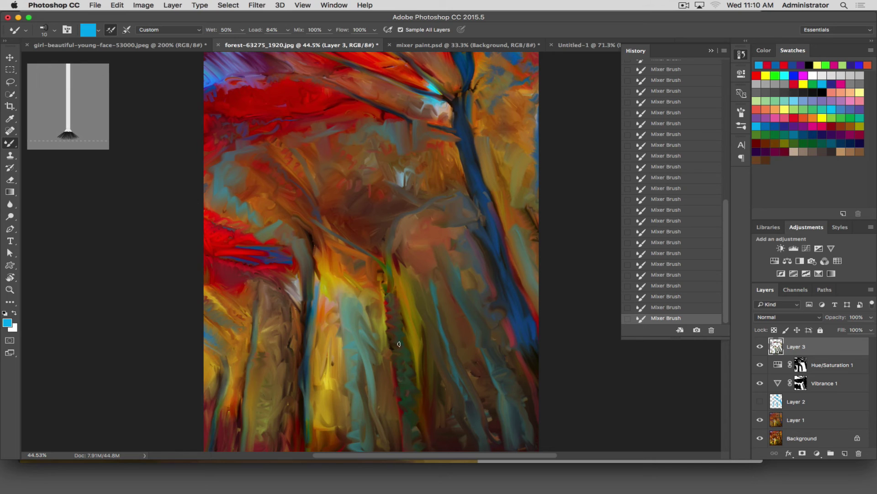
left_click_drag(402, 349, 401, 379)
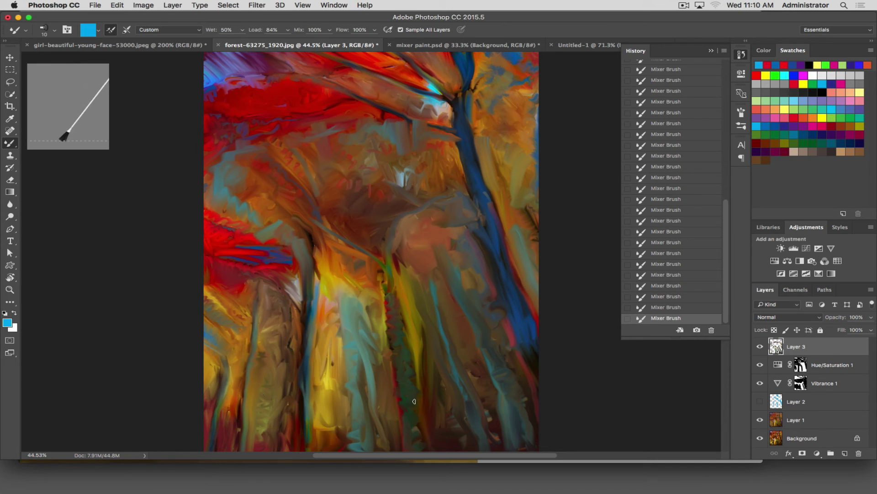
left_click_drag(390, 303, 401, 443)
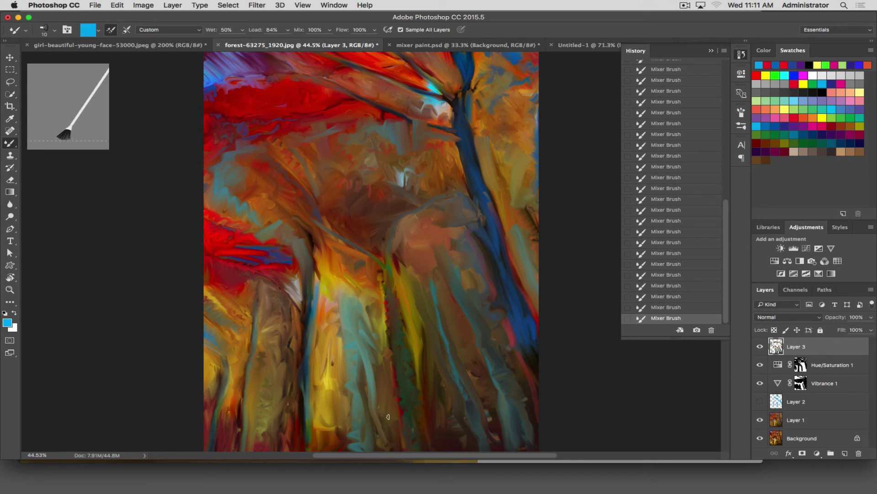